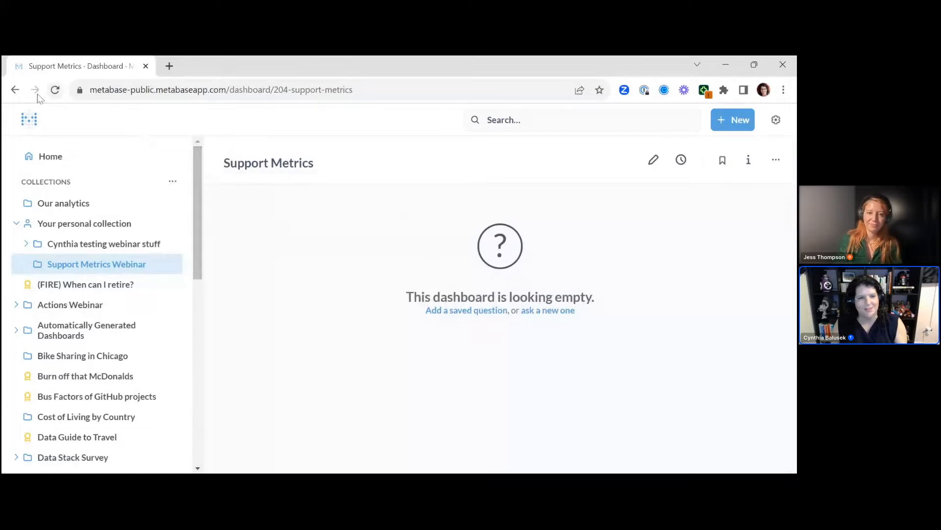
- Return to the Support Metrics Webinar collection and open the Success Engineering Zendesk Ticket Data model with the navigation sidebar hidden
left_click(15, 91)
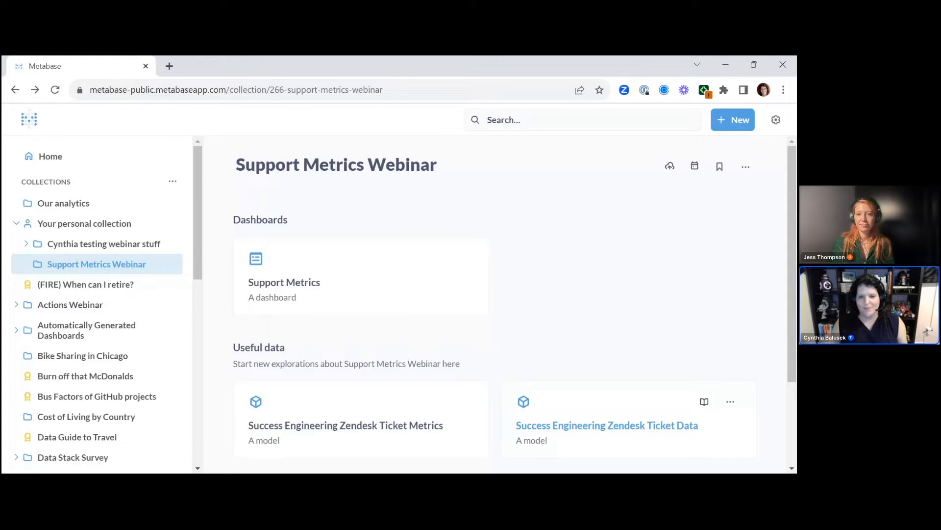
left_click(658, 408)
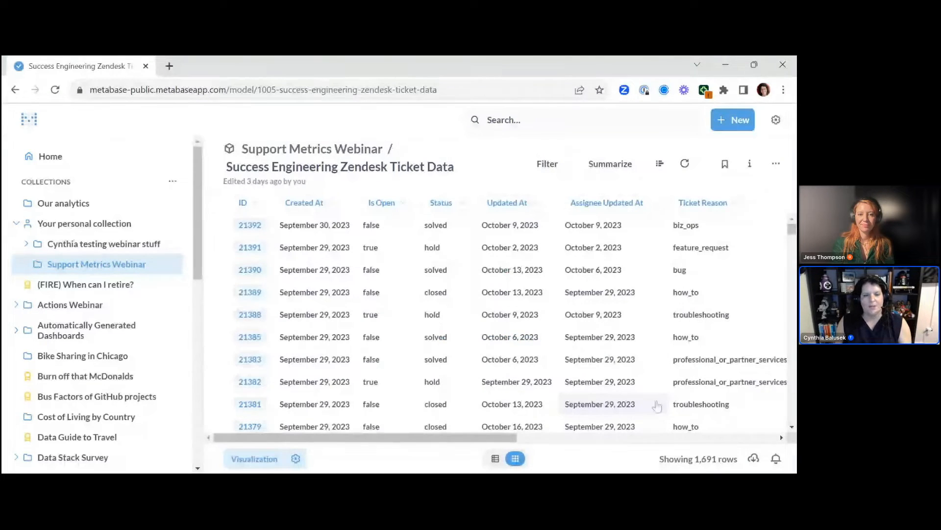
left_click(31, 121)
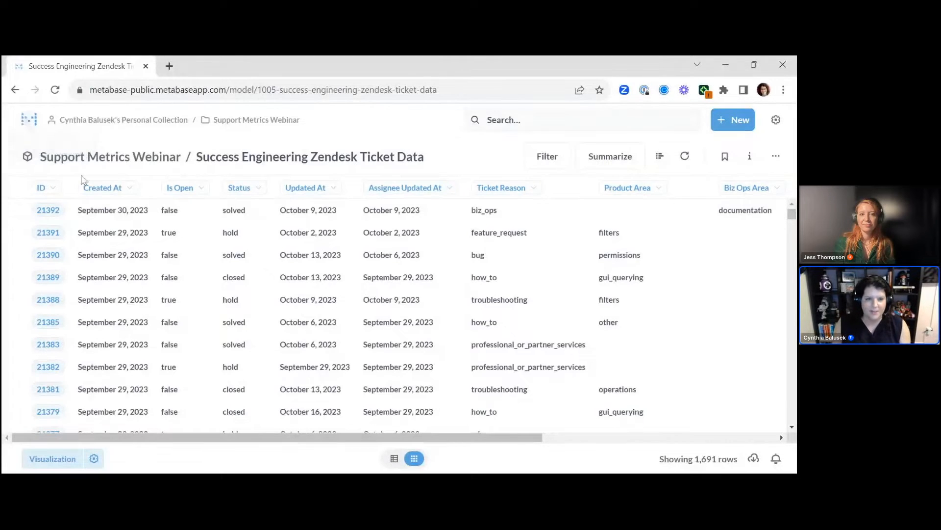
- Chart the distribution of the Created At column in the ticket data model
mouse_move(97, 190)
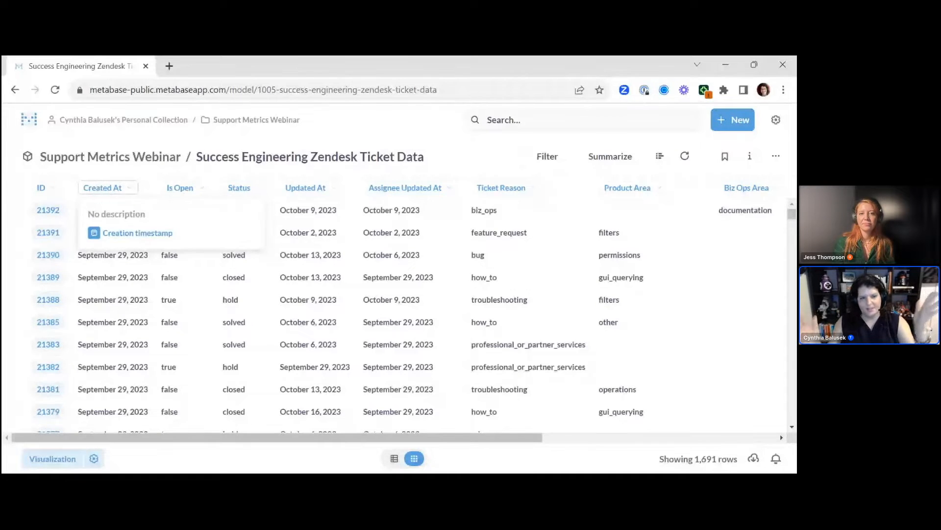
left_click(99, 189)
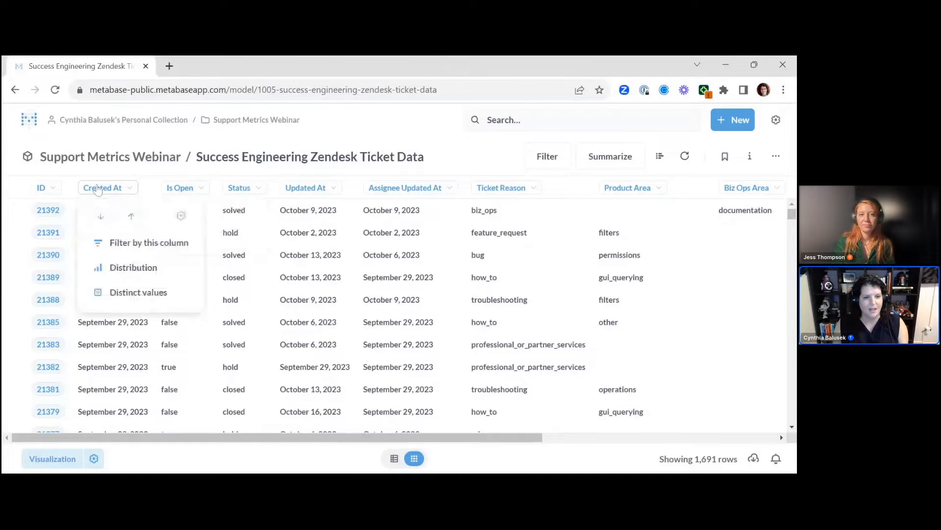
left_click(114, 271)
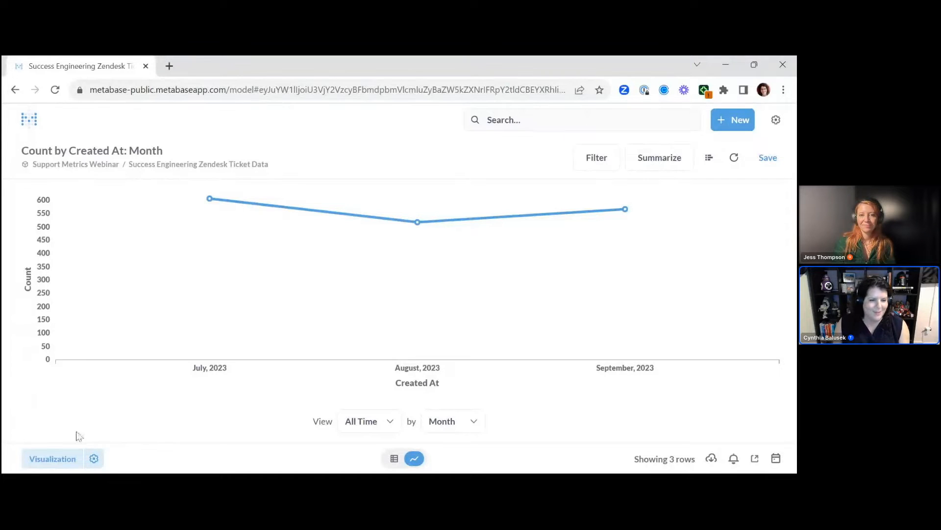
- Change the ticket count visualization to a bar chart and group Created At by week
left_click(53, 459)
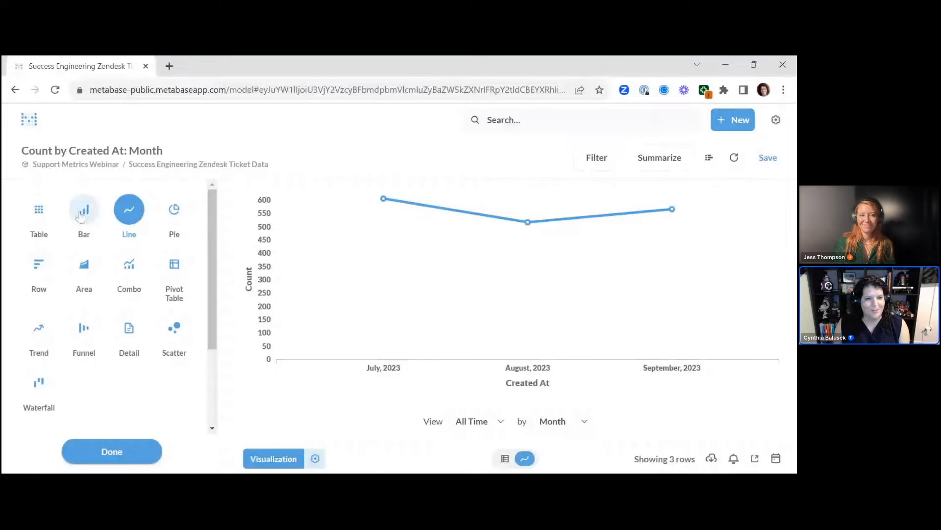
left_click(82, 215)
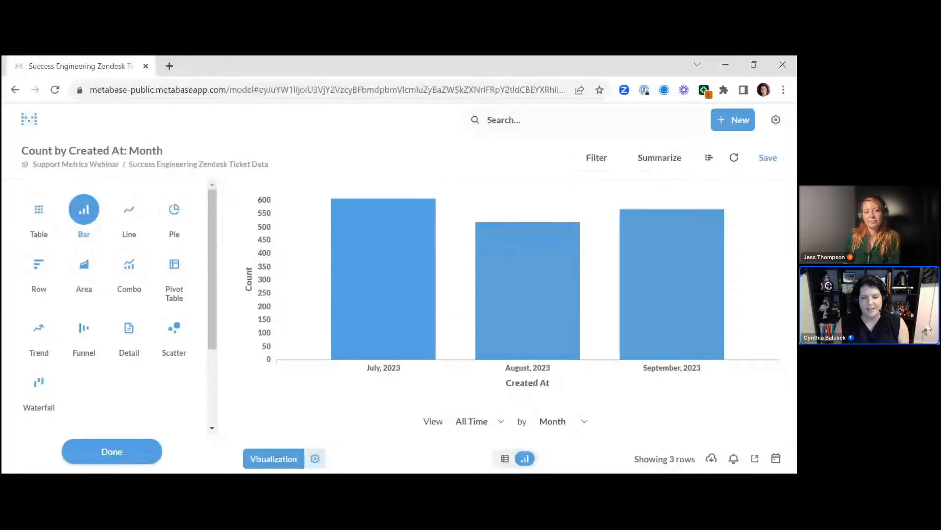
left_click(563, 423)
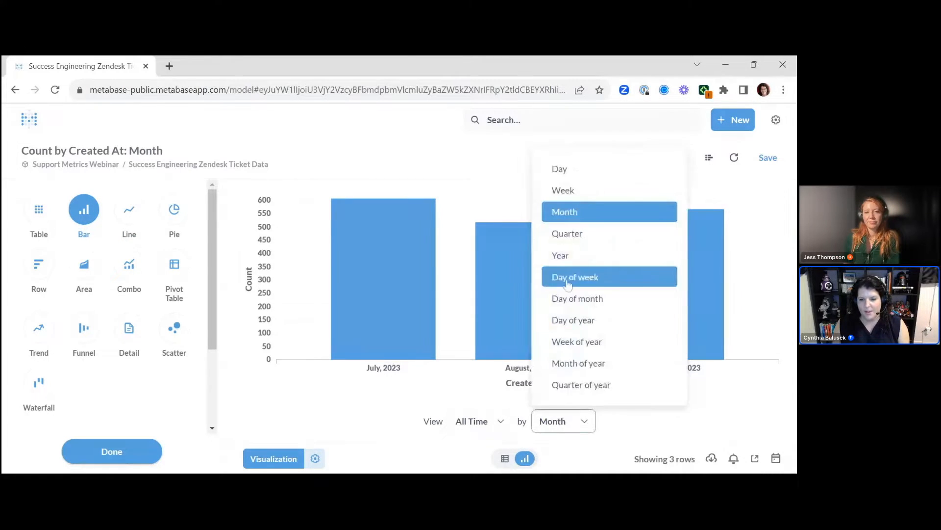
left_click(563, 191)
mouse_move(613, 319)
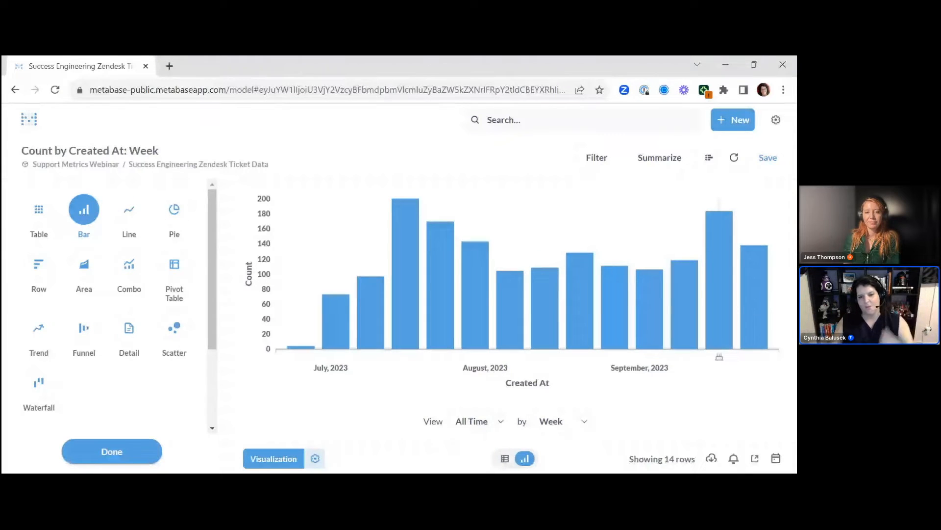
- Limit the chart's Created At time range to the previous 12 weeks and close the visualization settings
left_click(488, 426)
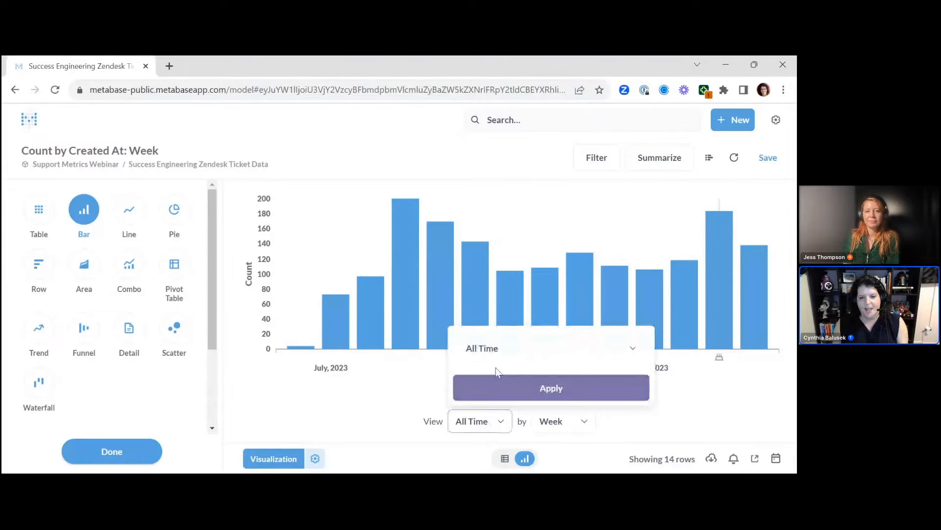
left_click(499, 349)
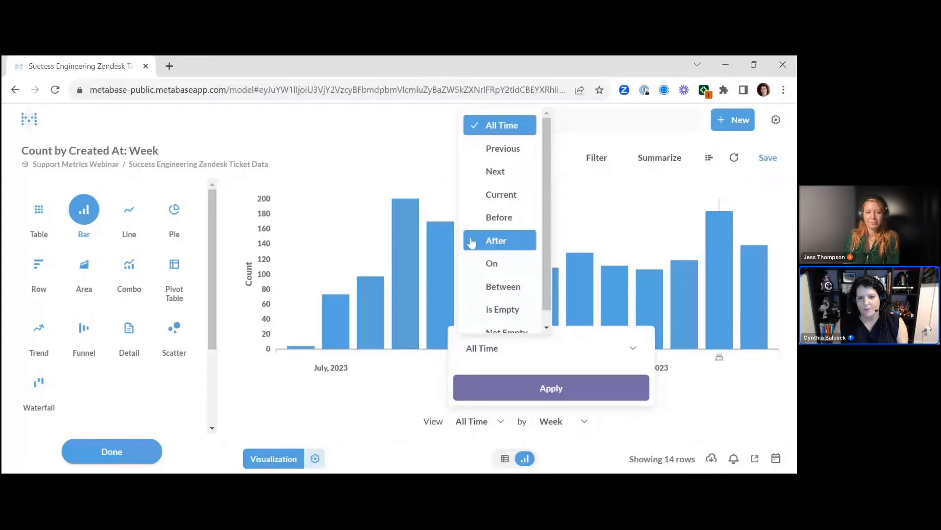
scroll(474, 238, "down", 1)
left_click(503, 135)
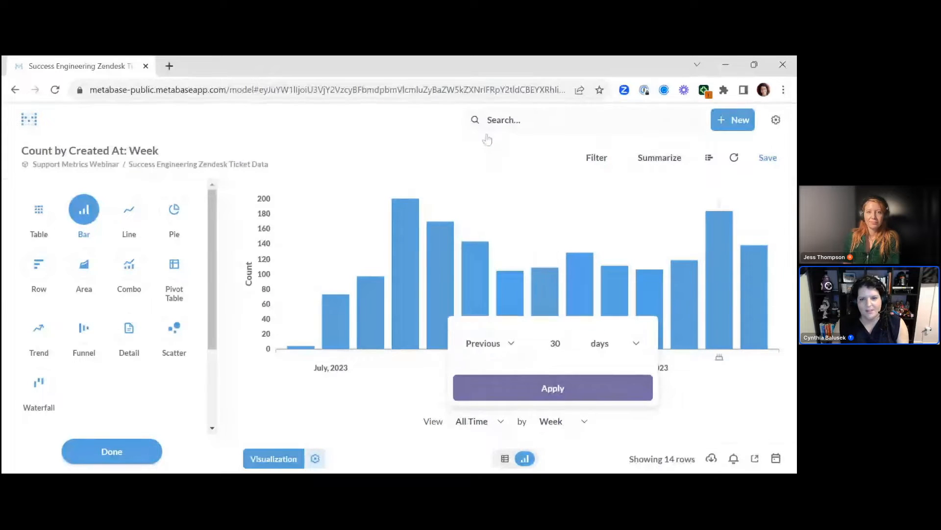
left_click(593, 343)
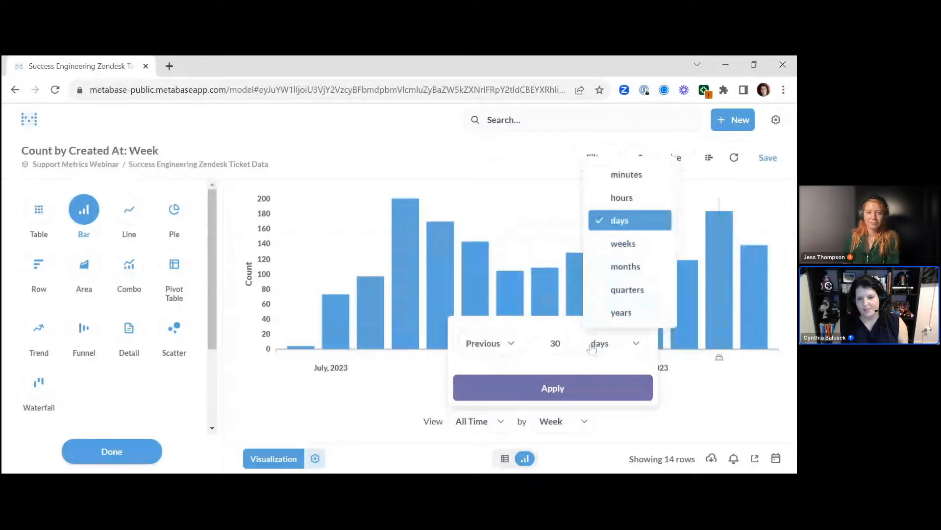
left_click(630, 243)
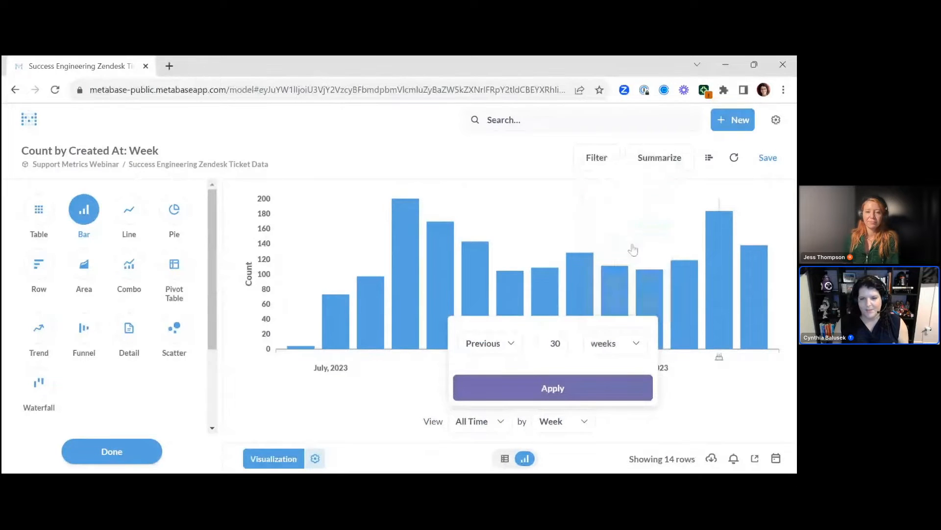
left_click(554, 343)
key("BackSpace")
key("BackSpace")
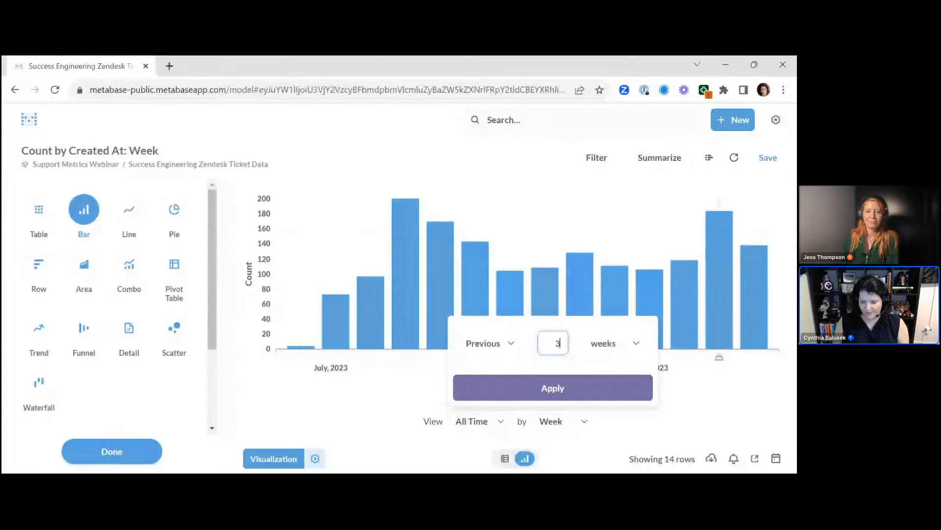
type("12")
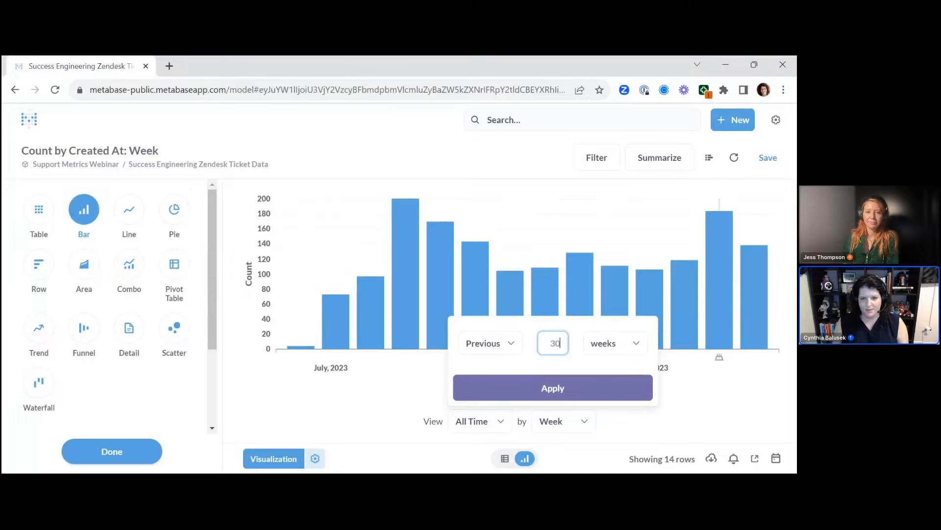
left_click(562, 390)
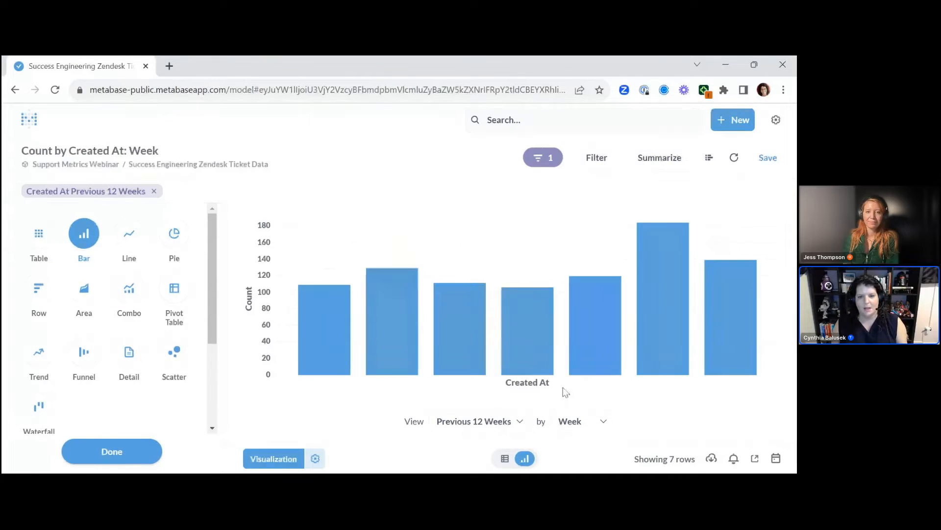
left_click(121, 449)
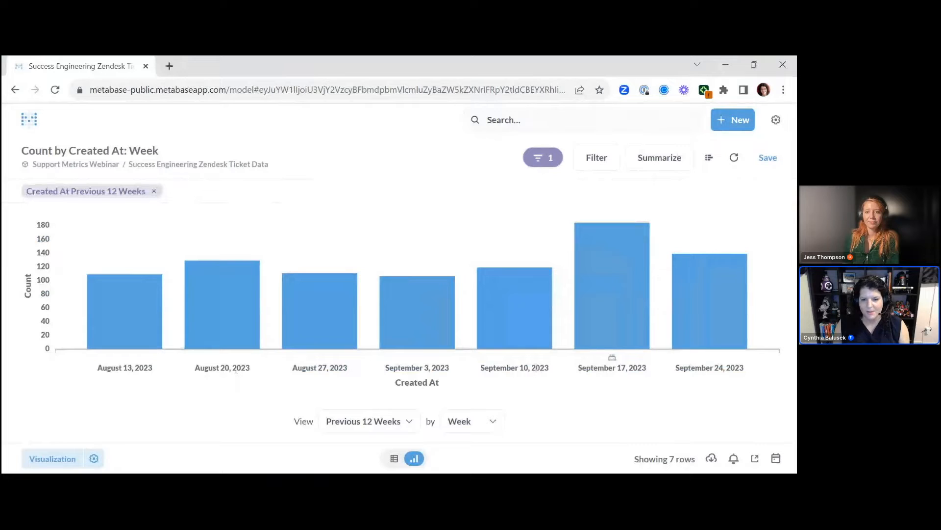
- Turn on abbreviated days and months for the Created At dates on the x-axis
left_click(93, 458)
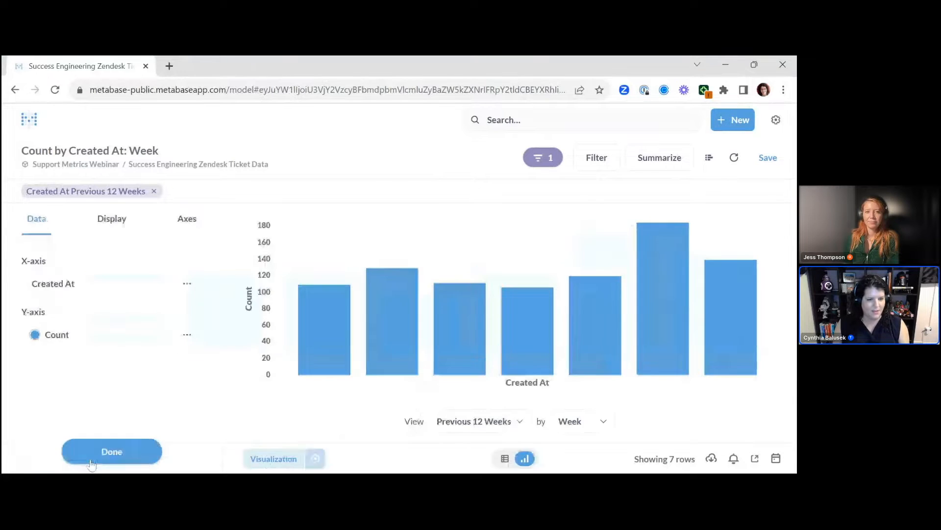
left_click(186, 285)
left_click(364, 312)
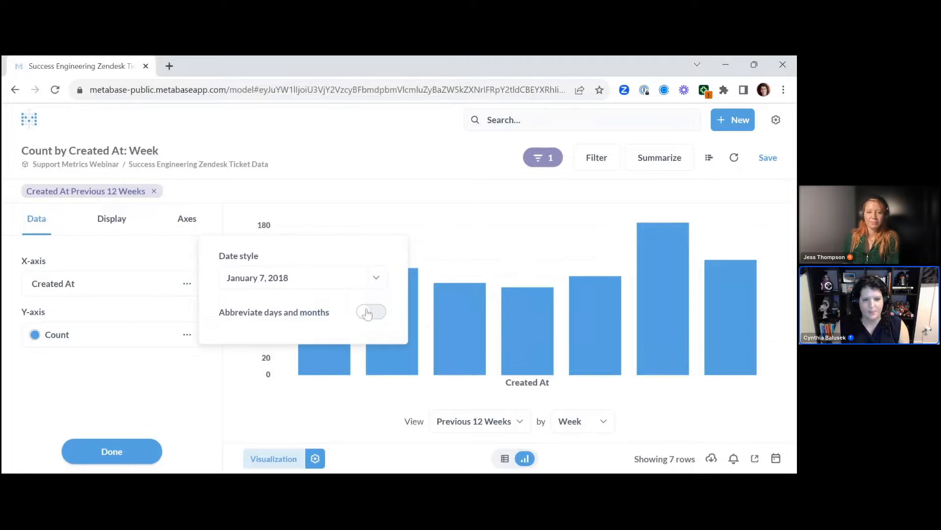
left_click(112, 451)
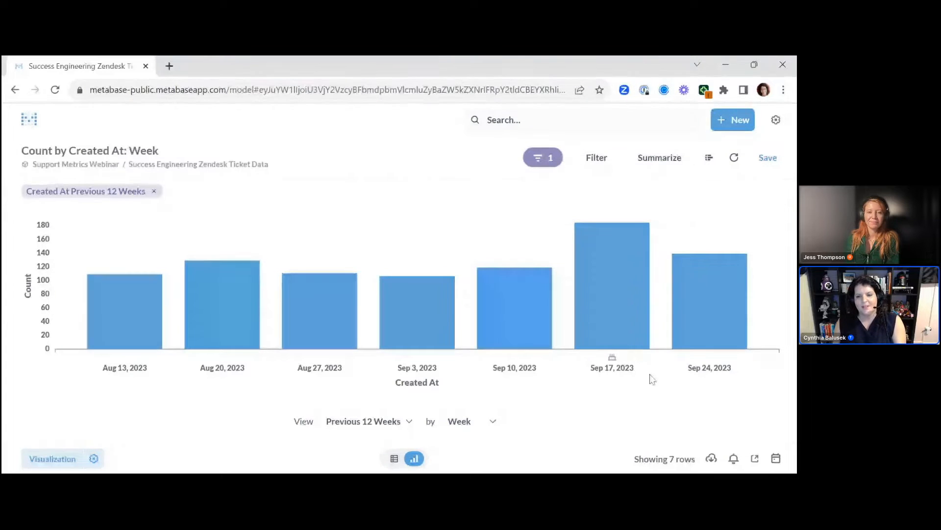
- Examine the event marked at the week of September 17, 2023 and show the list of events for the charted period
mouse_move(612, 360)
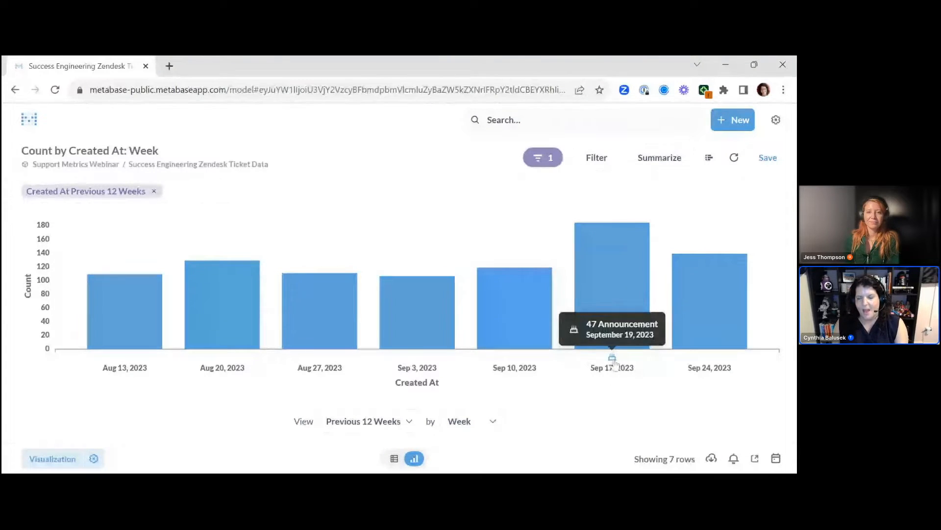
left_click(776, 459)
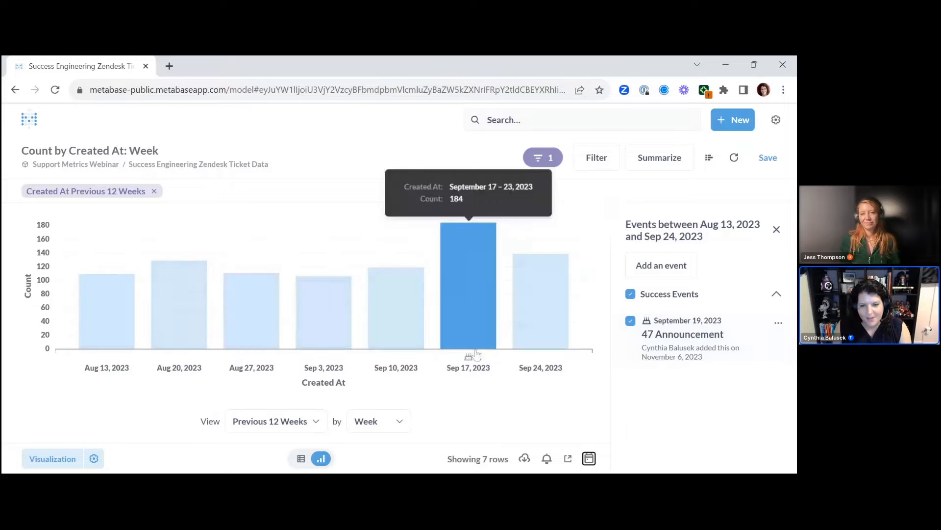
mouse_move(469, 361)
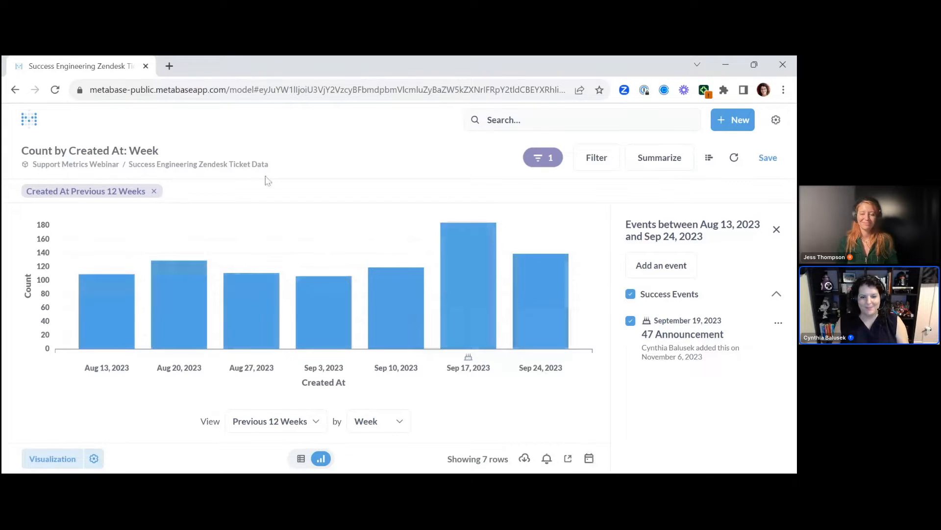
- Save the chart as a question named "New tickets by week" in the Support Metrics Webinar collection
left_click(765, 166)
key("ctrl+a")
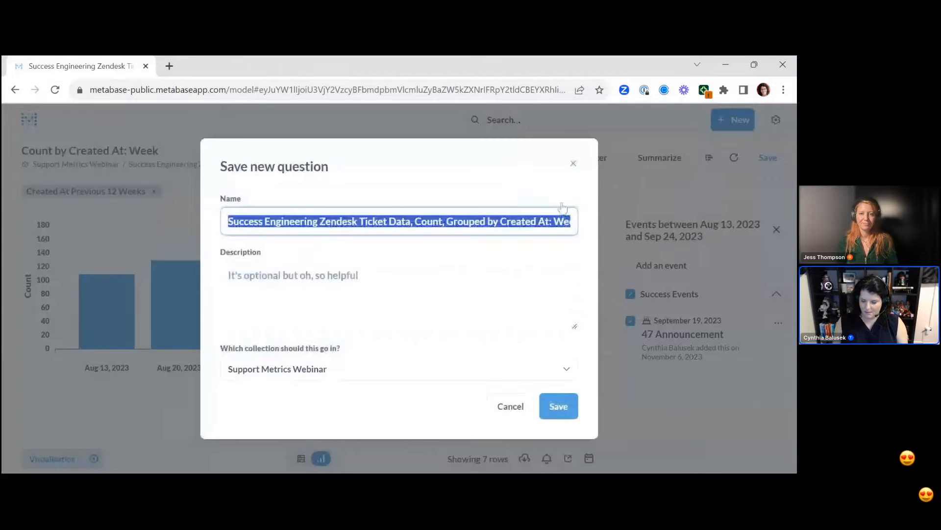
type("New tickets by week")
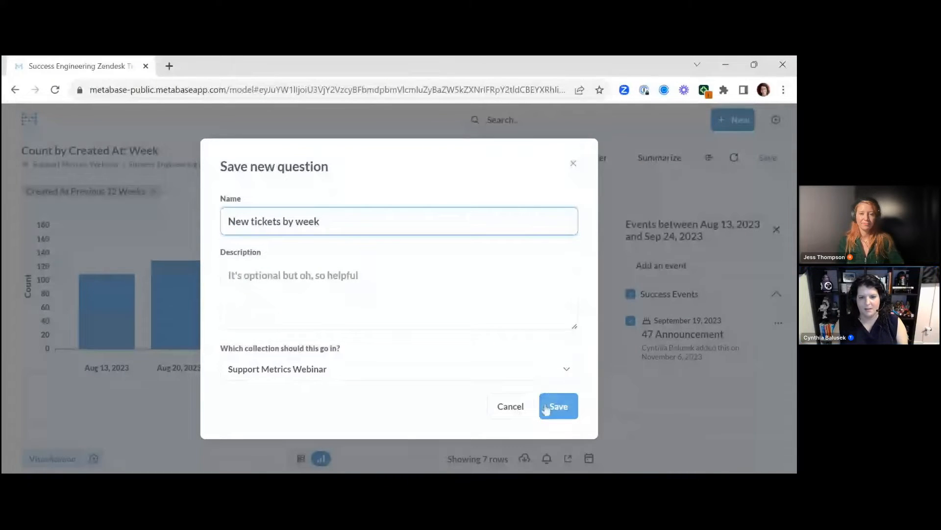
left_click(546, 406)
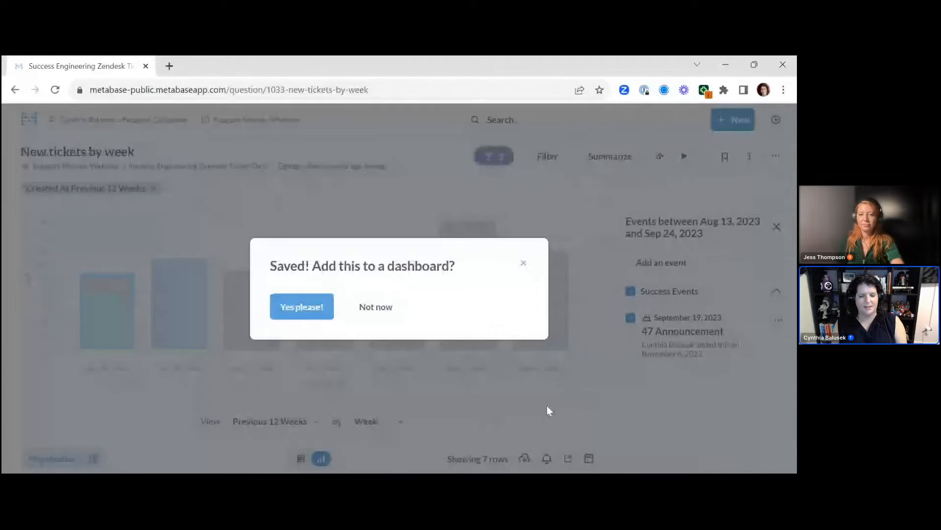
- Add the saved question to the Support Metrics dashboard, enlarge its card until every weekly date label fits, and save the dashboard
left_click(301, 307)
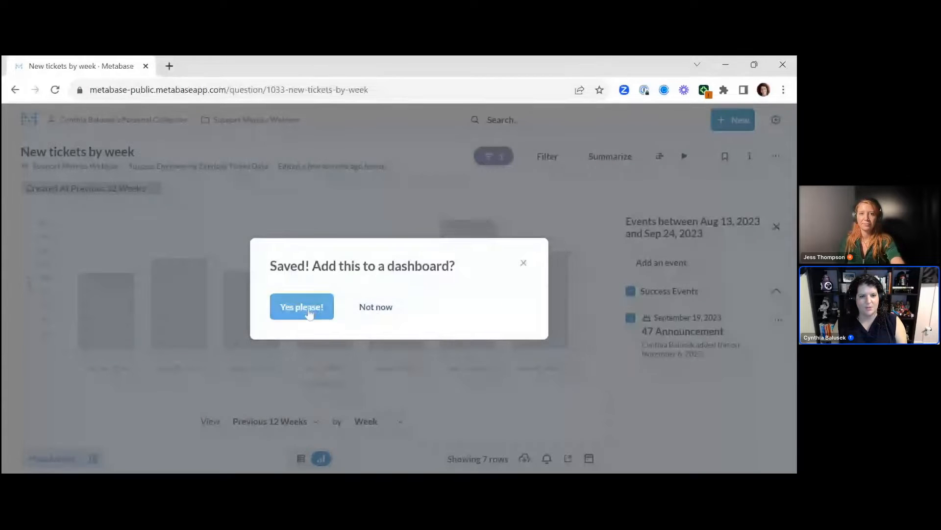
left_click(311, 306)
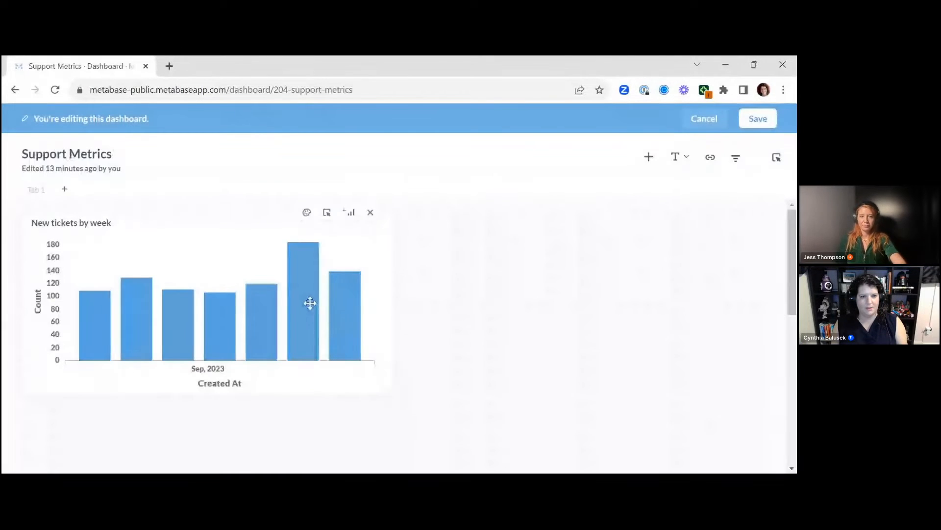
left_click_drag(383, 390, 483, 424)
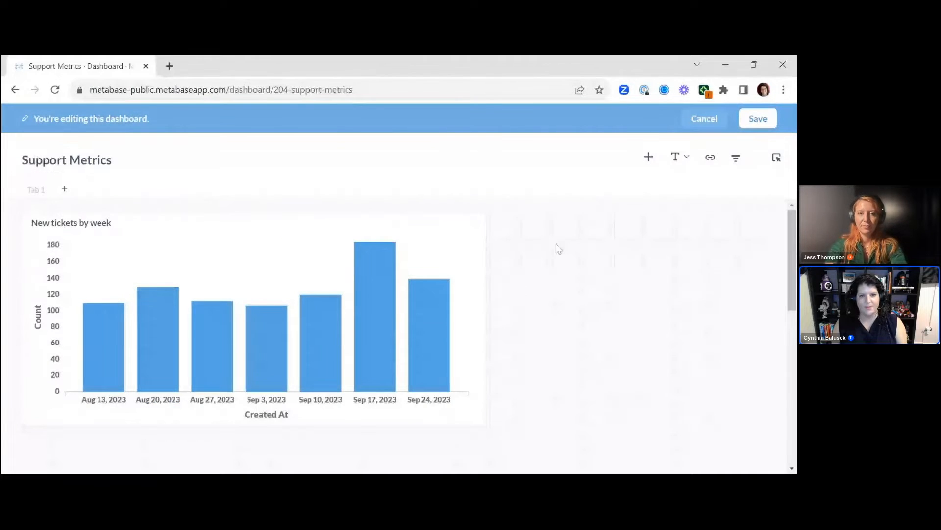
left_click(758, 121)
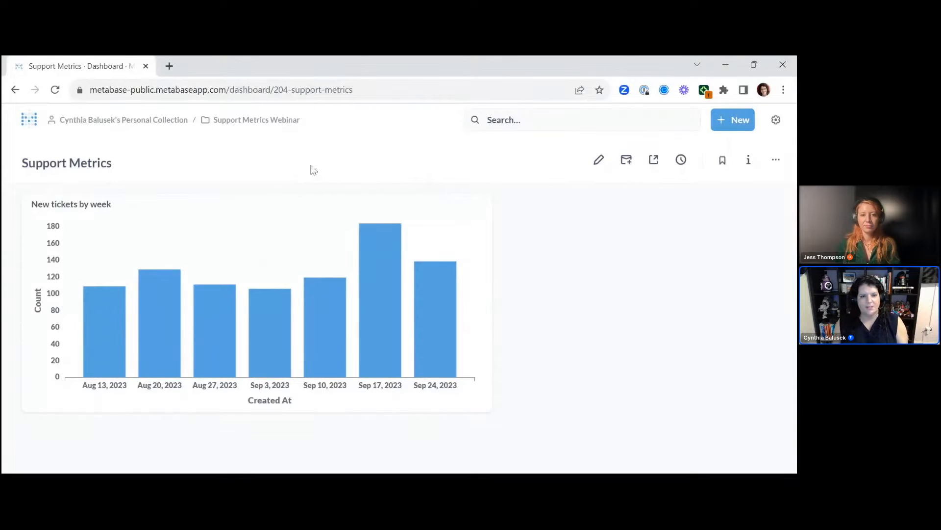
- Go back to the Support Metrics Webinar collection and reopen the Success Engineering Zendesk Ticket Data model
left_click(264, 122)
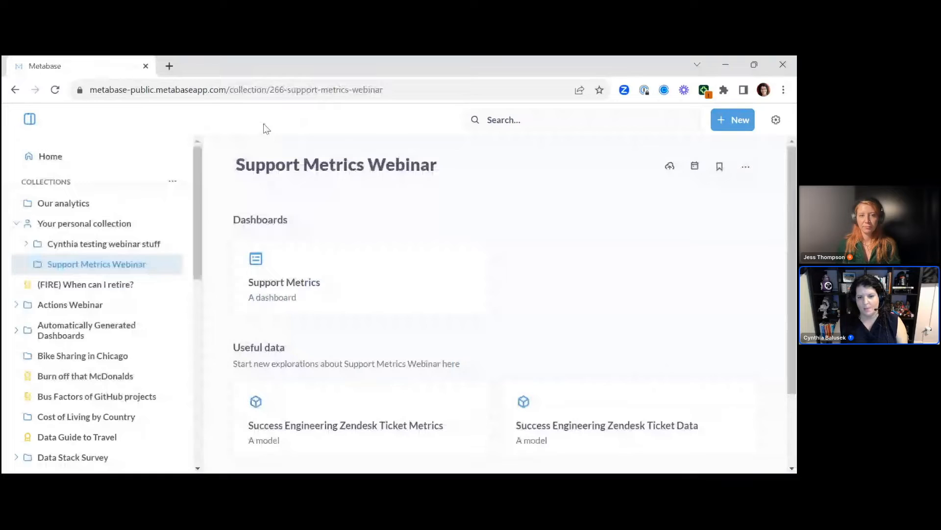
left_click(611, 426)
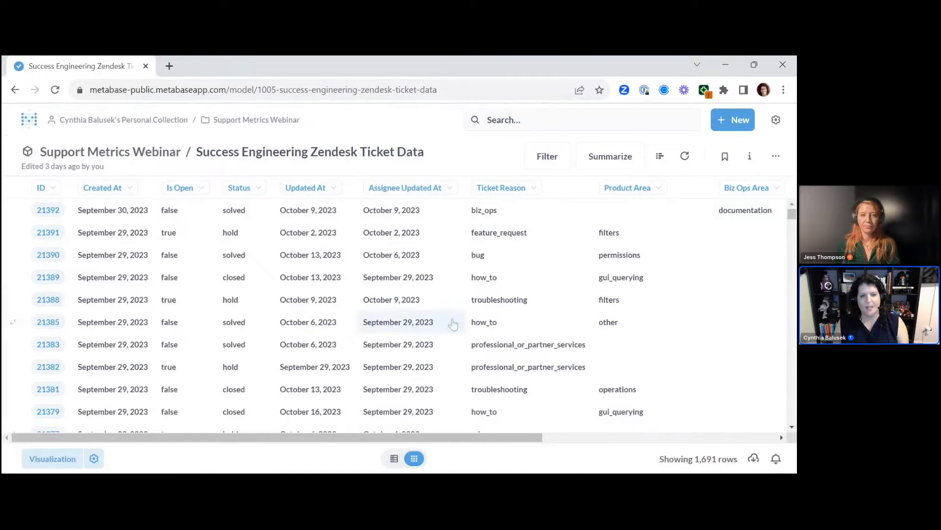
mouse_move(105, 199)
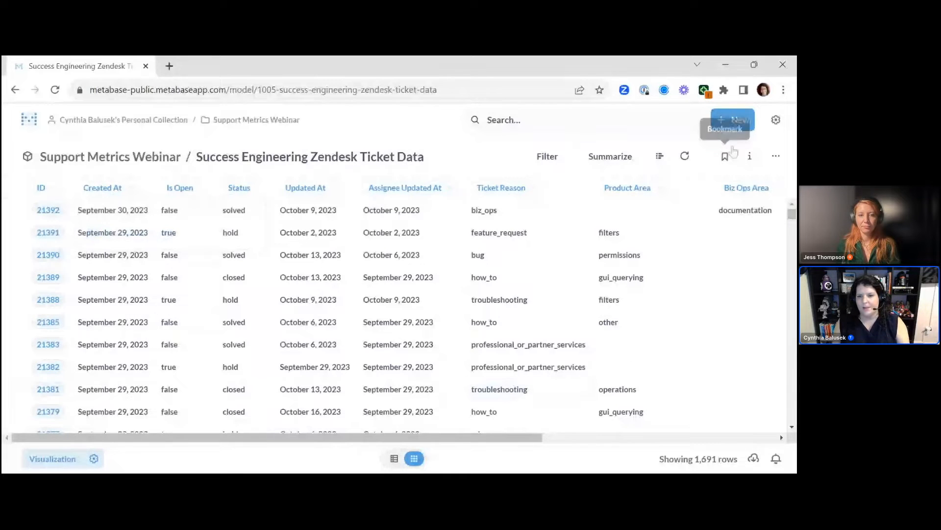
- Summarize the ticket data model by count and save it as a question named "New Tickets" in the Support Metrics Webinar collection
left_click(622, 161)
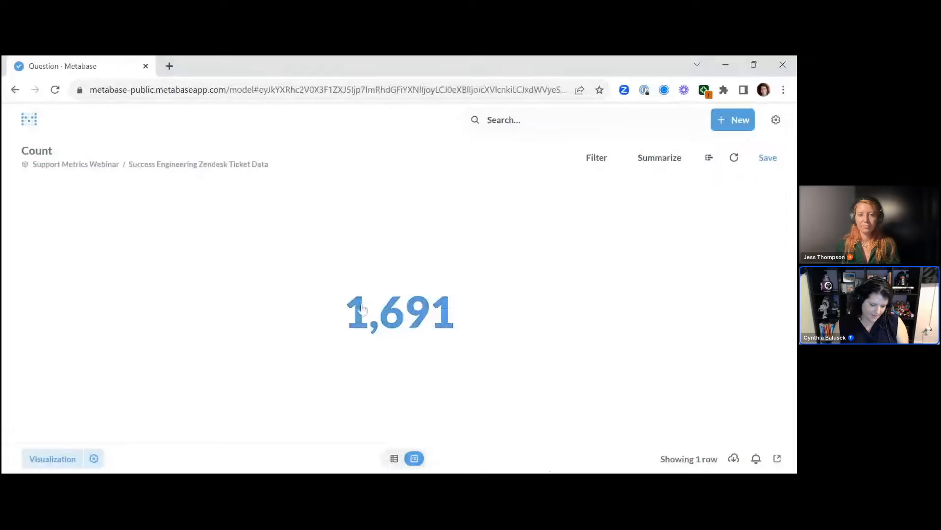
left_click(768, 157)
key("ctrl+a")
type("New ")
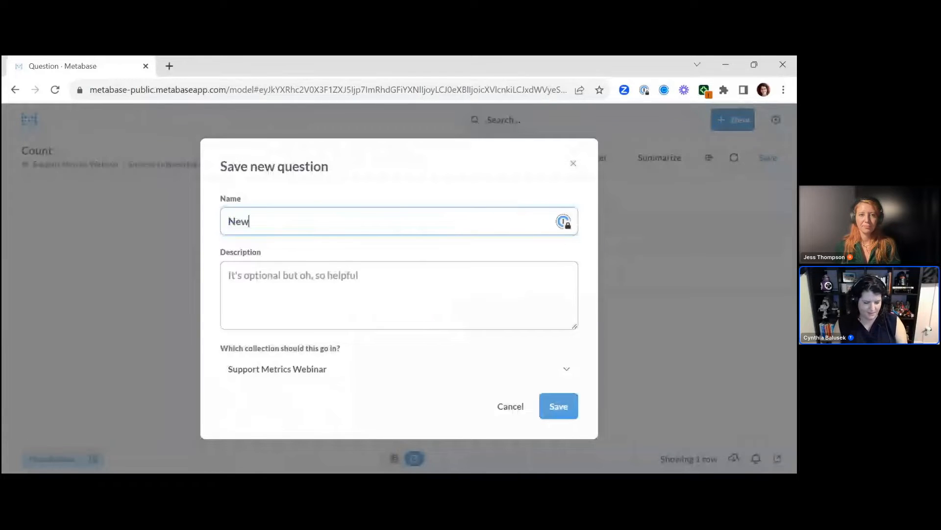
type("Tickets")
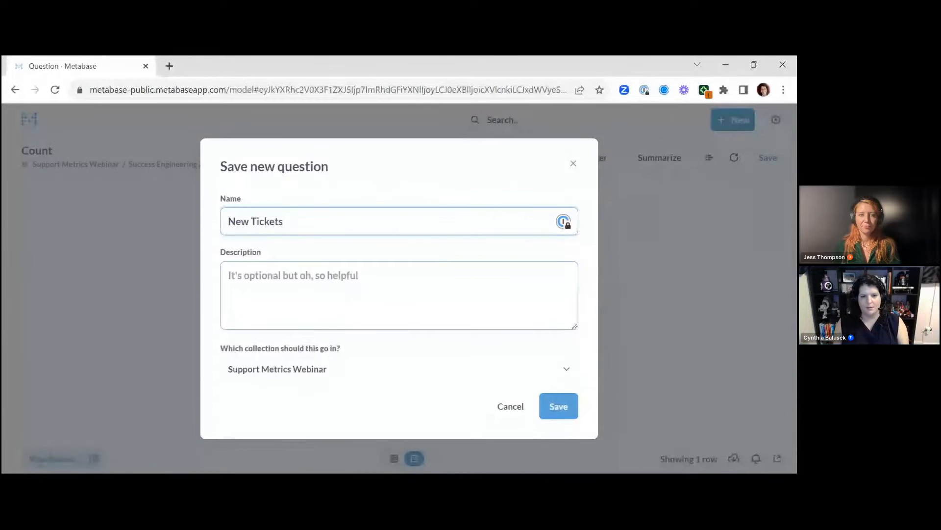
left_click(547, 412)
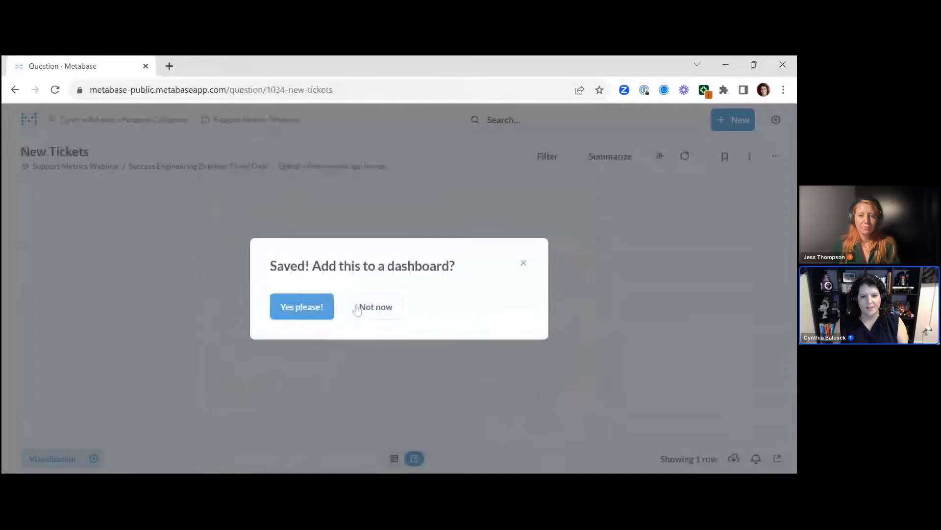
- Add the New Tickets question to the Support Metrics dashboard and arrange its card to the left of the weekly chart
left_click(309, 311)
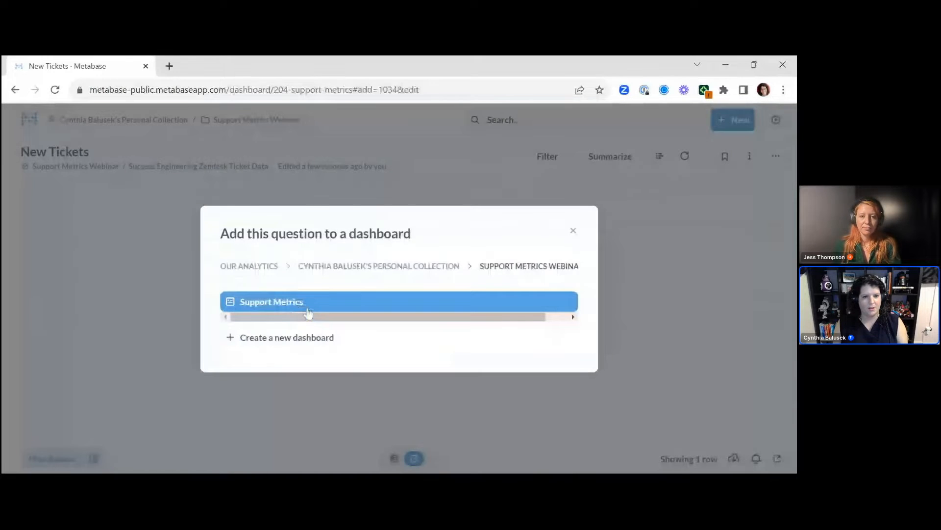
left_click(307, 308)
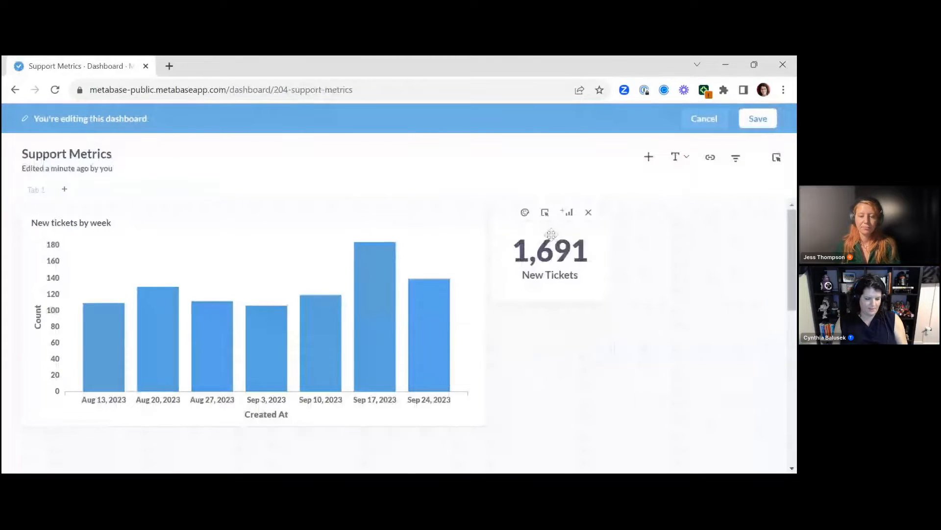
left_click_drag(551, 234, 81, 233)
left_click_drag(169, 310, 273, 256)
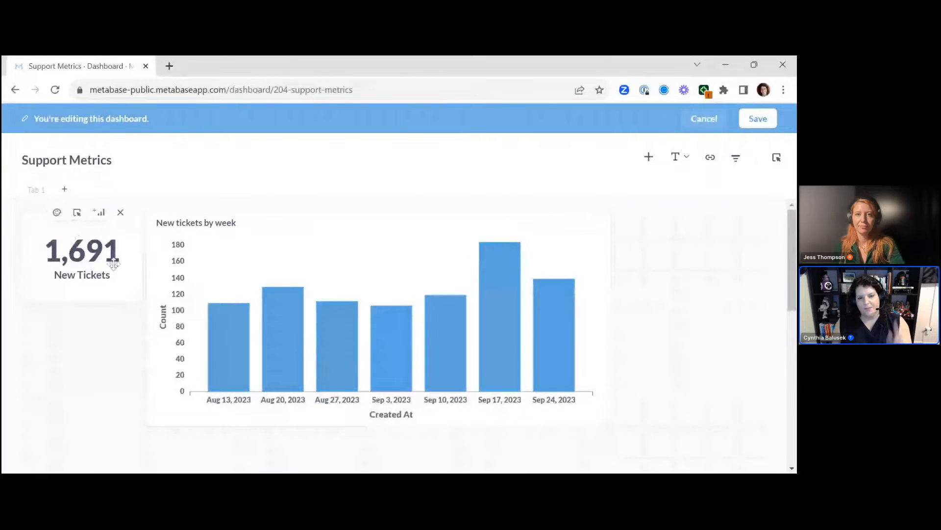
- Add a time filter of the All Options kind to the dashboard
left_click(736, 158)
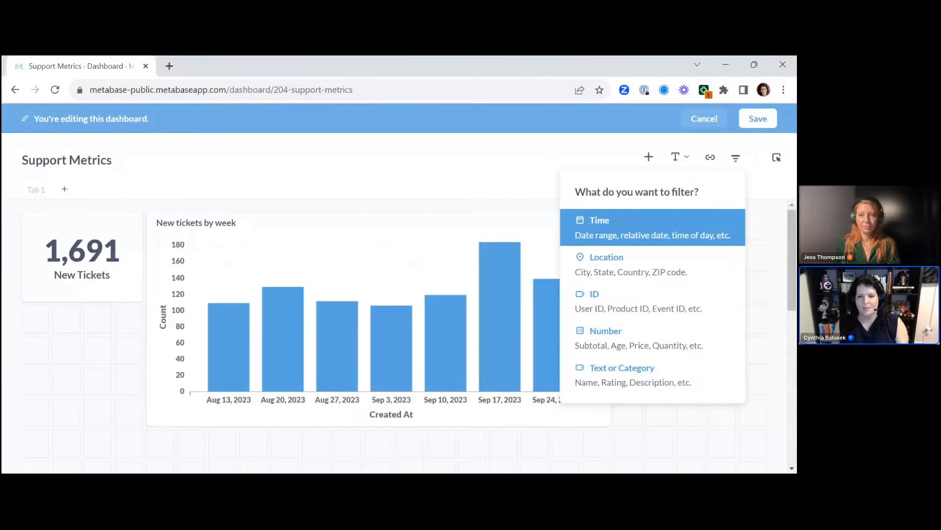
left_click(692, 223)
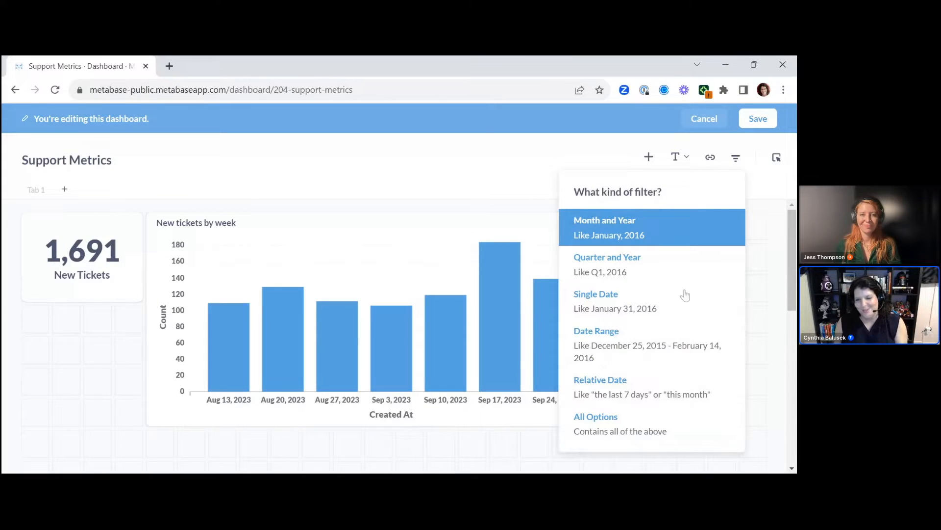
left_click(680, 414)
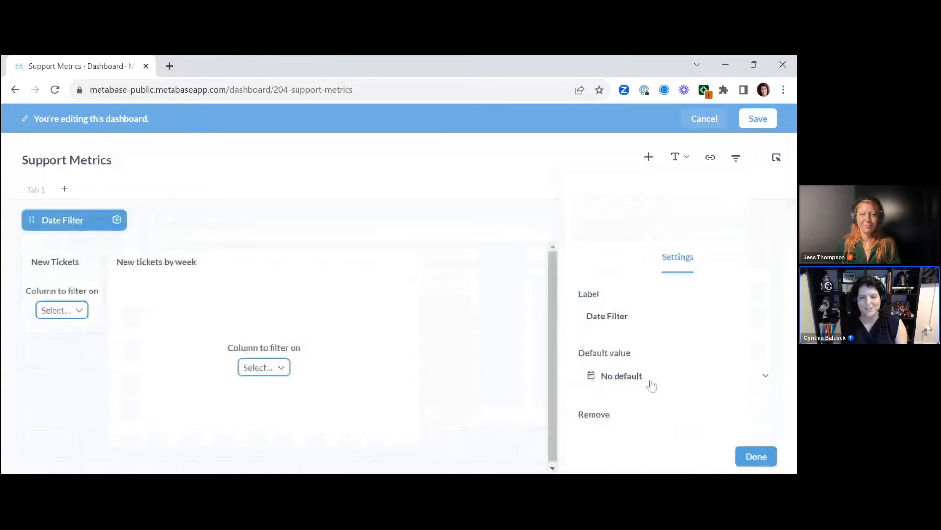
- Set the date filter's default value to the specific range September 24, 2023 to September 30, 2023
left_click(651, 382)
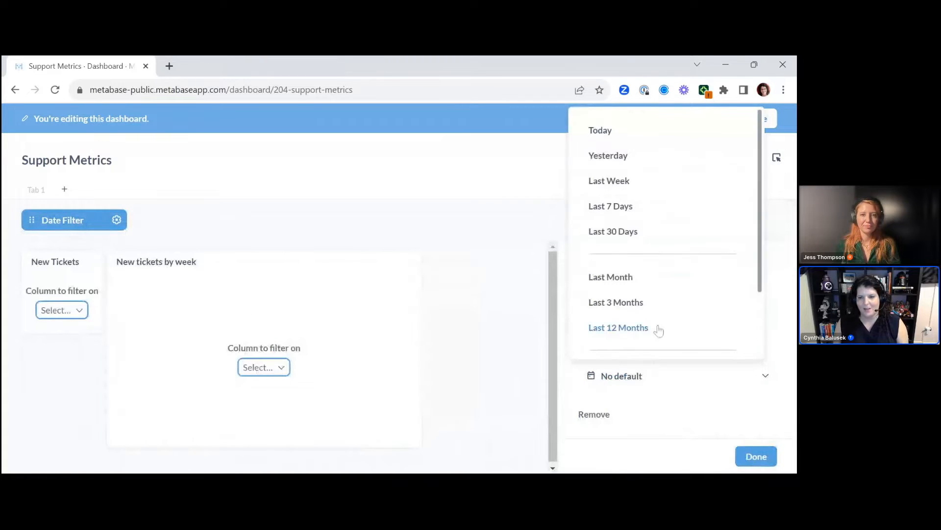
scroll(654, 329, "down", 2)
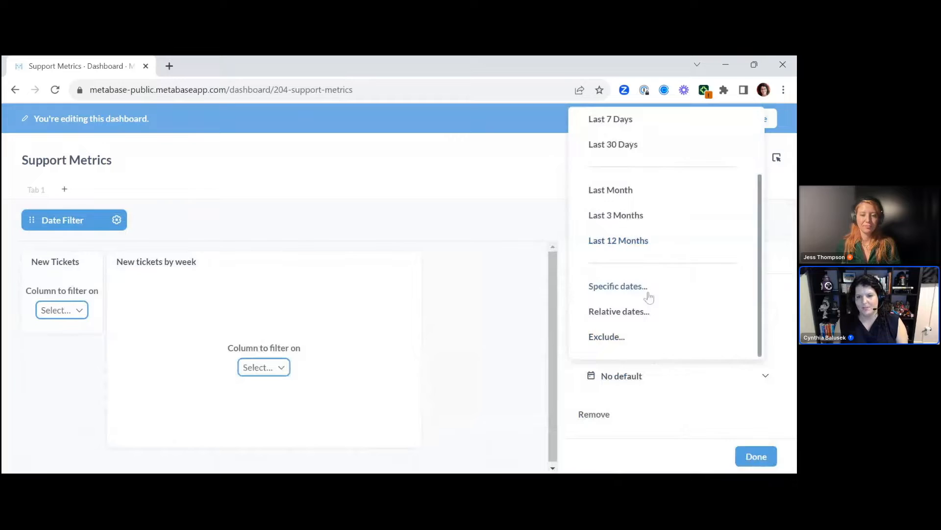
left_click(618, 286)
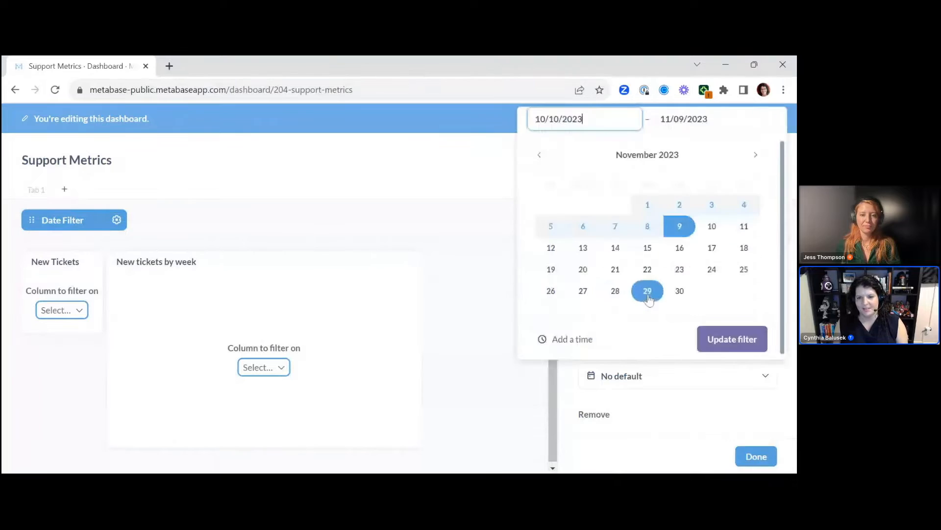
left_click(540, 156)
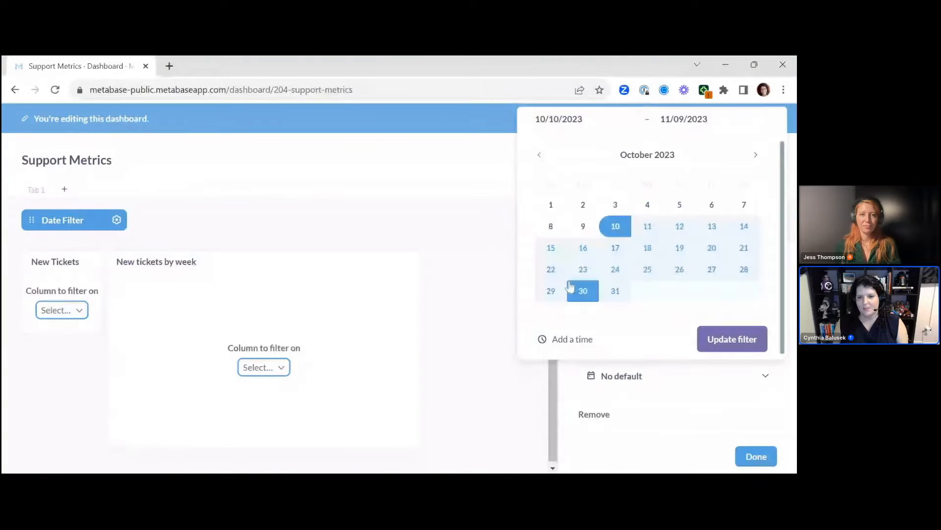
left_click(540, 156)
left_click(551, 291)
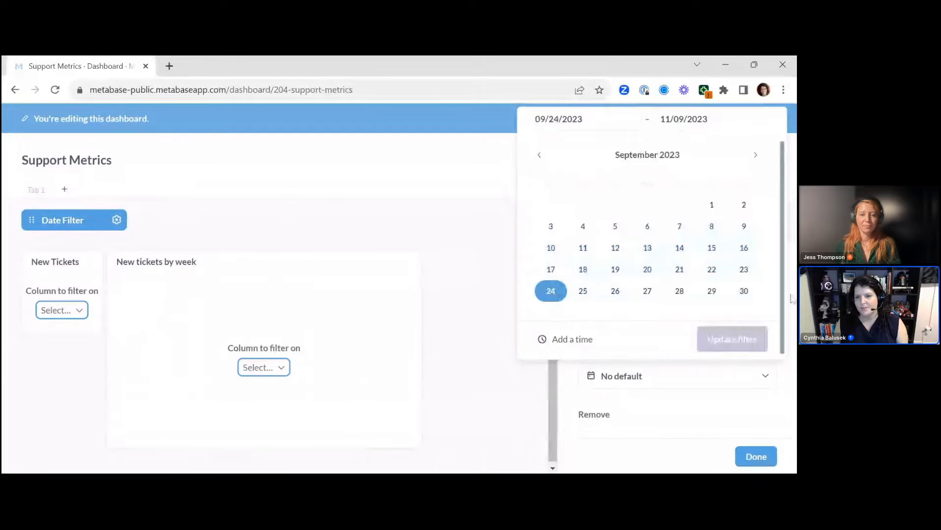
left_click(758, 292)
left_click(732, 345)
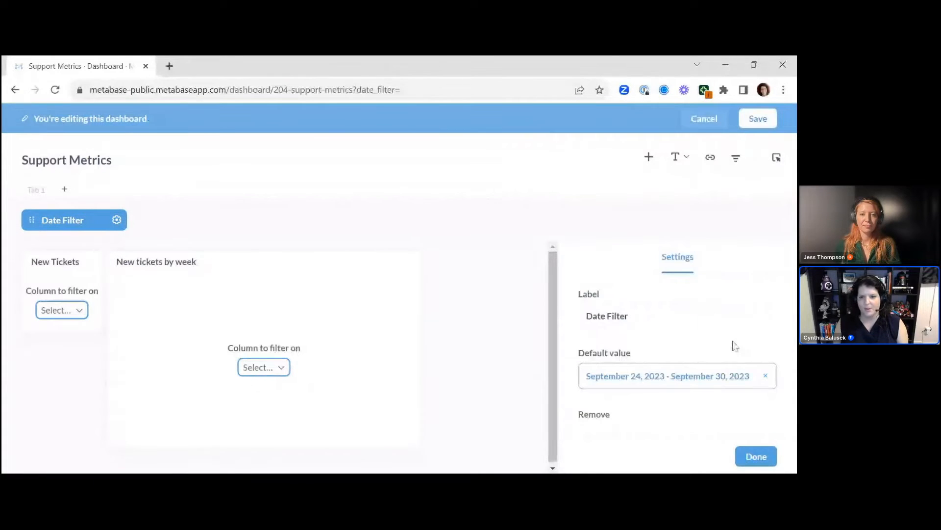
left_click(749, 458)
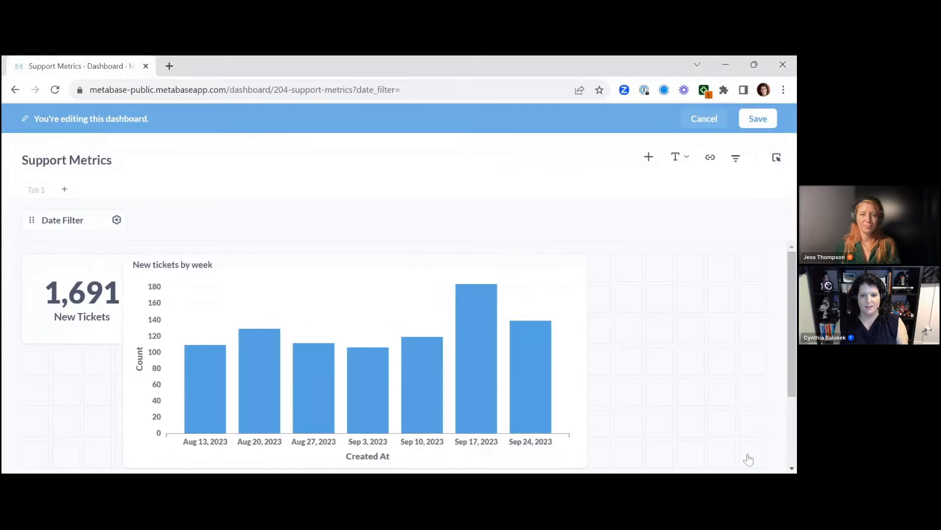
- Connect the date filter to a date column of the New Tickets card only, and save the dashboard
left_click(90, 217)
left_click(56, 308)
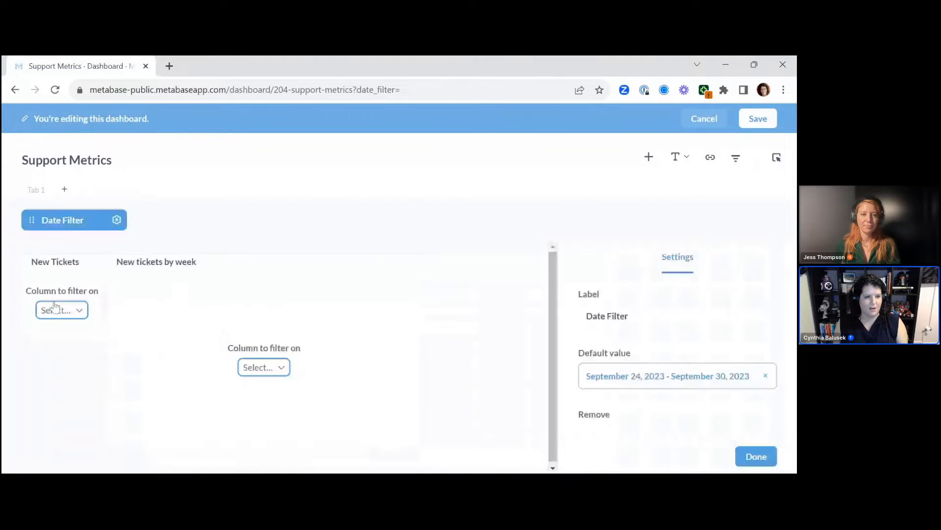
left_click(82, 348)
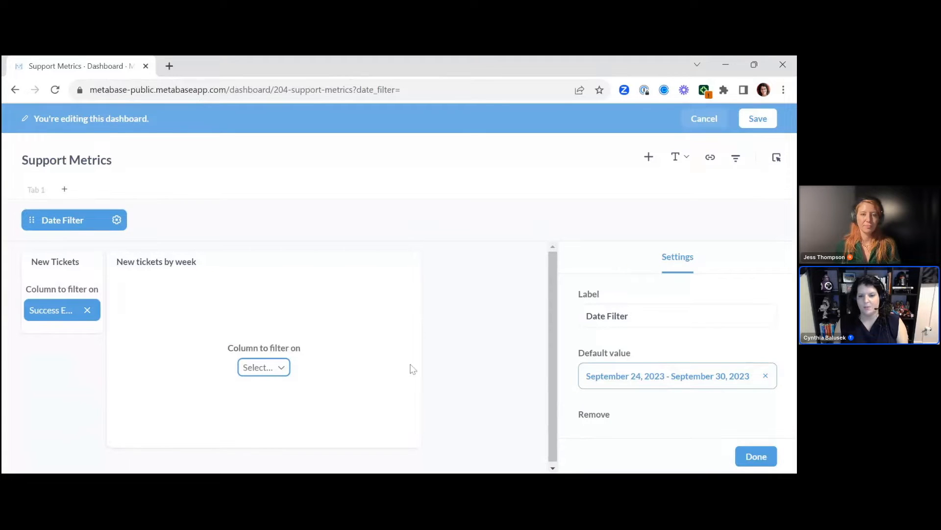
left_click(768, 461)
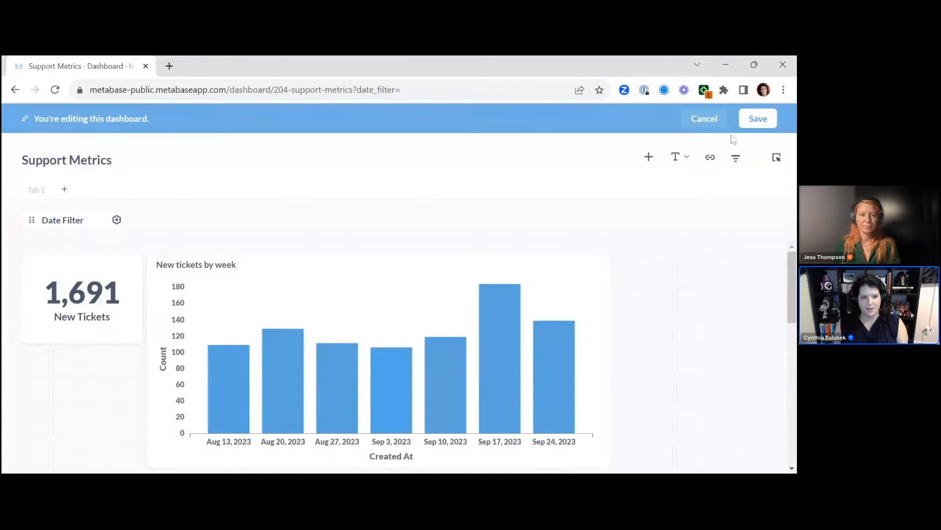
left_click(758, 120)
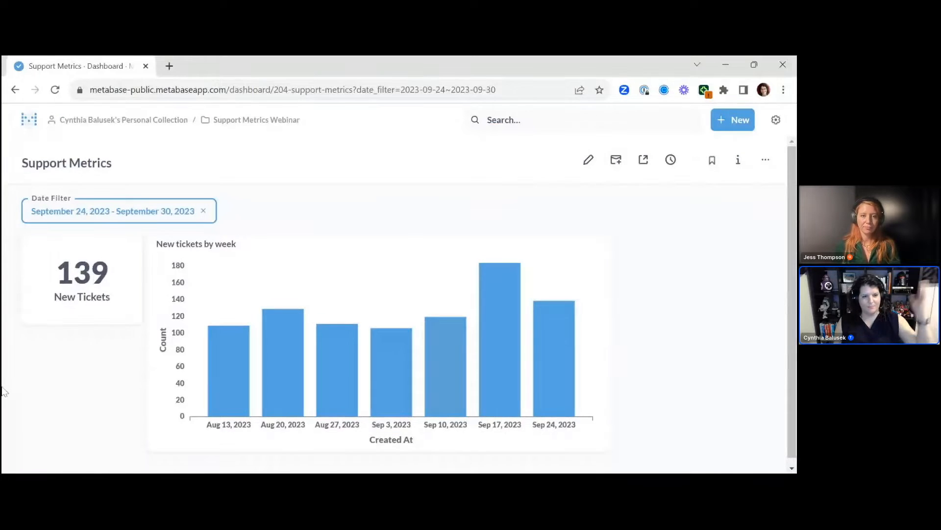
- Compare the filtered New Tickets count with the weekly chart's bar for September 24, 2023
mouse_move(521, 387)
mouse_move(548, 380)
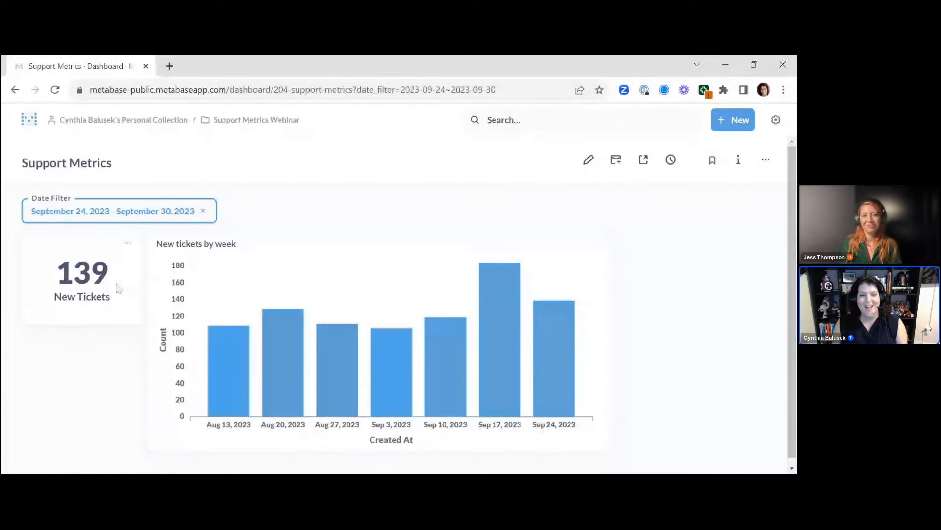
mouse_move(568, 360)
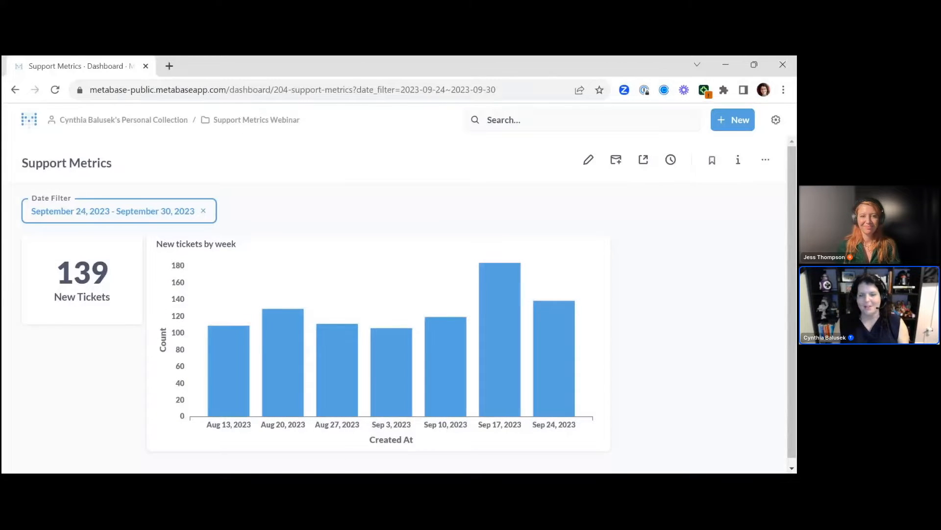
- Open the Success Engineering Zendesk Ticket Metrics model from the Support Metrics Webinar collection and filter it to rows where Solved At is not empty
left_click(269, 123)
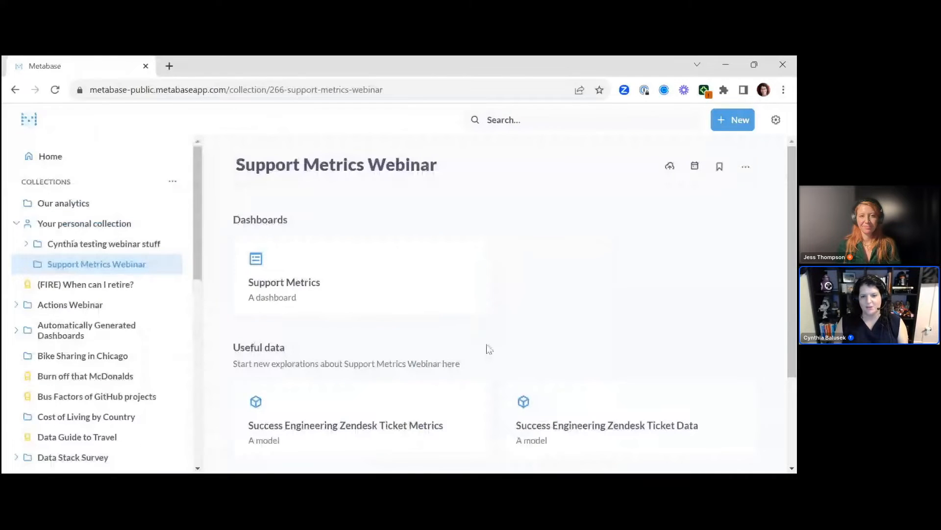
left_click(379, 423)
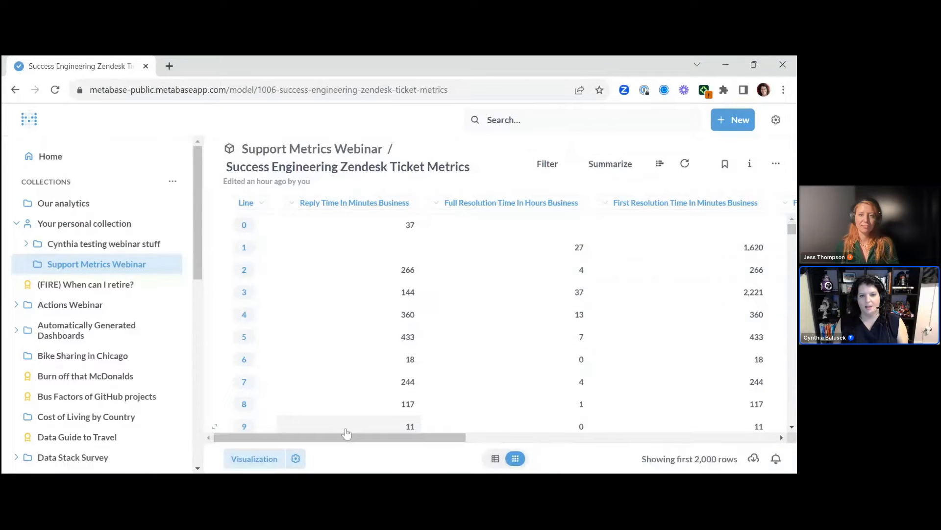
left_click_drag(337, 440, 497, 439)
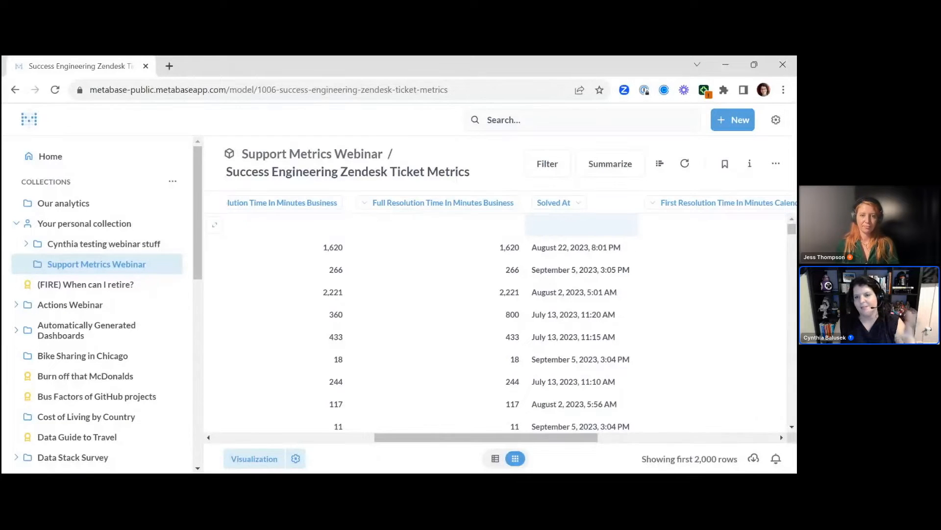
left_click(558, 232)
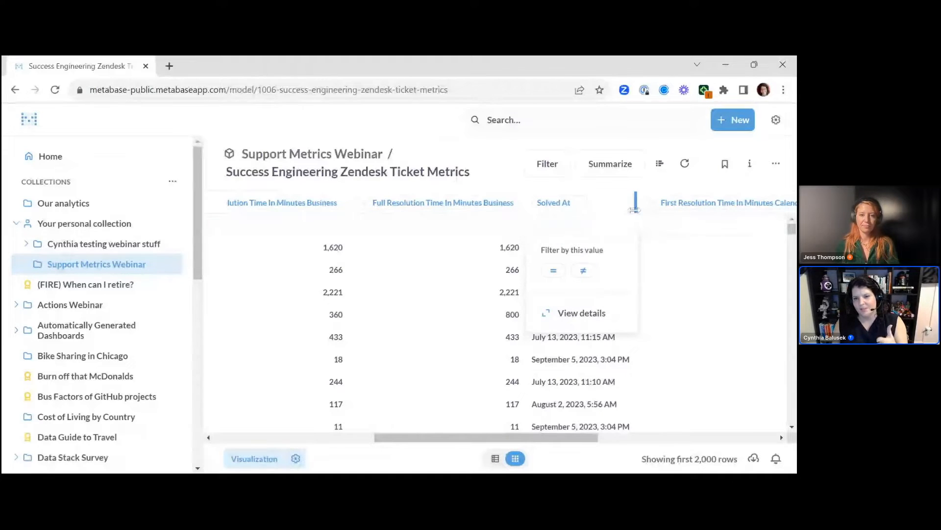
left_click(564, 135)
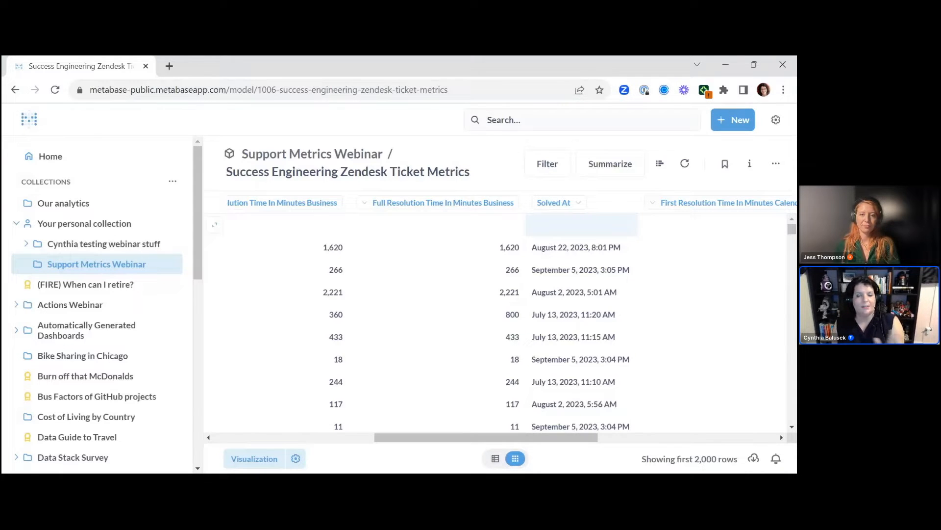
left_click(593, 229)
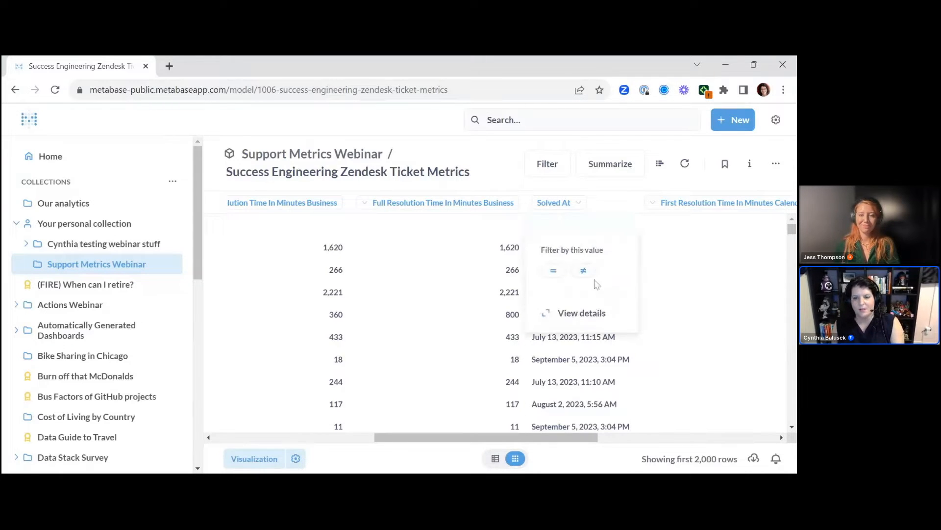
left_click(584, 270)
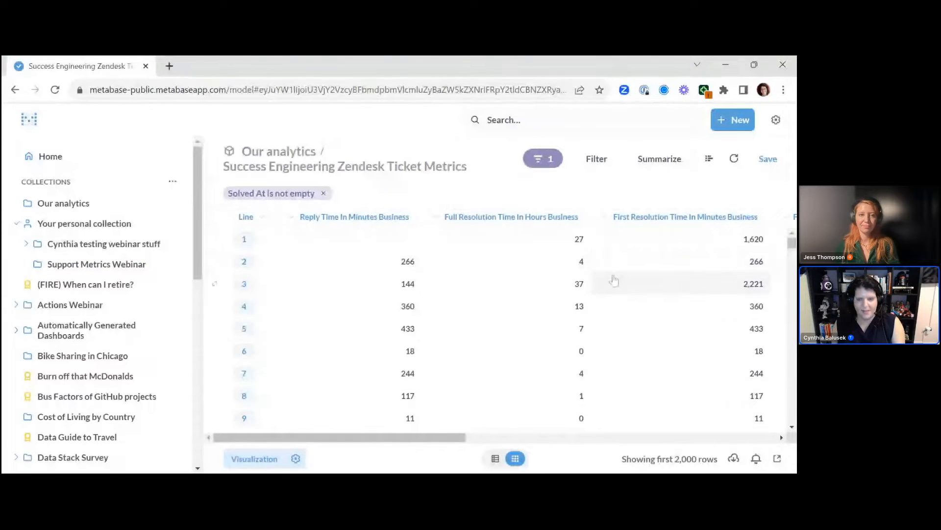
- Summarize the filtered ticket metrics by count and save them as a question named "Solved Tickets" in the Support Metrics Webinar collection
left_click(672, 164)
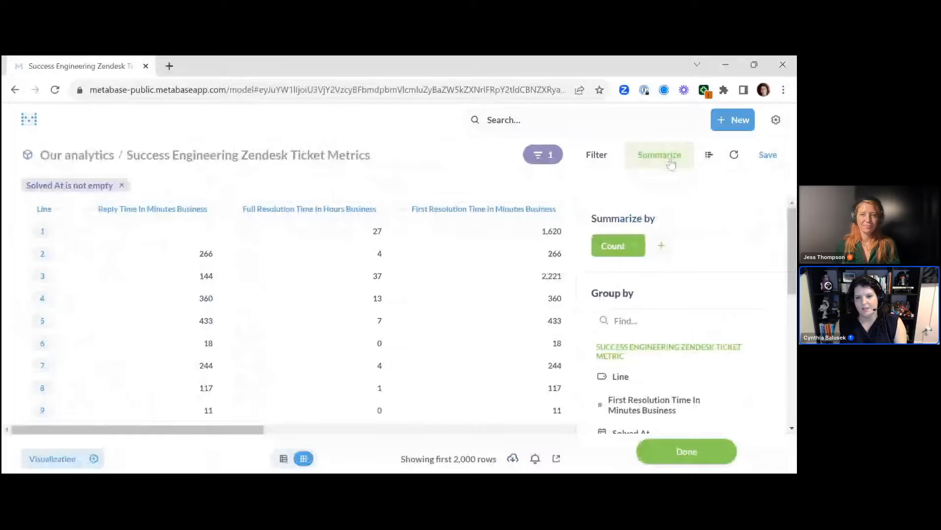
left_click(673, 452)
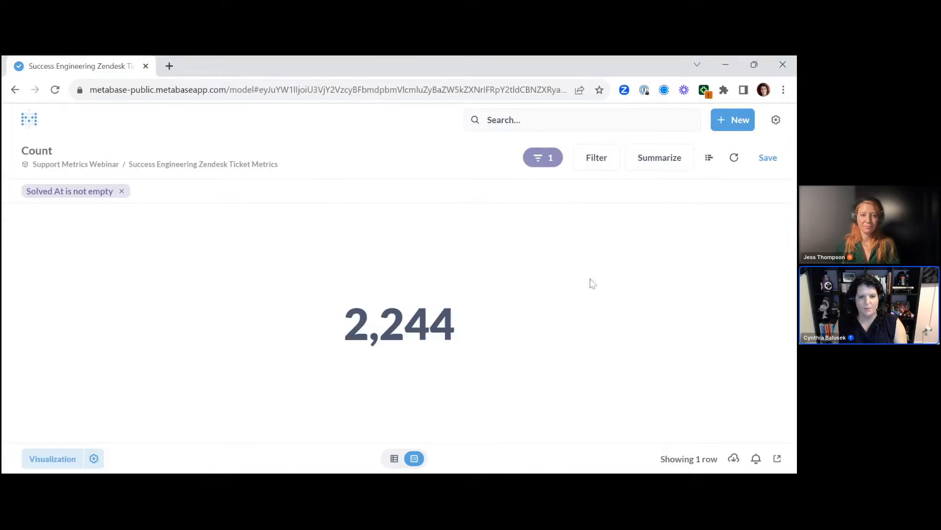
left_click(766, 162)
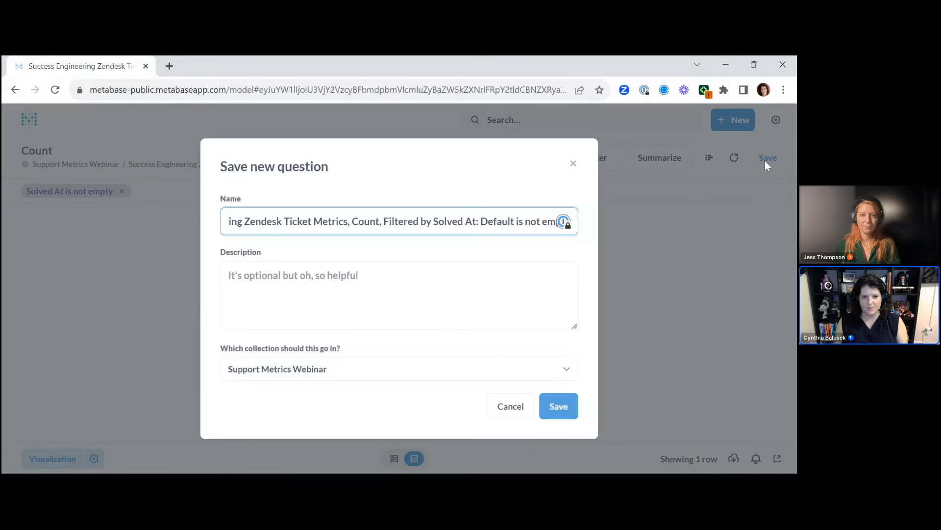
key("ctrl+a")
type("Sol")
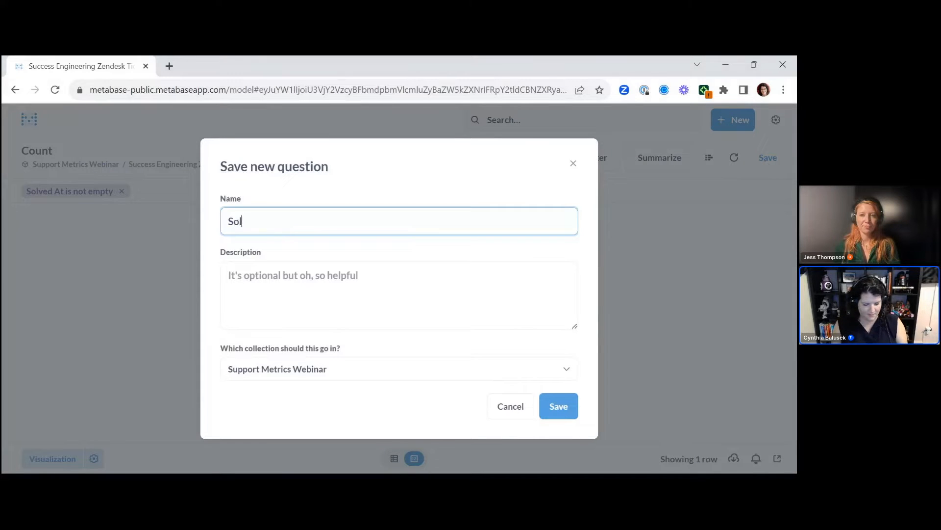
type("ved ticket")
key("BackSpace")
key("BackSpace")
key("BackSpace")
key("BackSpace")
key("BackSpace")
key("BackSpace")
type("Tickets")
left_click(557, 405)
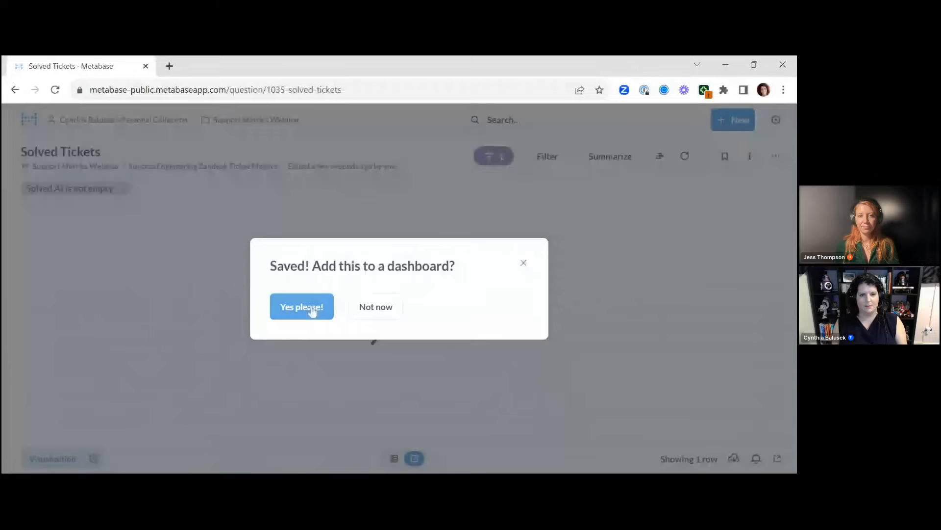
- Add the Solved Tickets question to the Support Metrics dashboard, placing it beside the New Tickets card with the weekly chart following it
left_click(305, 307)
left_click(308, 305)
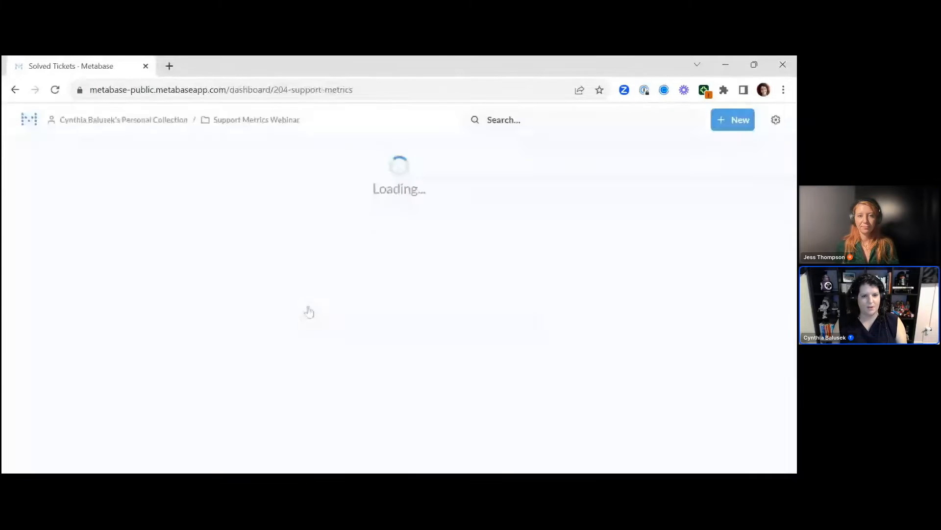
left_click_drag(677, 274, 175, 292)
left_click_drag(291, 373, 390, 269)
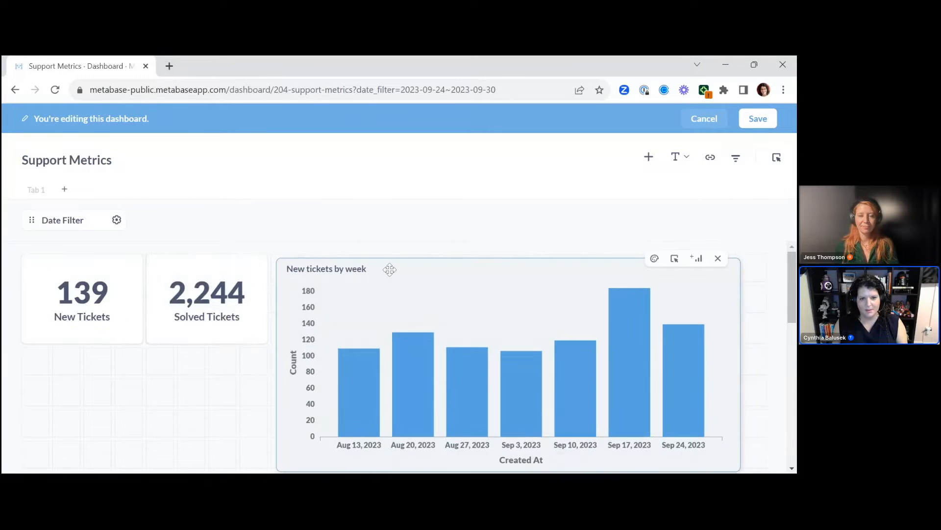
- Connect the date filter to the Solved At column of the Solved Tickets card, then save and reload the dashboard
left_click(73, 219)
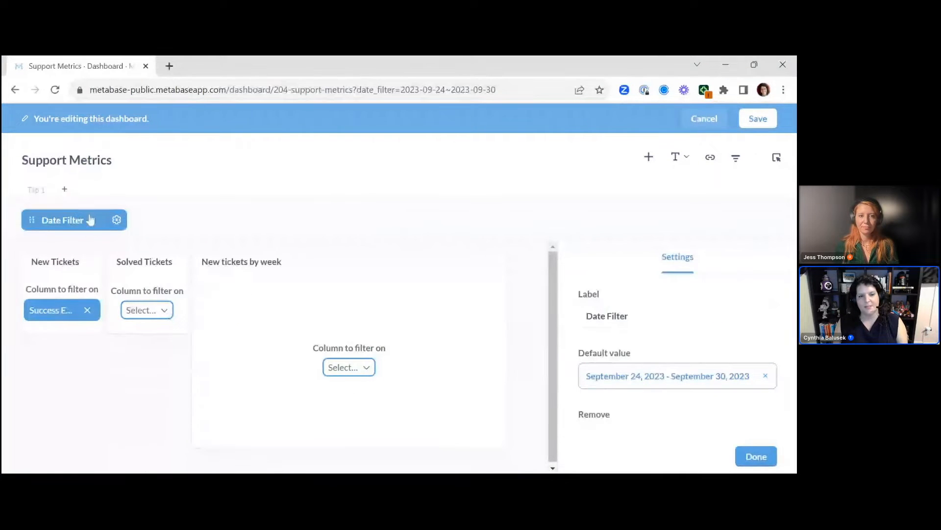
left_click(159, 311)
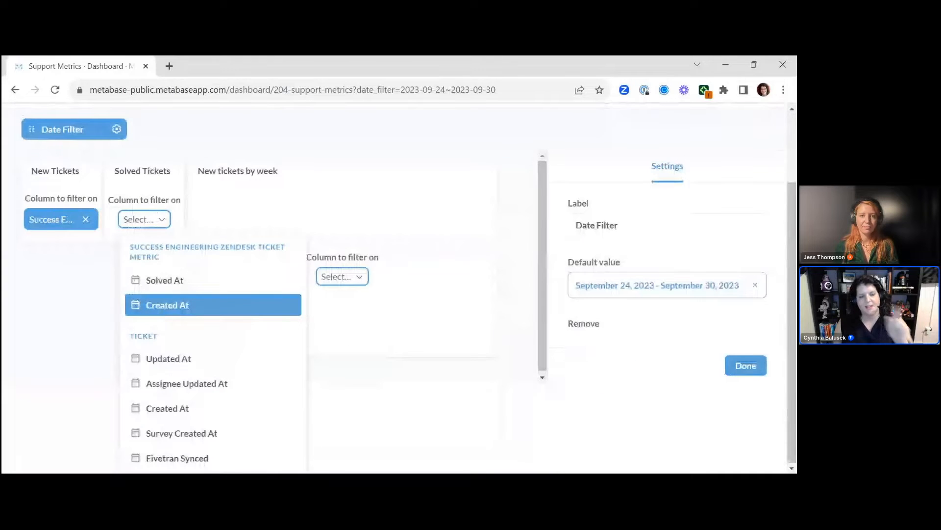
left_click(164, 280)
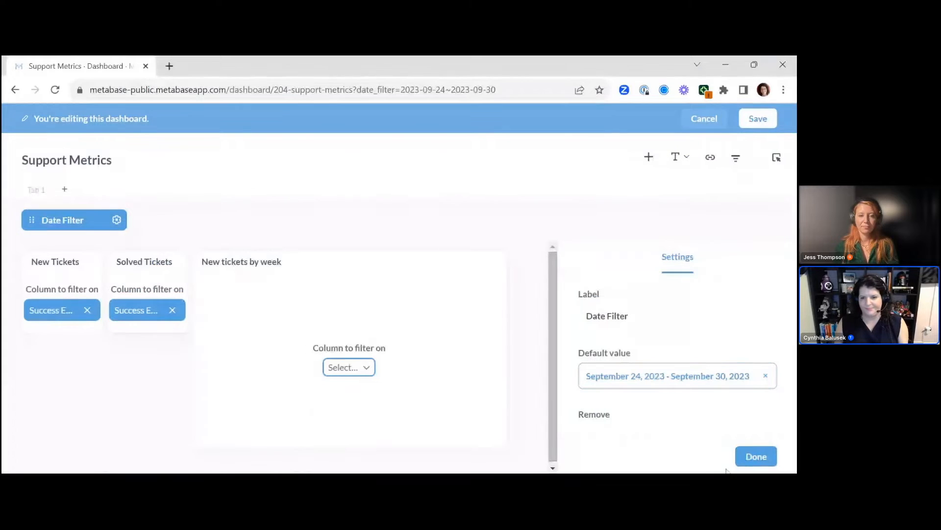
left_click(748, 457)
left_click(757, 119)
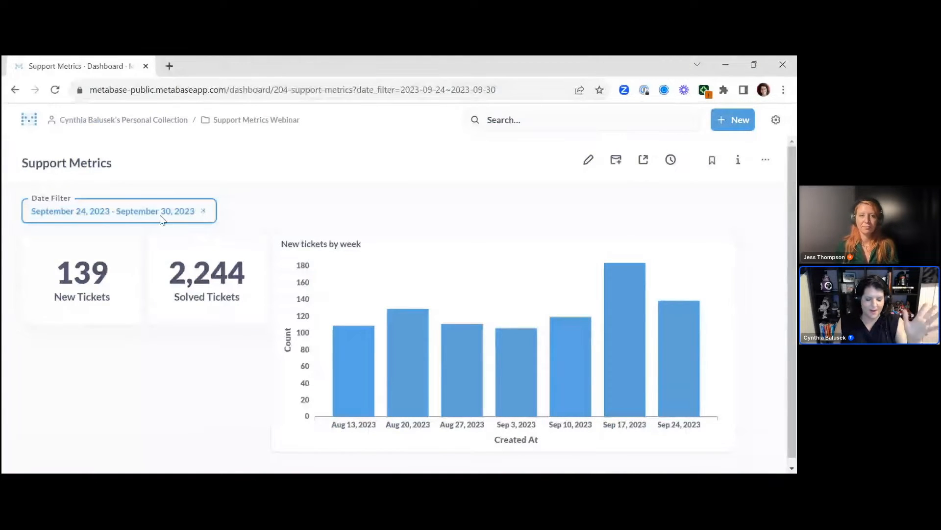
left_click(55, 90)
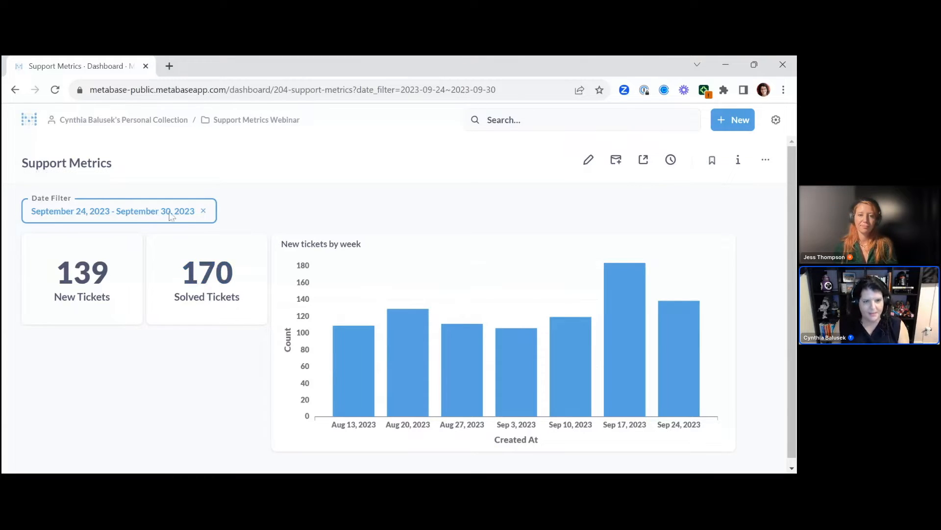
- Open the Success Engineering Zendesk Ticket Data model from the Support Metrics Webinar collection and start a specific-dates filter on Created At
left_click(239, 125)
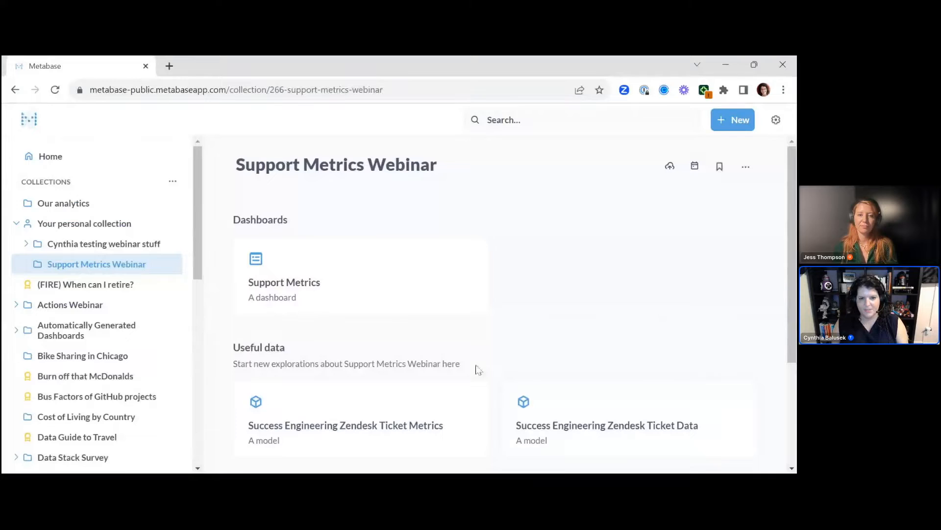
left_click(621, 446)
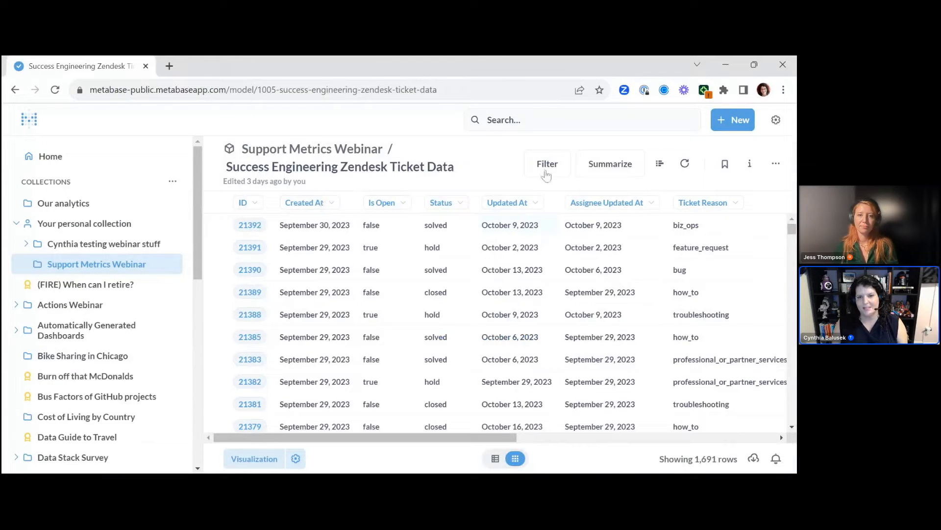
left_click(303, 210)
left_click(331, 254)
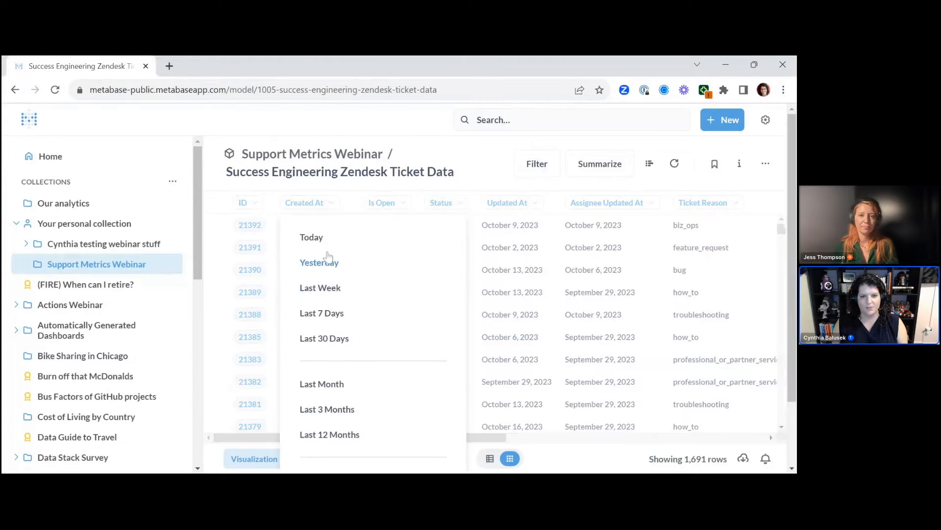
scroll(427, 240, "down", 2)
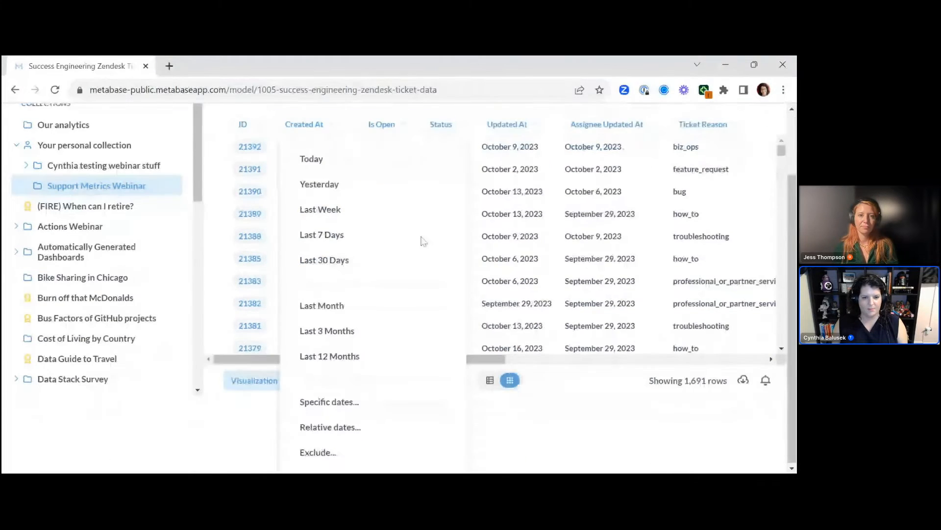
left_click(337, 402)
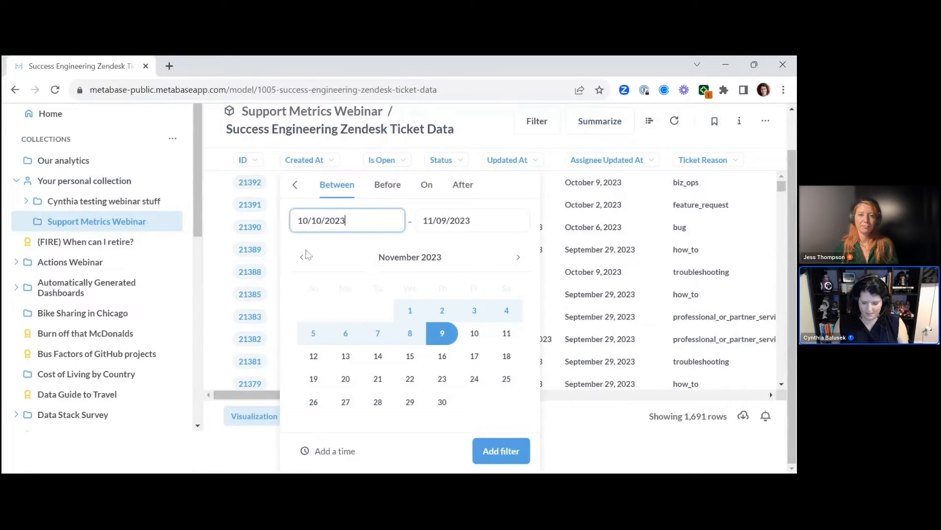
- Set the start date of the Created At range to 08/20/2023
key("ctrl+a")
type("9/20")
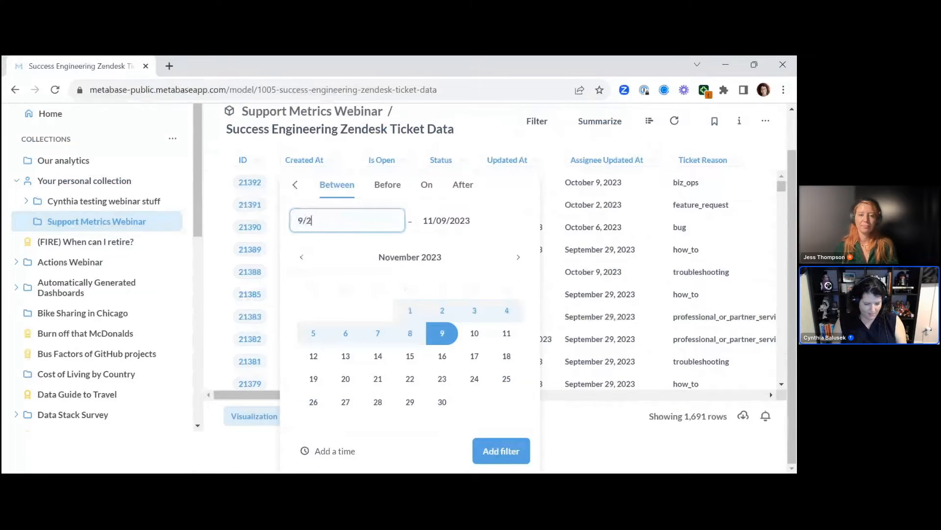
key("BackSpace")
key("BackSpace")
key("BackSpace")
key("BackSpace")
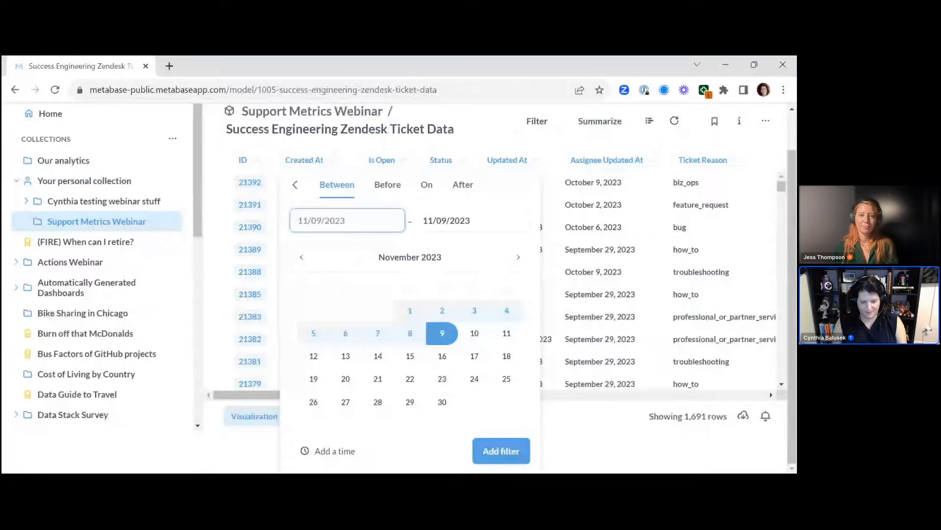
type("8/20/")
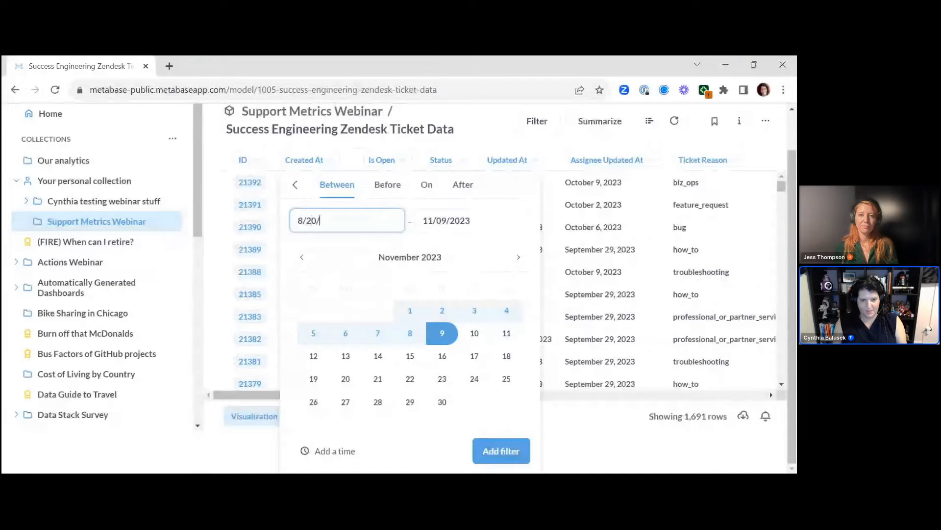
type("2023")
key("Tab")
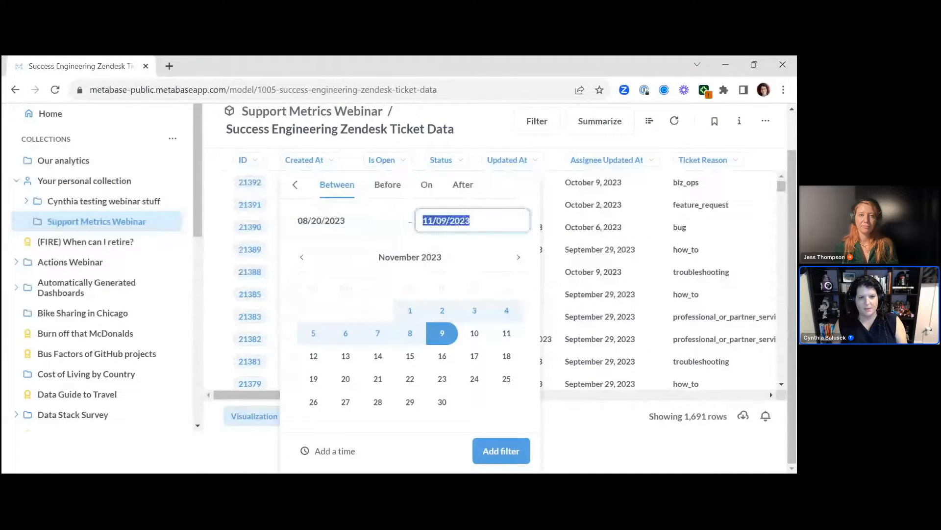
- Set the end date of the Created At range to 09/30/2023 and apply the filter to the ticket data
type("sep")
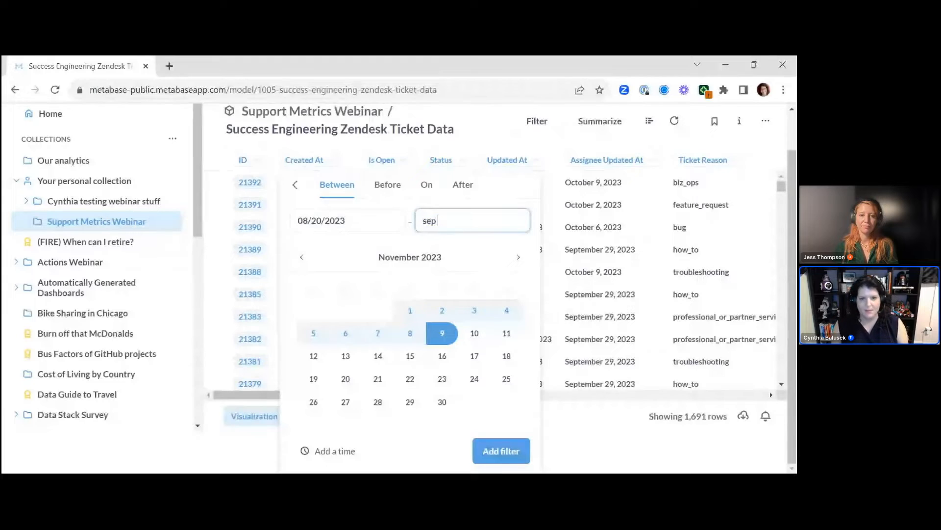
type(" 30 2023")
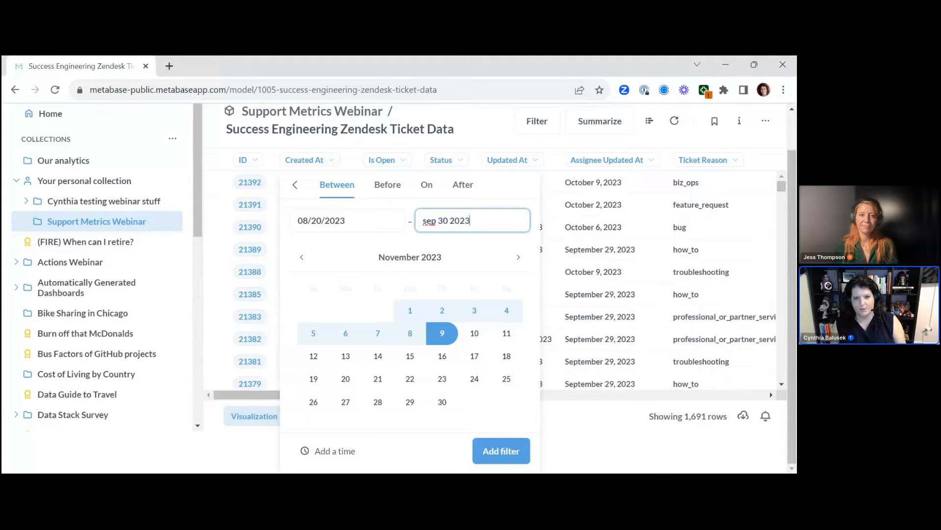
key("Tab")
left_click(348, 296)
left_click(461, 221)
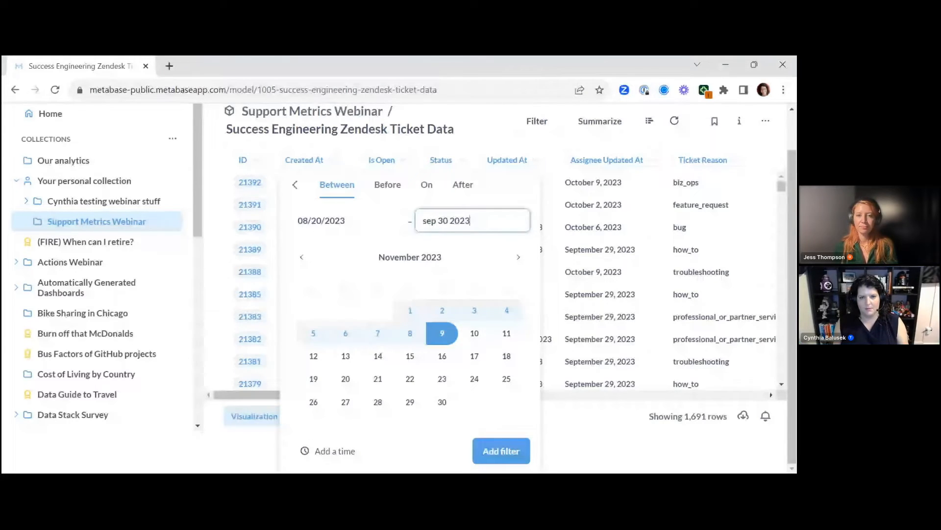
key("ctrl+a")
type("9/")
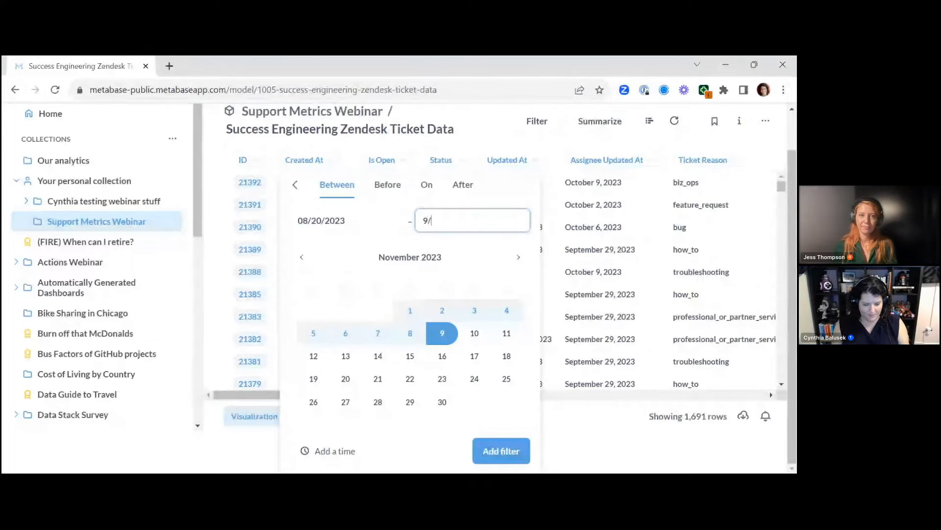
type("30/2023")
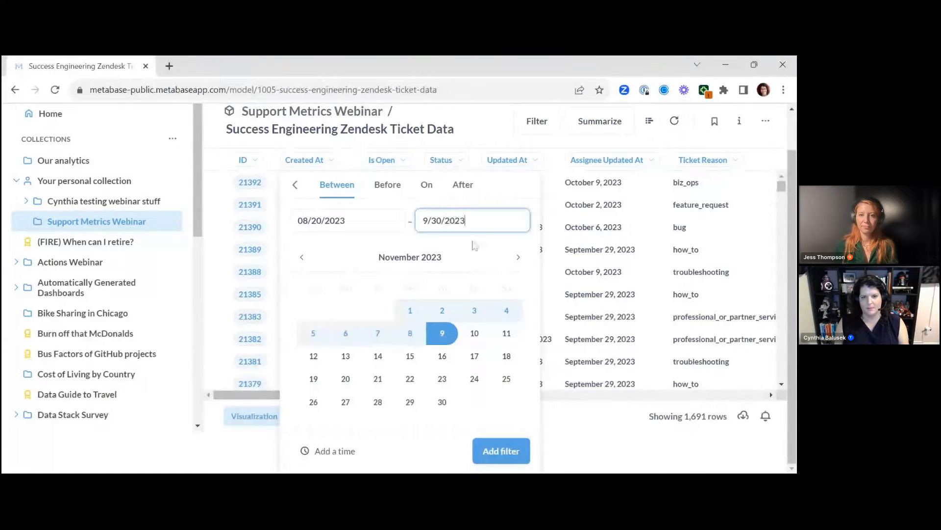
left_click(535, 442)
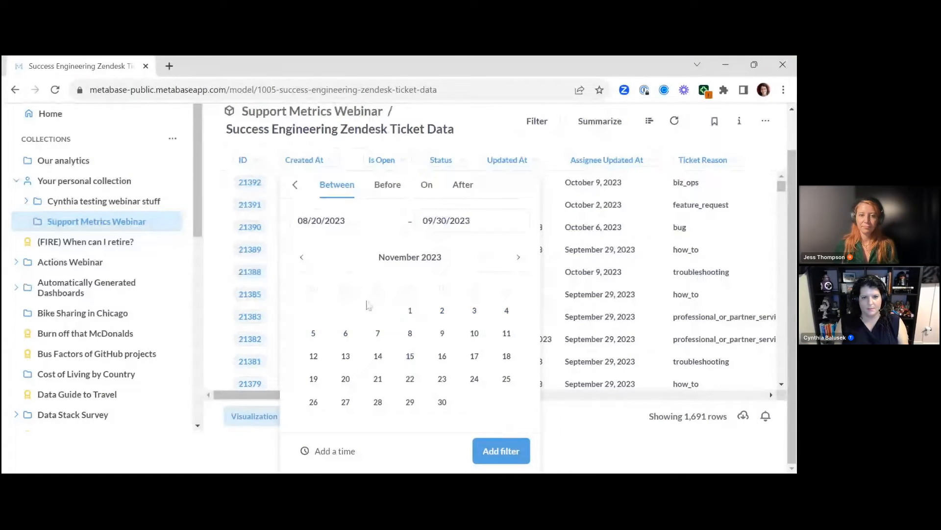
left_click(524, 459)
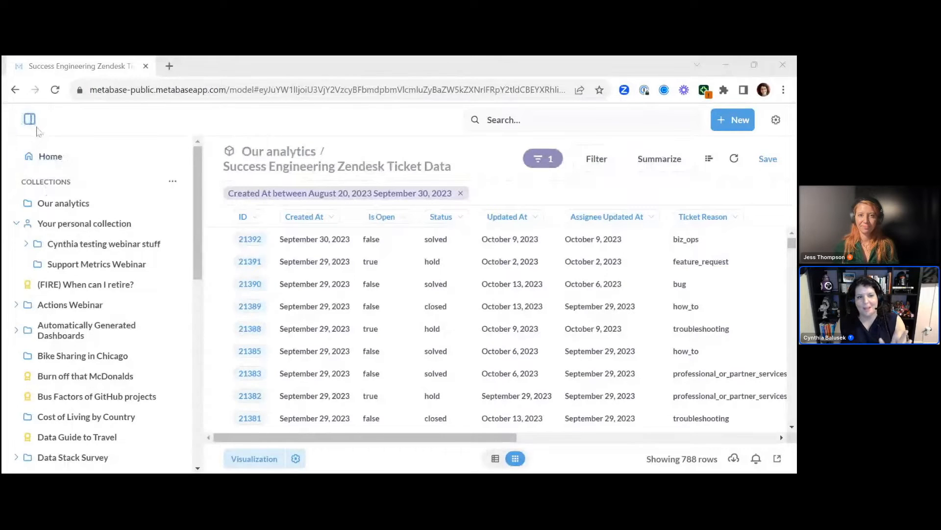
- Hide the navigation sidebar and open the filtered ticket data in the notebook editor
left_click(29, 119)
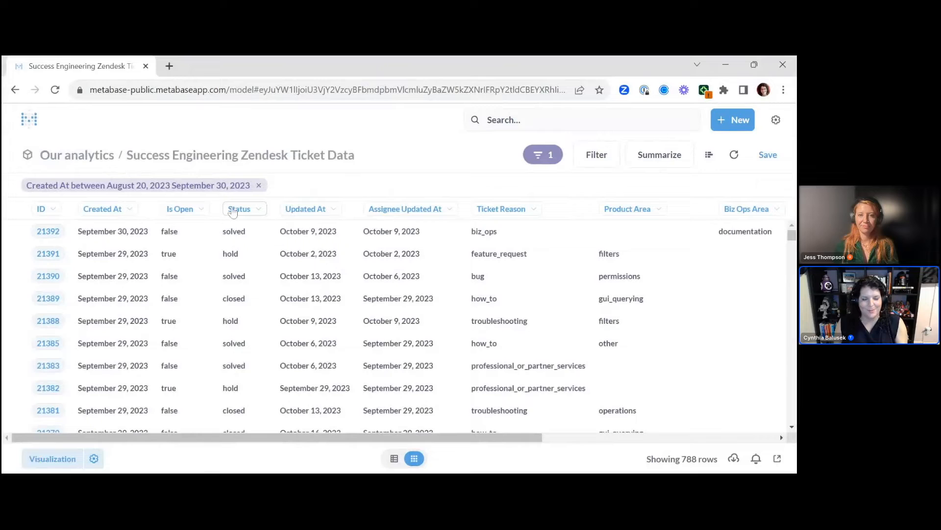
mouse_move(233, 211)
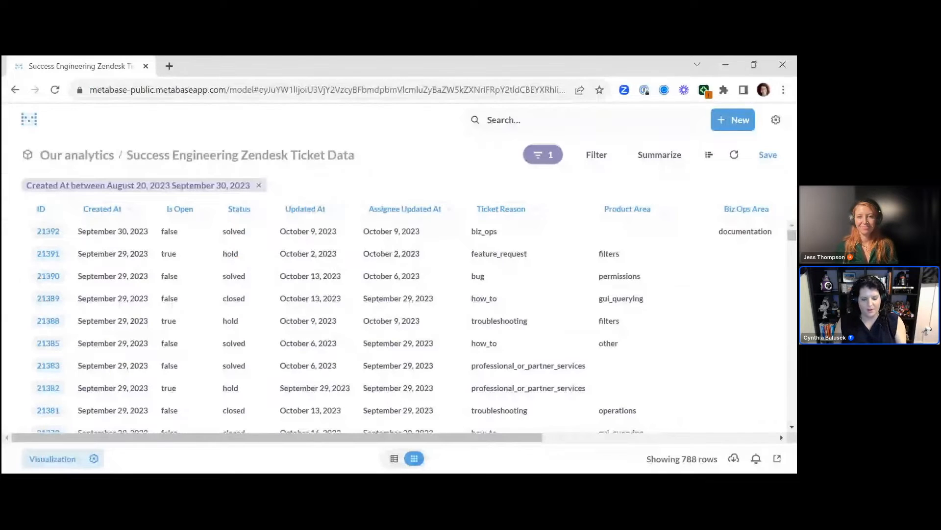
left_click(709, 154)
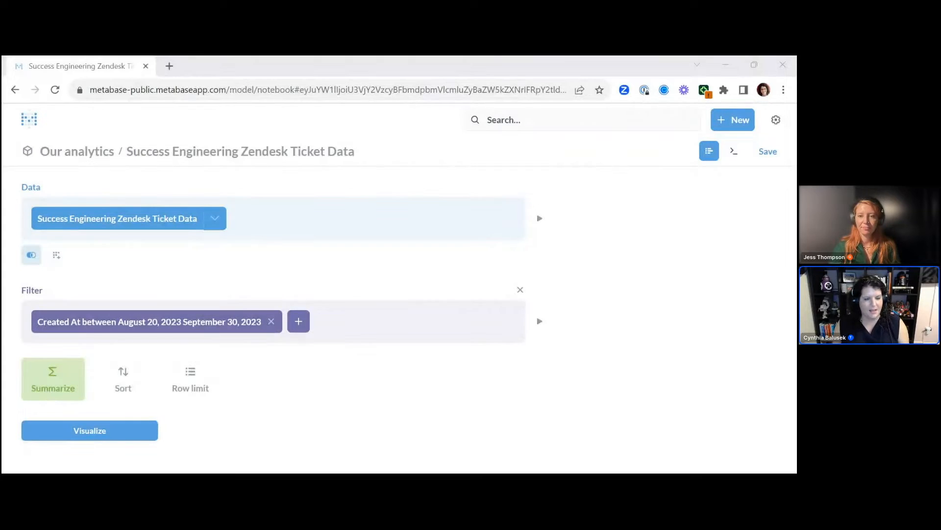
- Add a summary to the filtered ticket data using a custom expression with the formula Count / 6
left_click(52, 388)
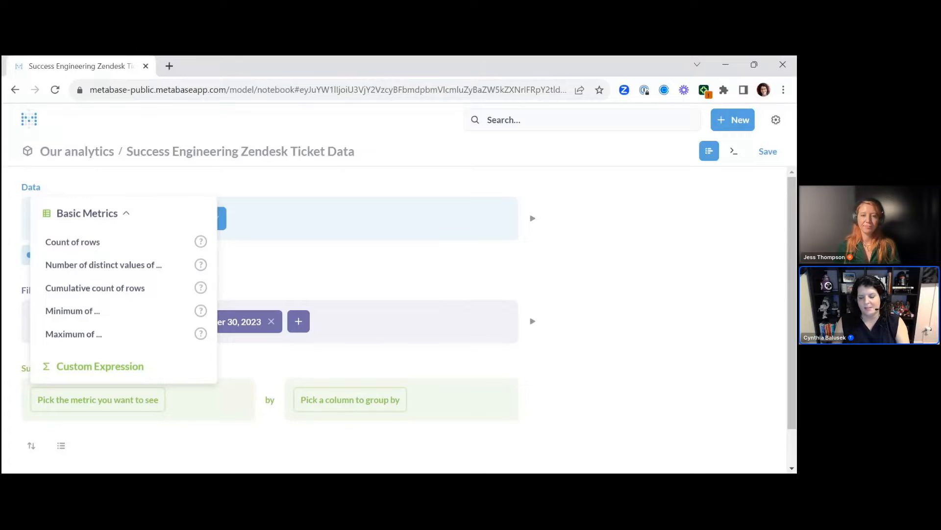
left_click(115, 371)
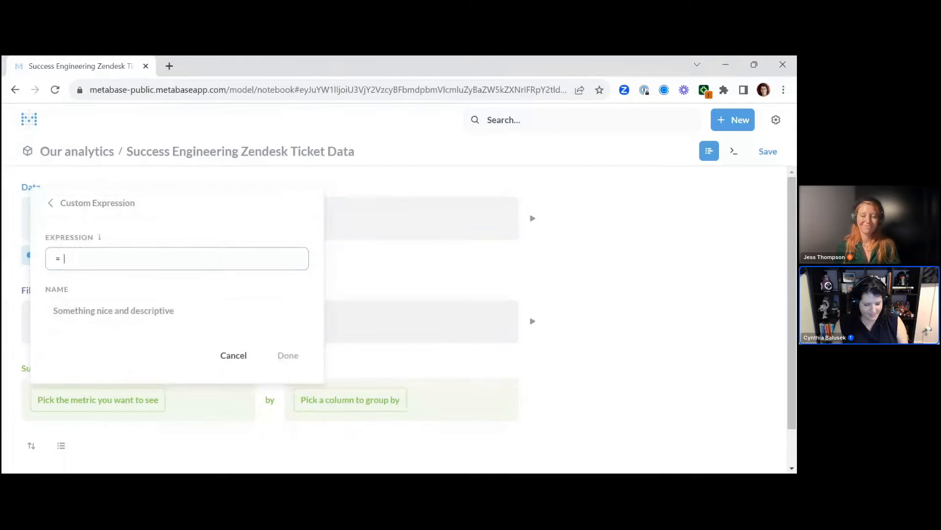
type("av")
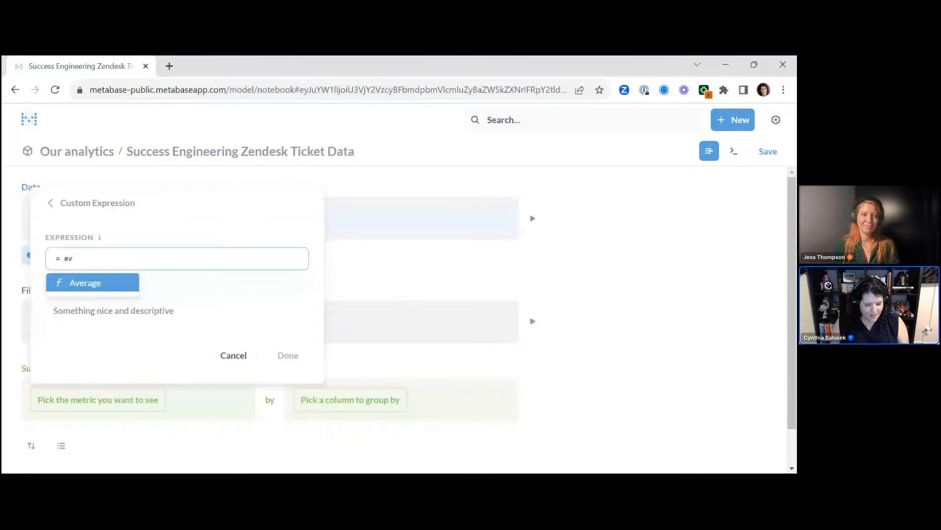
key("BackSpace")
key("BackSpace")
type("count /")
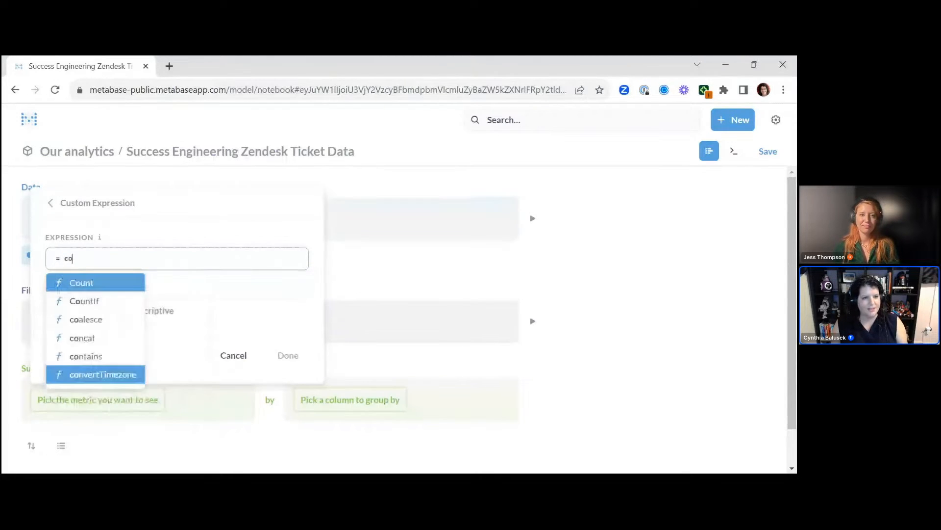
key("BackSpace")
key("BackSpace")
key("BackSpace")
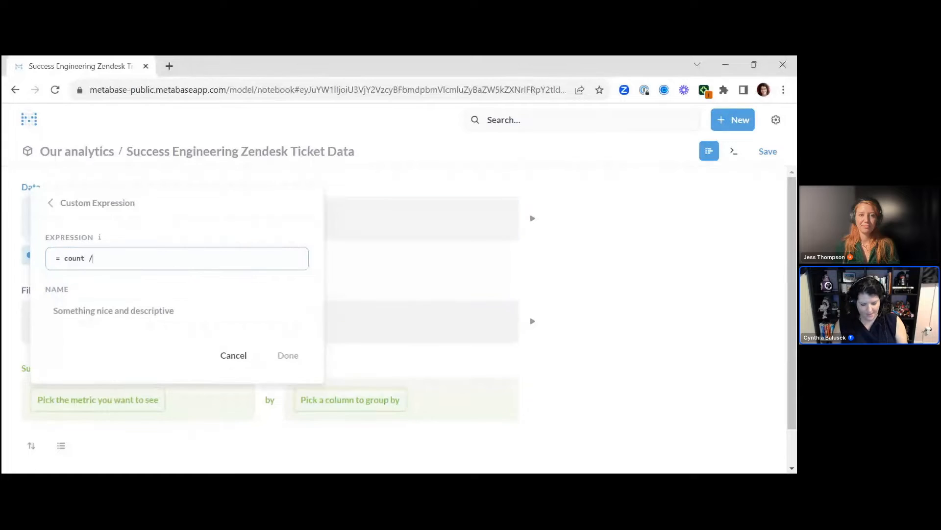
key("Return")
type("/ 6")
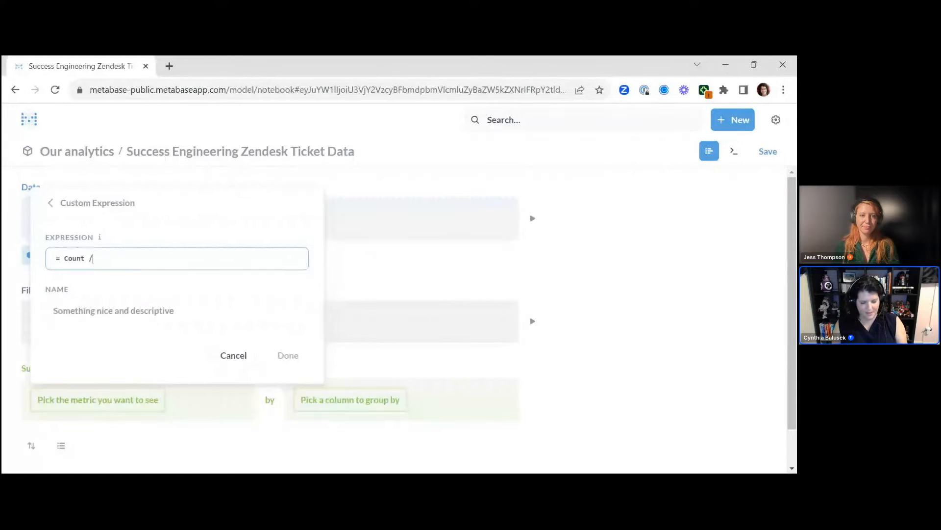
- Name the custom expression "Average tickets per week" and add it as the summary metric
key("Tab")
type("Ave")
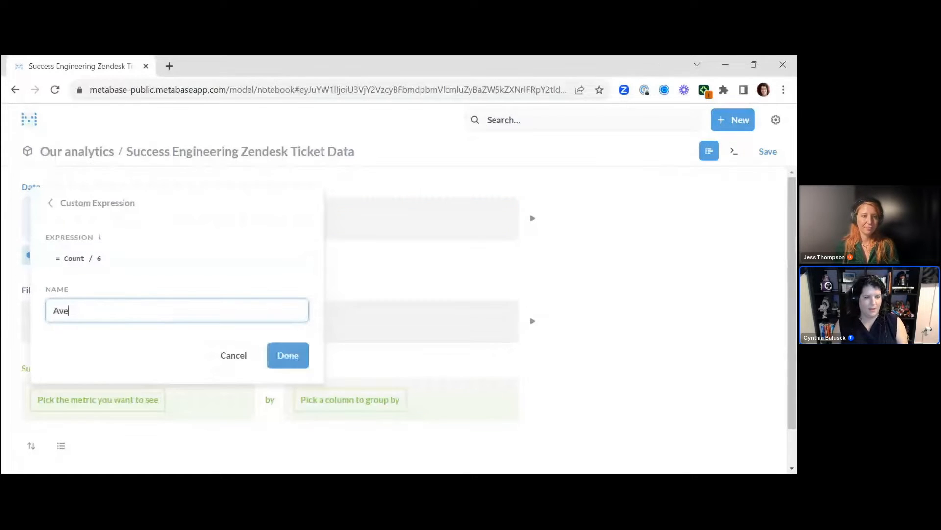
type("rage tickets per week")
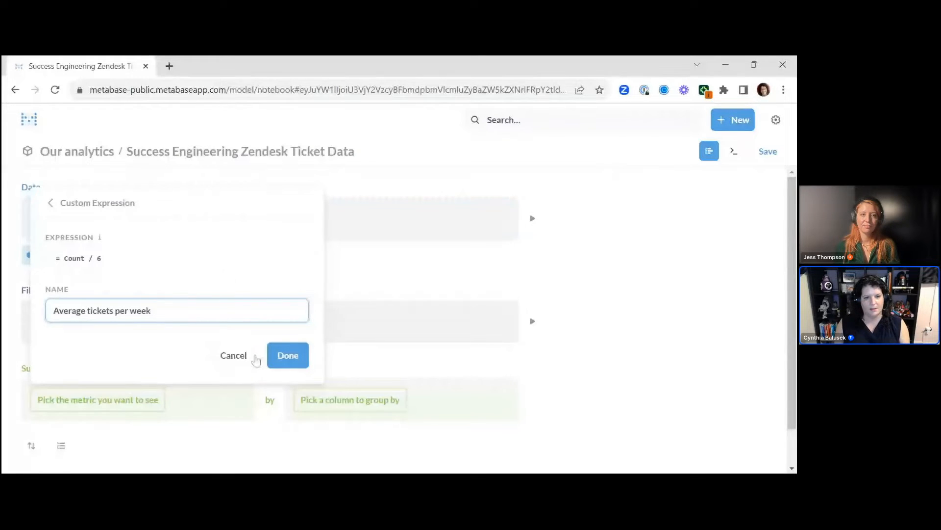
left_click(287, 354)
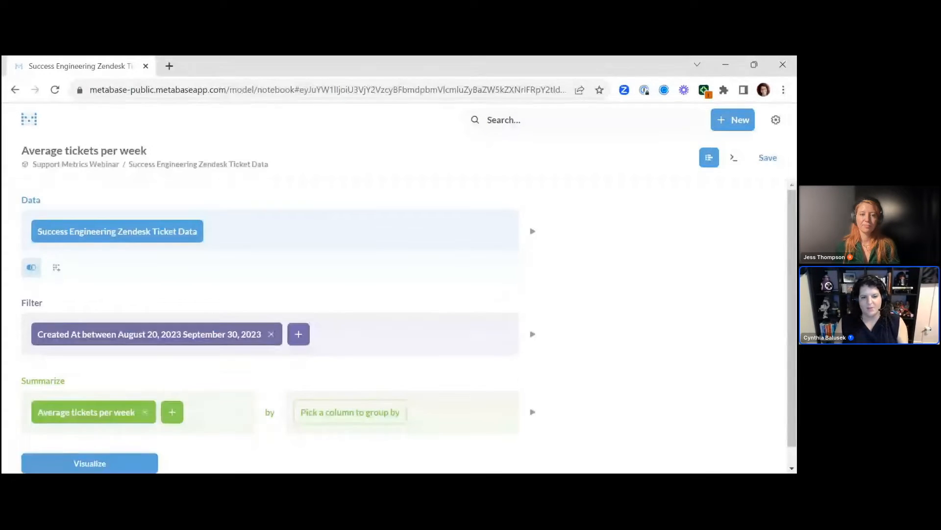
- Visualize the result and save it as "Average tickets per week" in the Support Metrics Webinar collection, without adding it to a dashboard
left_click(109, 464)
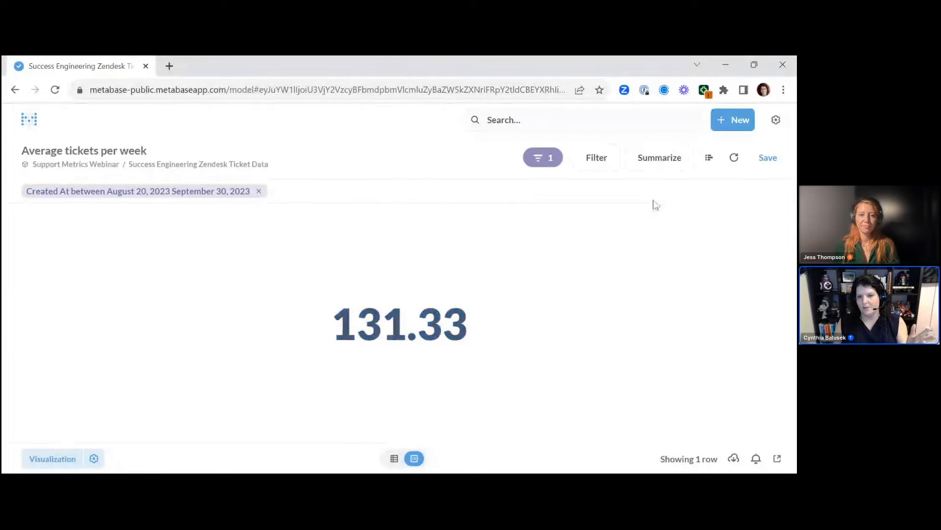
left_click(765, 161)
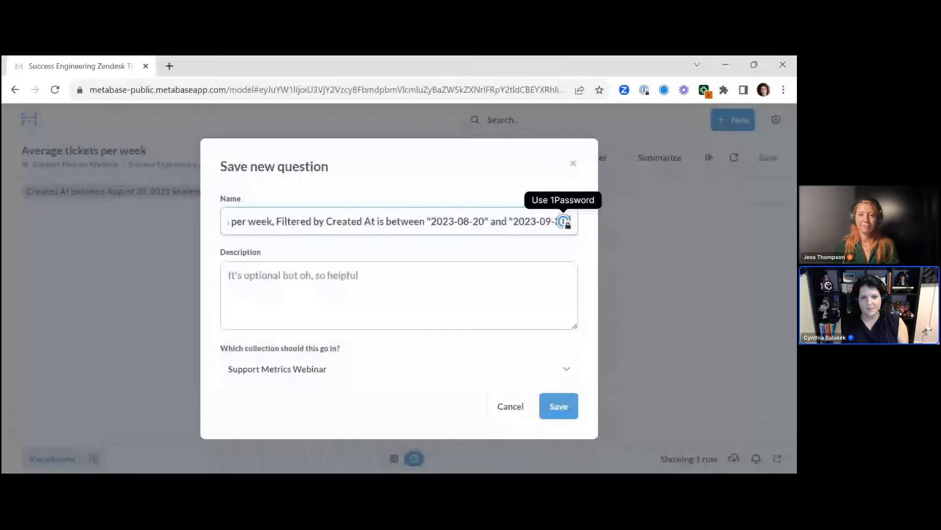
key("ctrl+a")
type("Average")
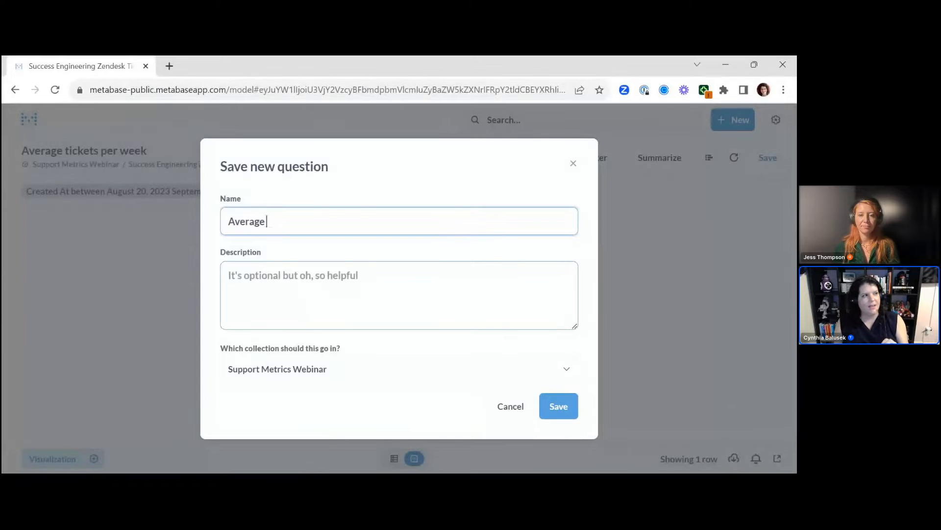
type(" ticket w")
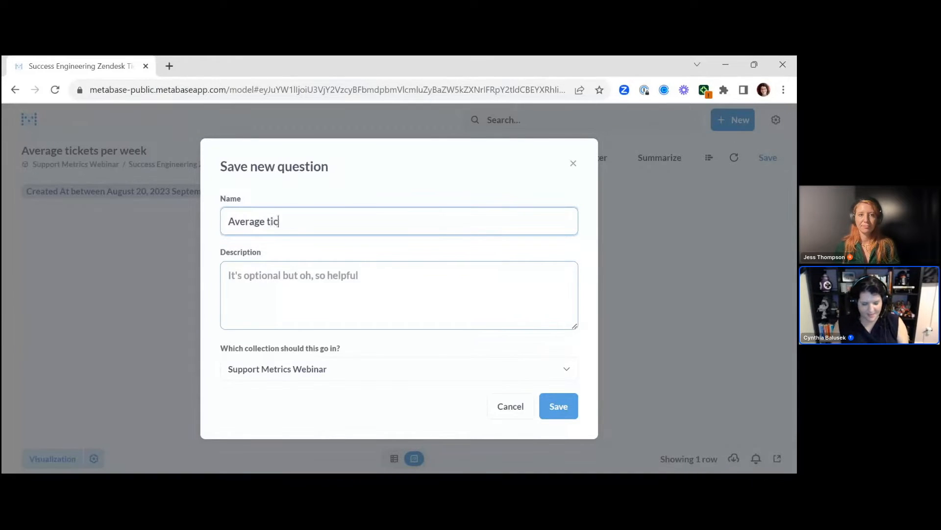
key("BackSpace")
type("s per week")
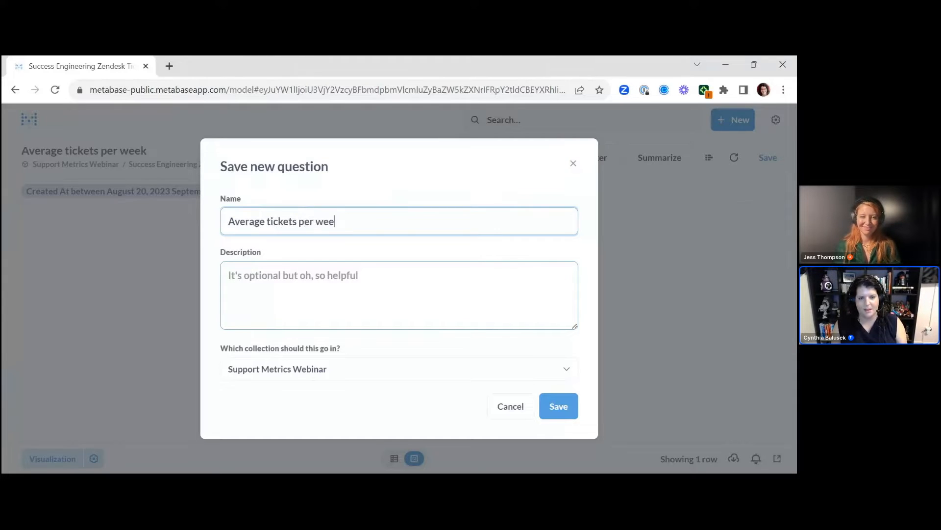
key("Return")
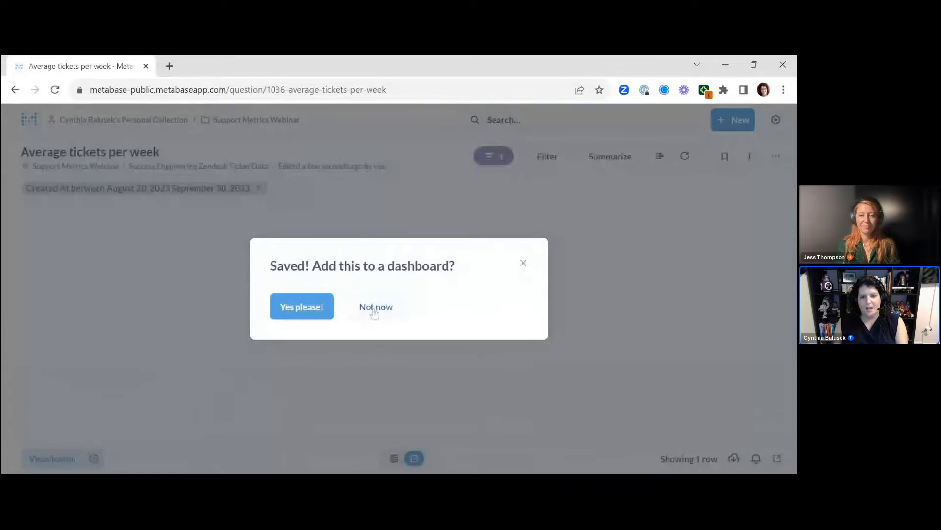
left_click(374, 308)
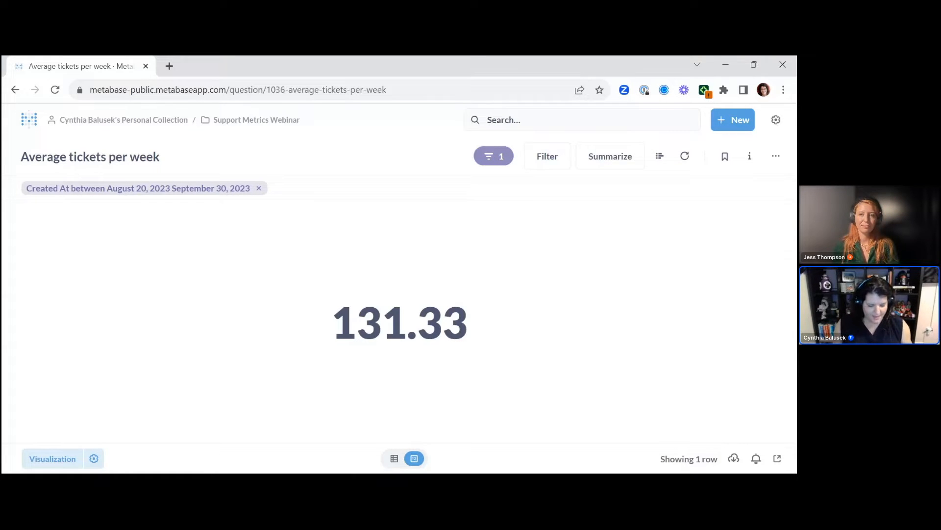
- Open the Success Engineering Zendesk Ticket Data model from the Support Metrics Webinar collection
left_click(247, 121)
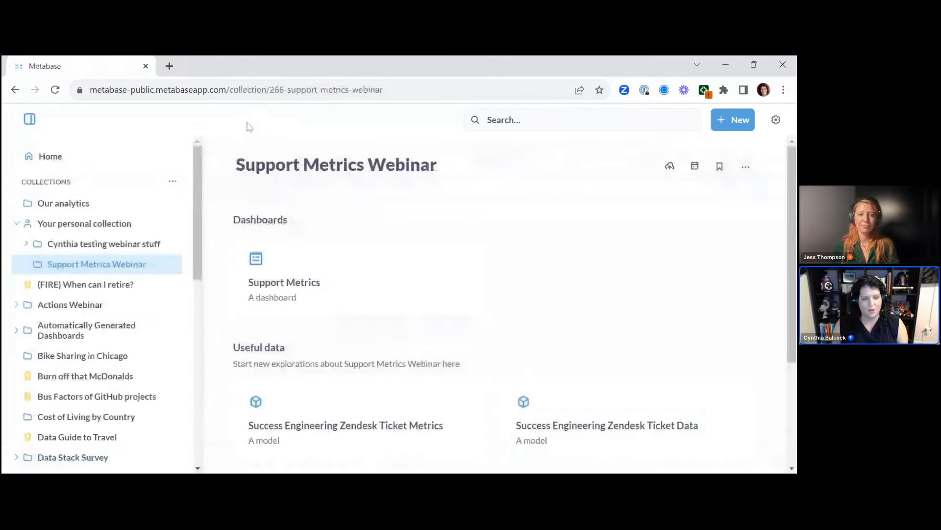
left_click(604, 401)
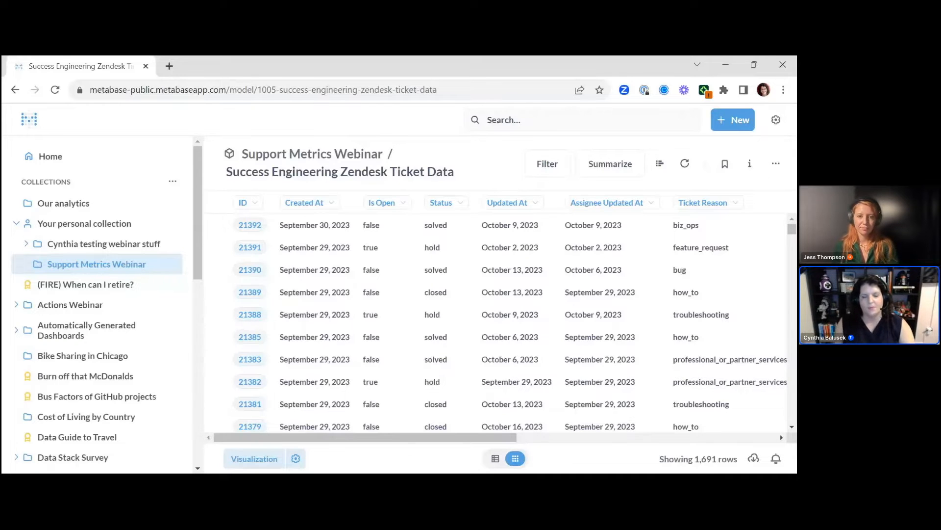
scroll(382, 253, "down", 4)
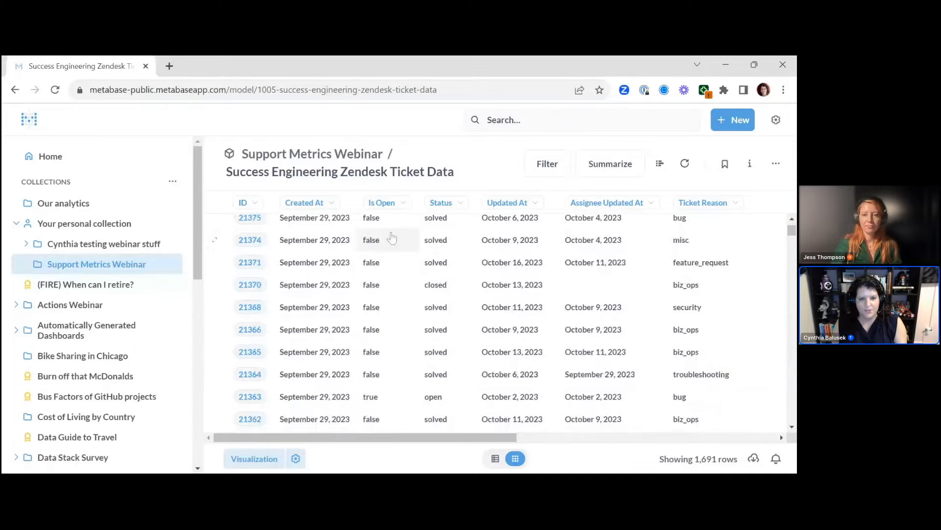
scroll(393, 239, "up", 4)
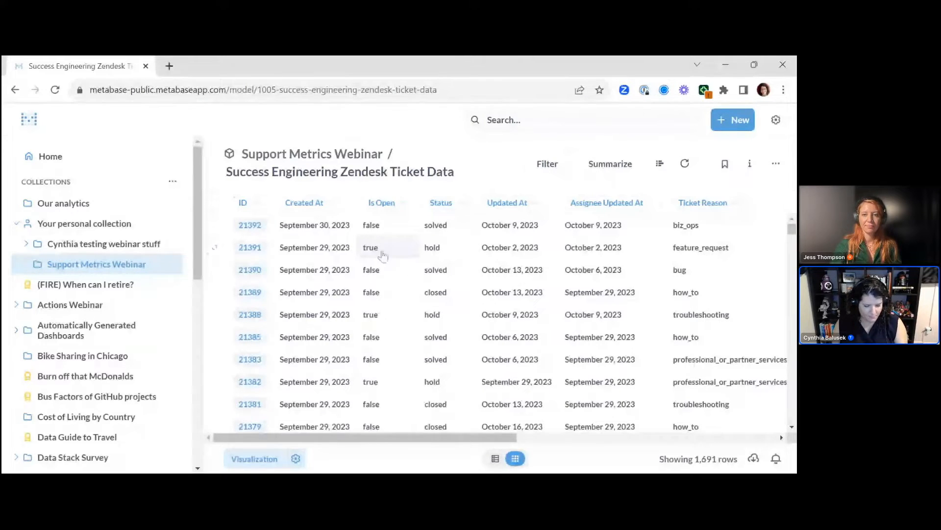
- Filter the ticket data to rows where Is Open is true and Status is not hold
left_click(393, 255)
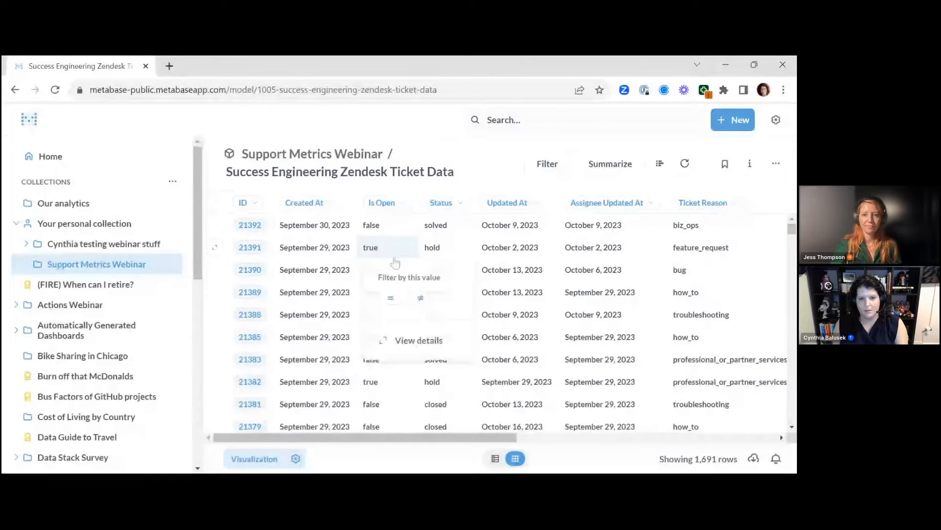
left_click(391, 298)
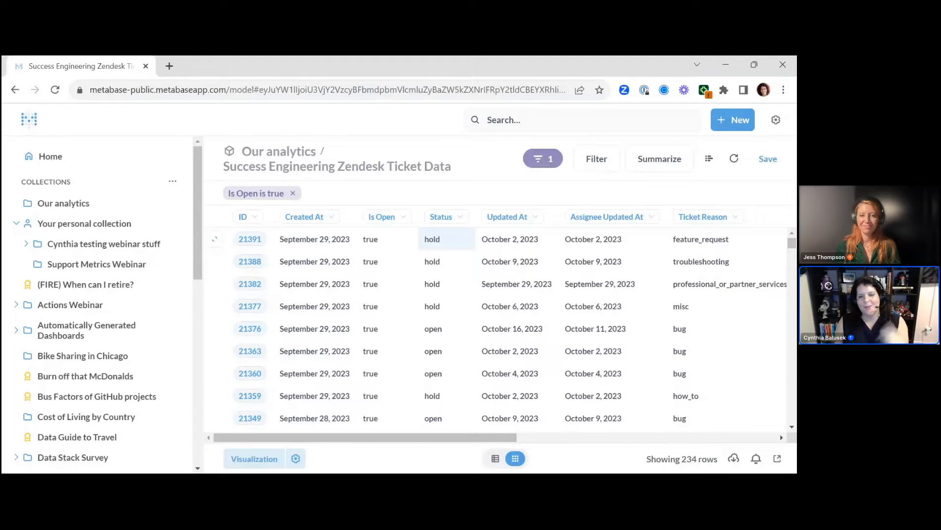
left_click(441, 245)
left_click(461, 320)
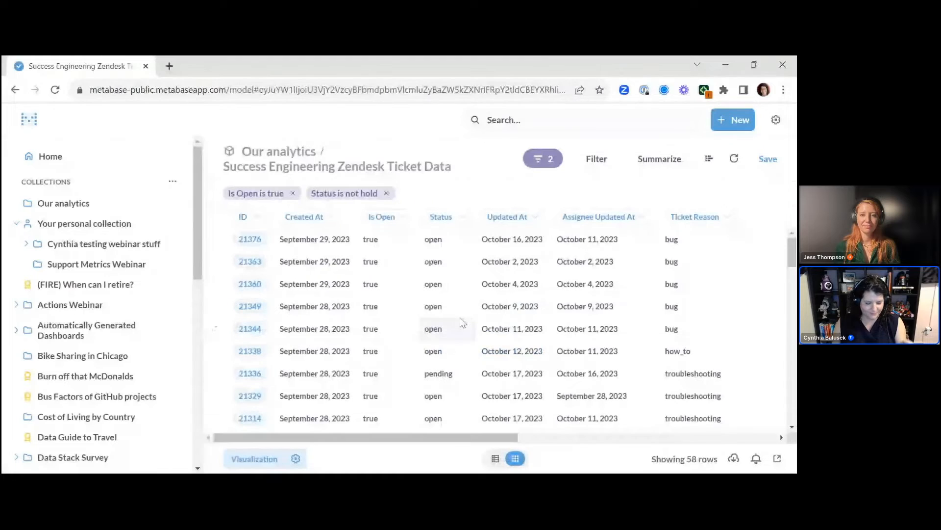
- Summarize the filtered tickets by count and display the result as a gauge
left_click(662, 167)
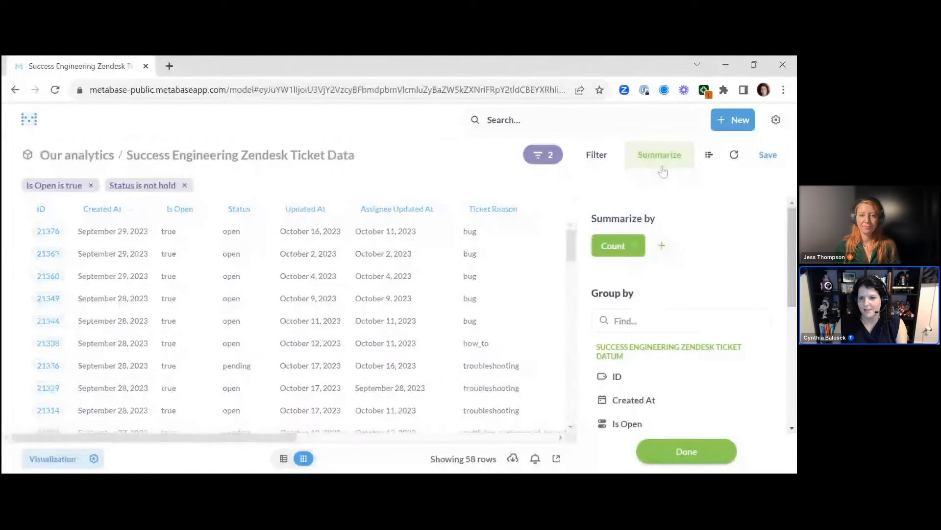
left_click(661, 453)
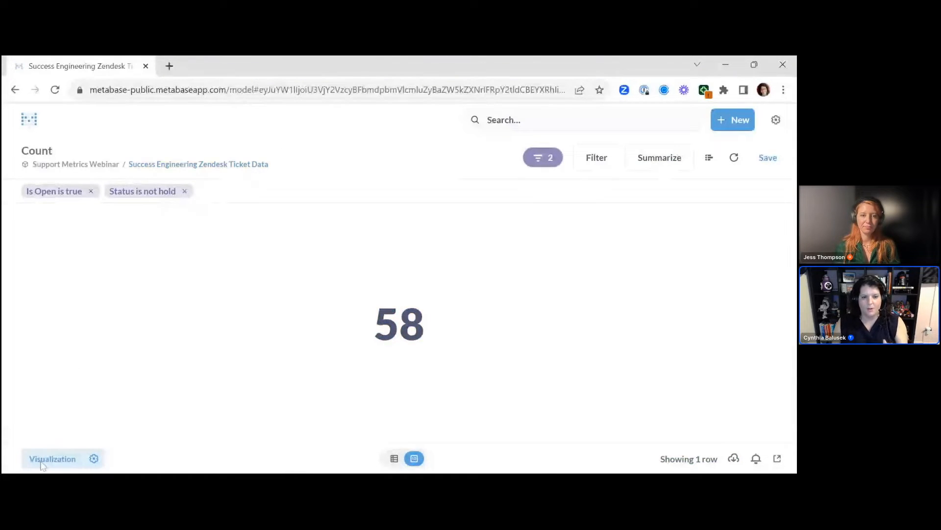
left_click(61, 457)
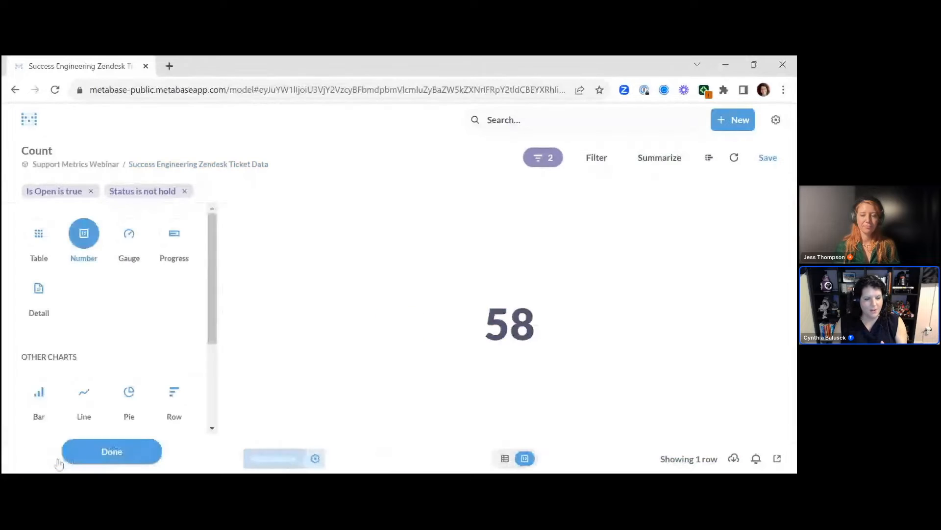
left_click(123, 232)
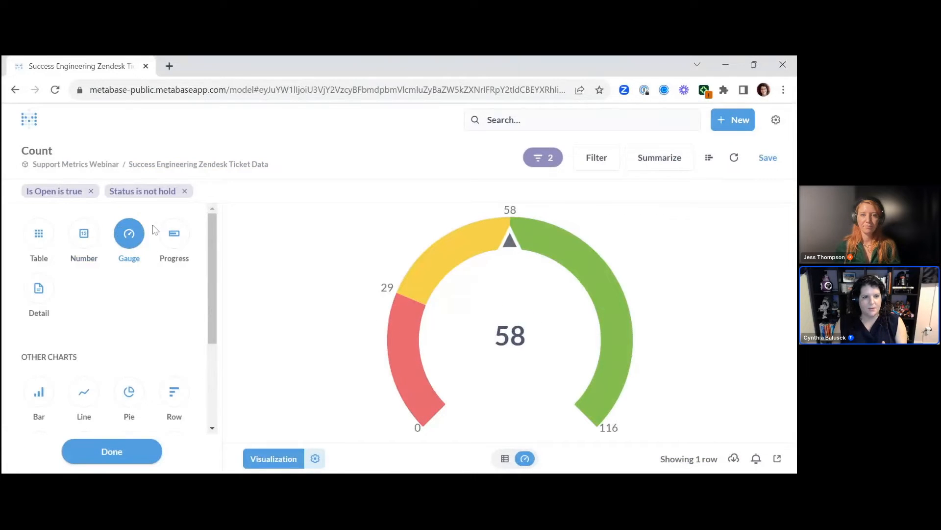
- Color the first gauge range dark green and set its maximum to 131
left_click(144, 224)
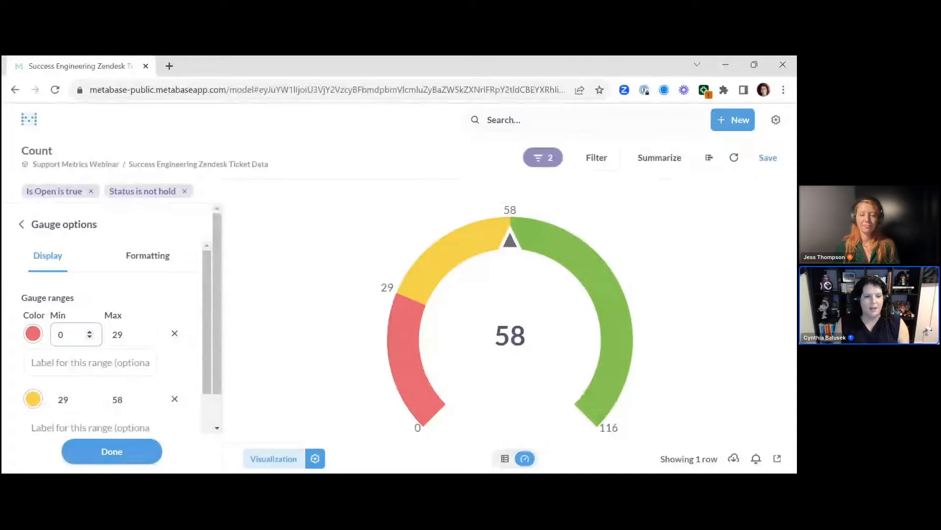
left_click(33, 333)
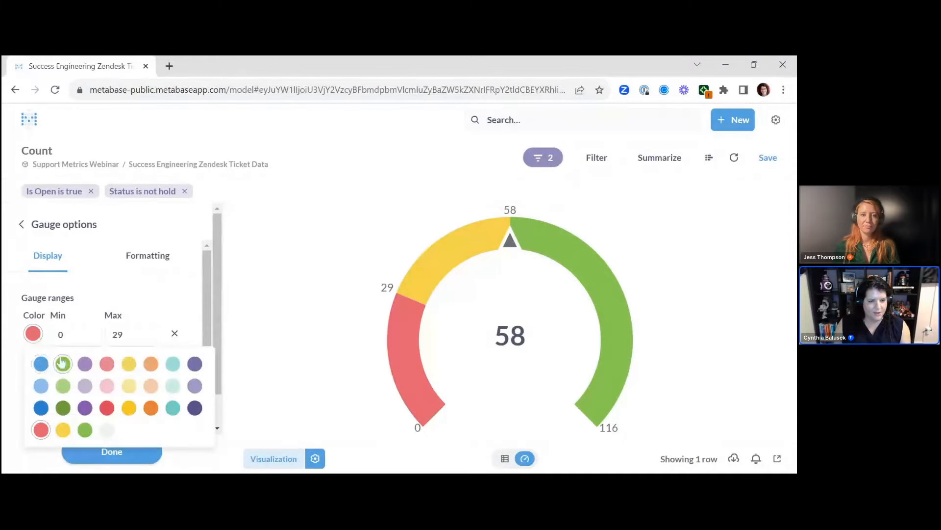
left_click(63, 407)
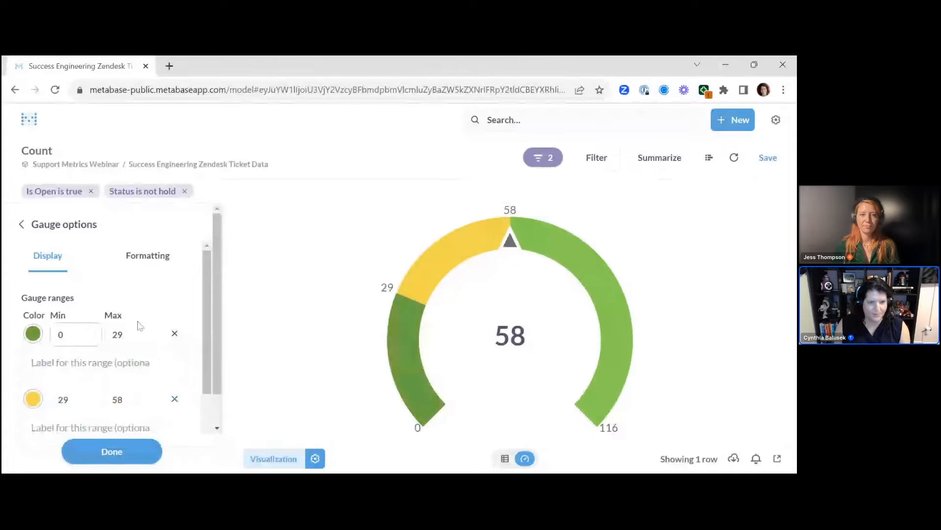
scroll(138, 319, "down", 1)
left_click(123, 287)
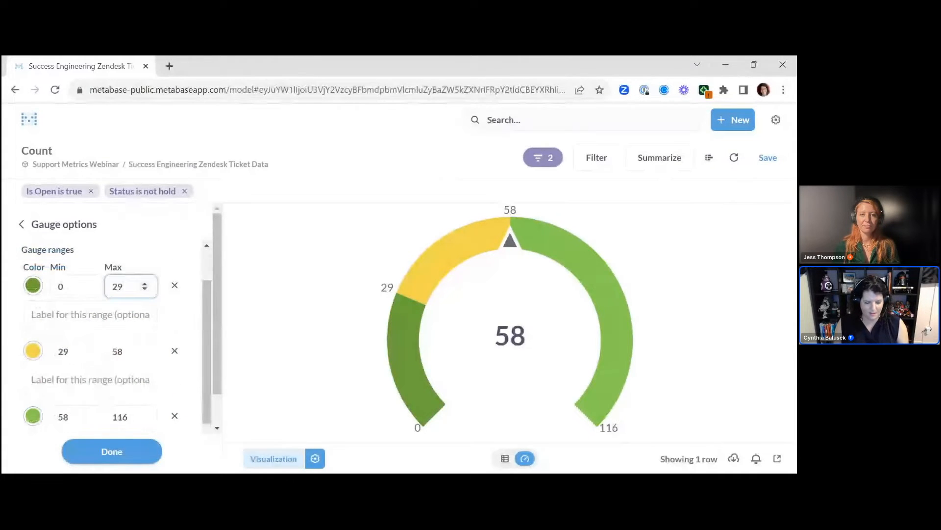
key("BackSpace")
key("BackSpace")
type("131")
- Set the yellow gauge range to a minimum of 131 and a maximum of 262
left_click(72, 350)
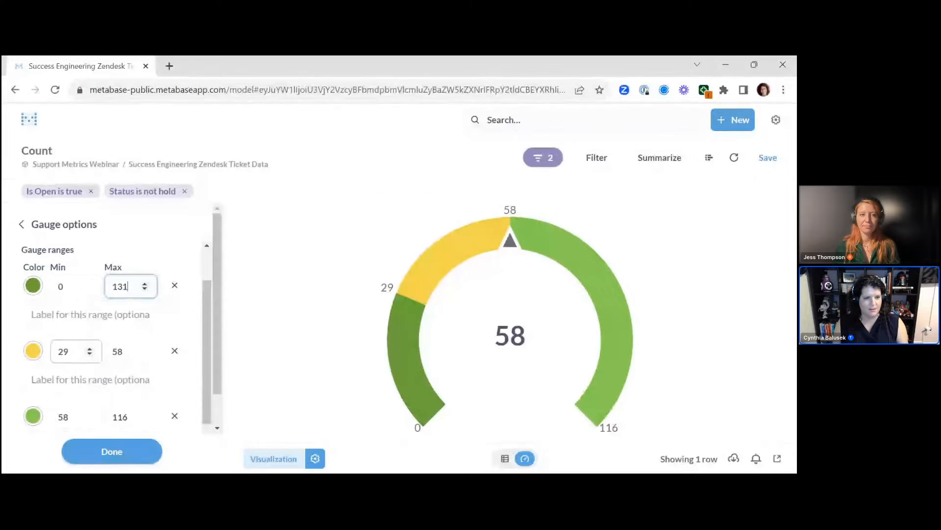
key("BackSpace")
key("BackSpace")
type("131")
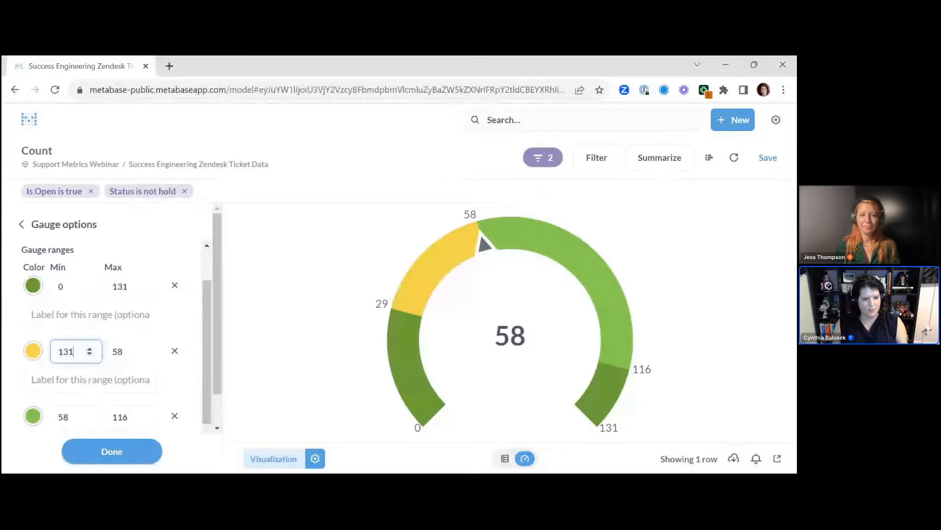
key("Tab")
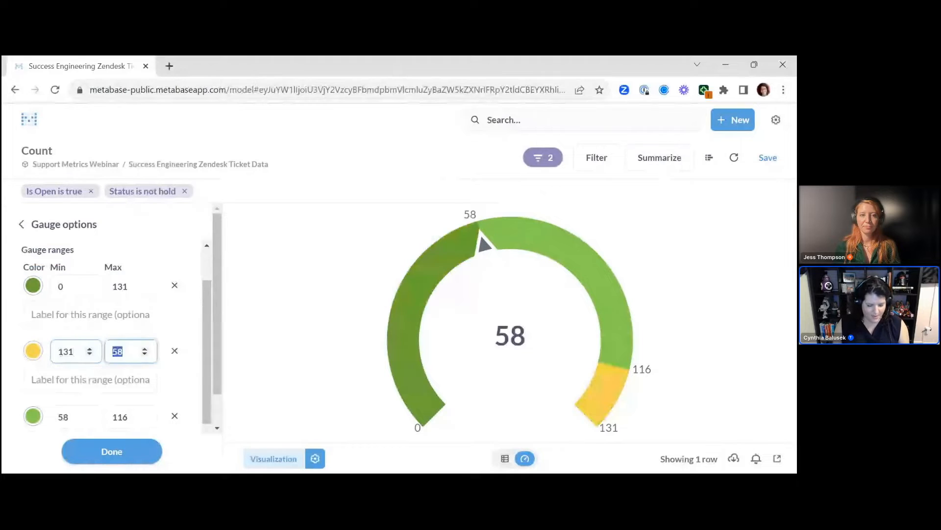
type("262")
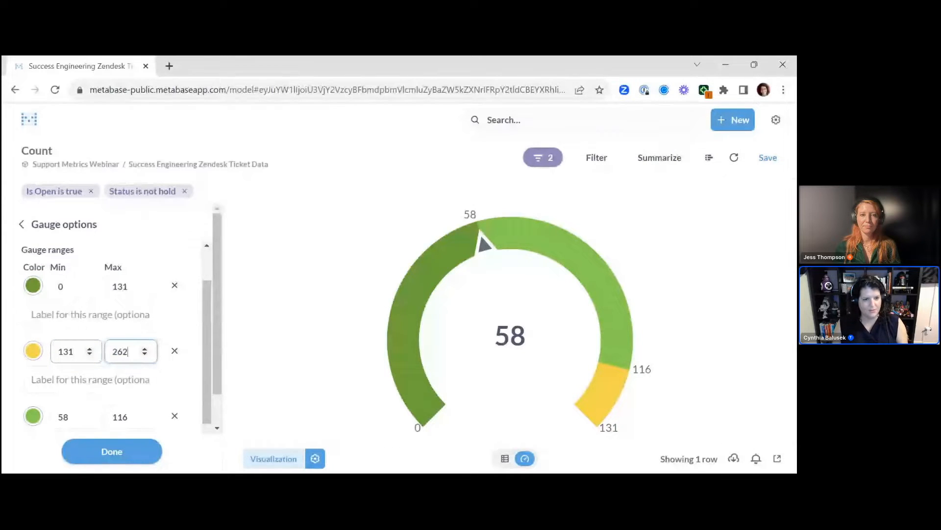
- Set the third gauge range to a minimum of 262 and a maximum of 393
key("Tab")
key("Tab")
type("262")
key("Tab")
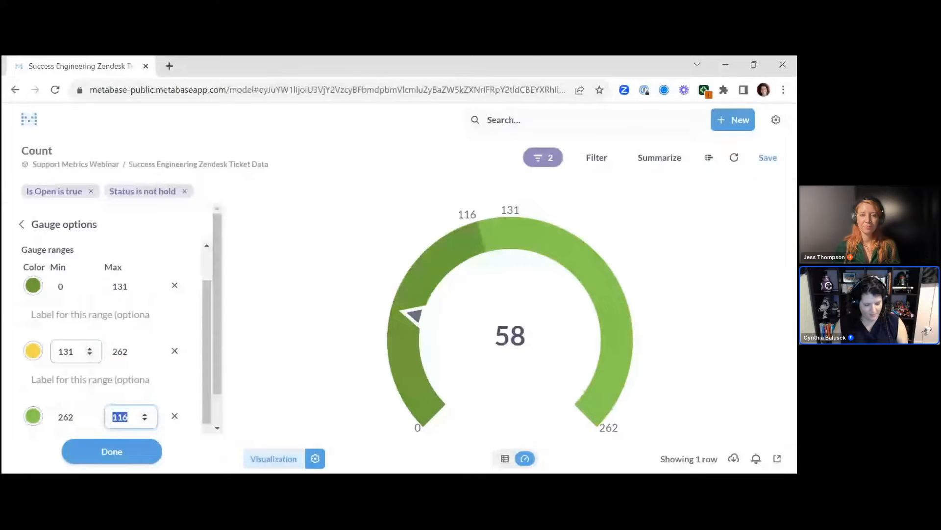
type("393")
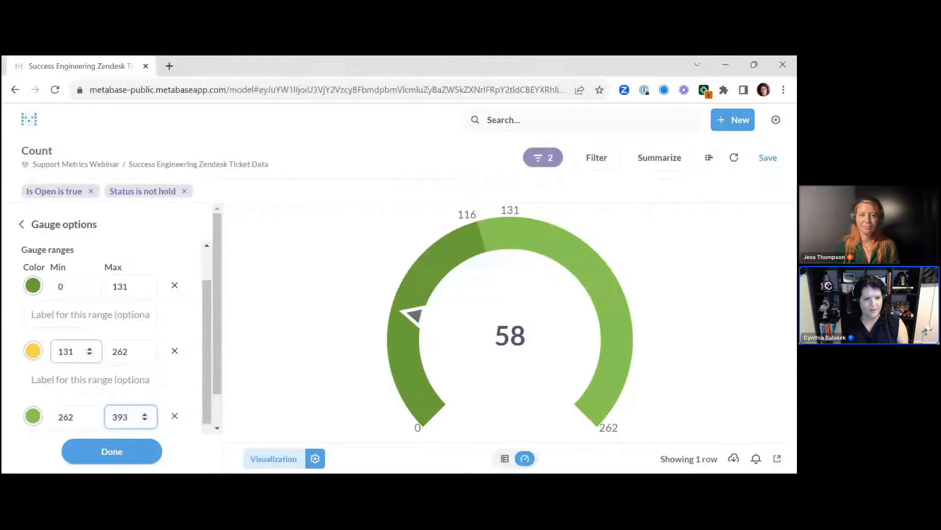
- Recolor the third gauge range light red and finish the gauge settings
left_click(33, 416)
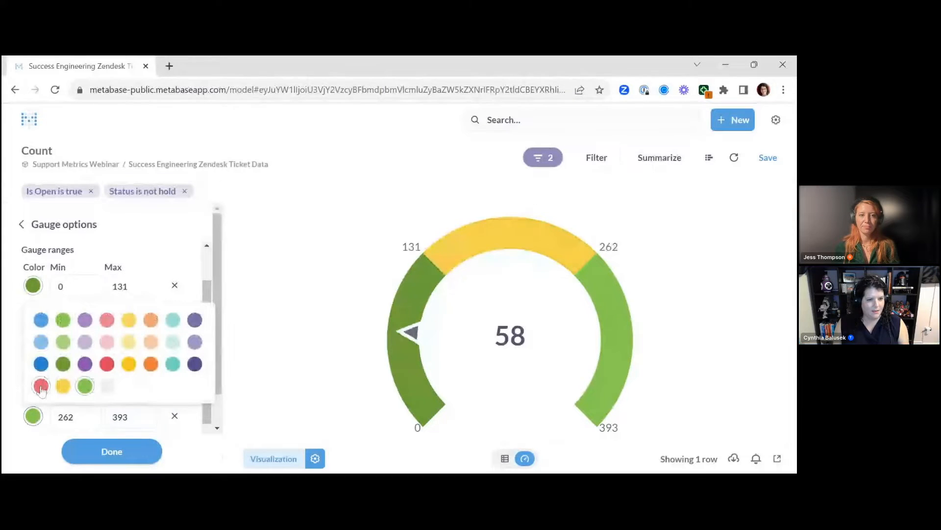
left_click(107, 364)
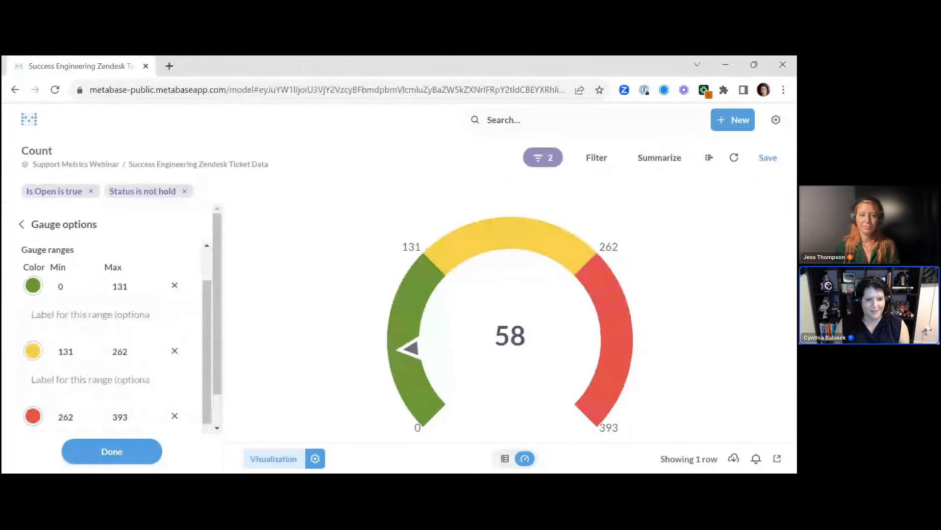
left_click(33, 416)
left_click(106, 319)
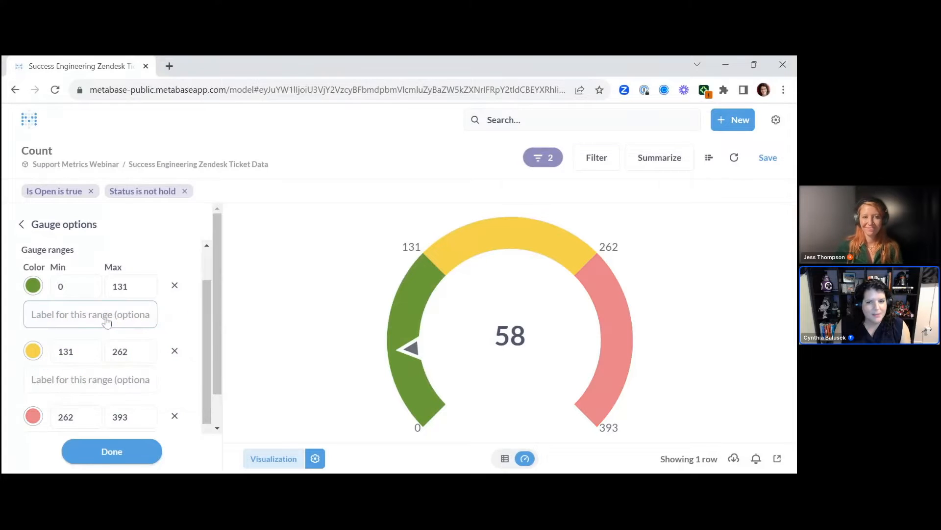
left_click(109, 453)
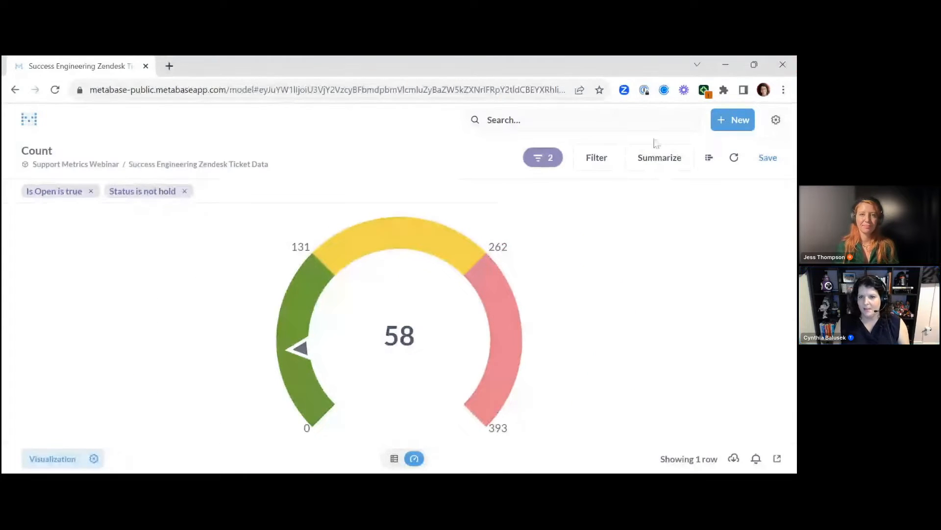
- Save the gauge question as "Backlog" in the Support Metrics Webinar collection and add it to the Support Metrics dashboard
left_click(768, 157)
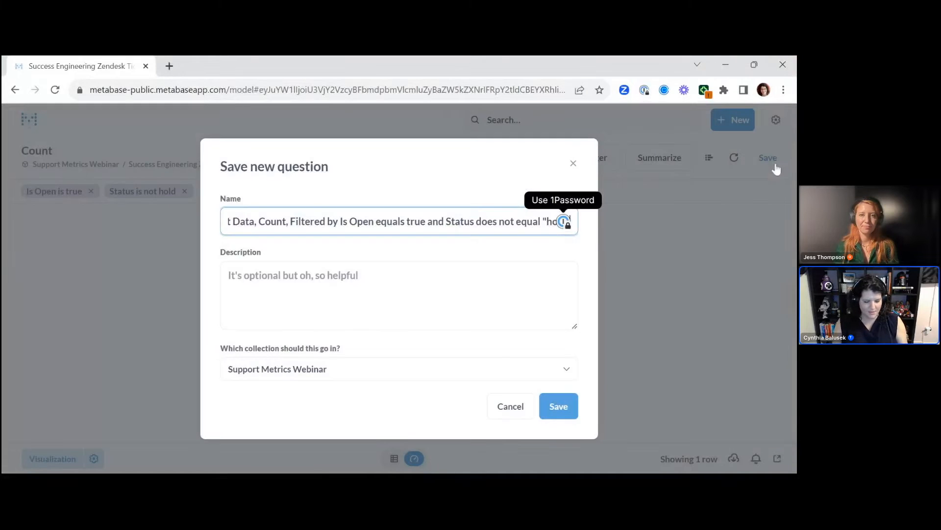
key("shift+Home")
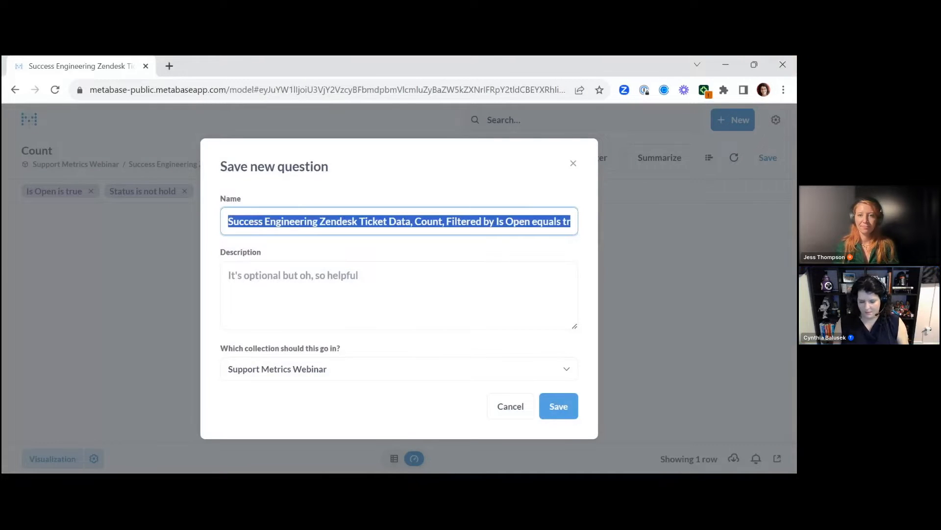
type("Backlog")
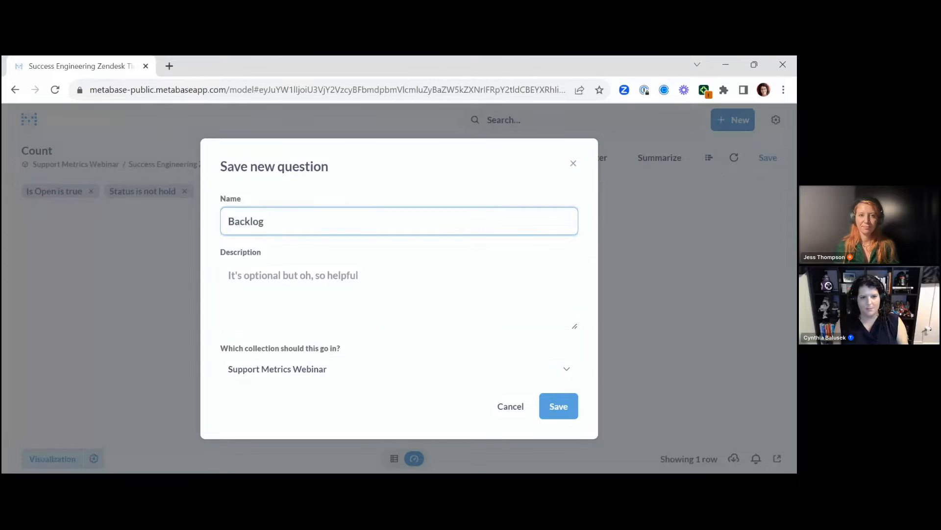
left_click(558, 410)
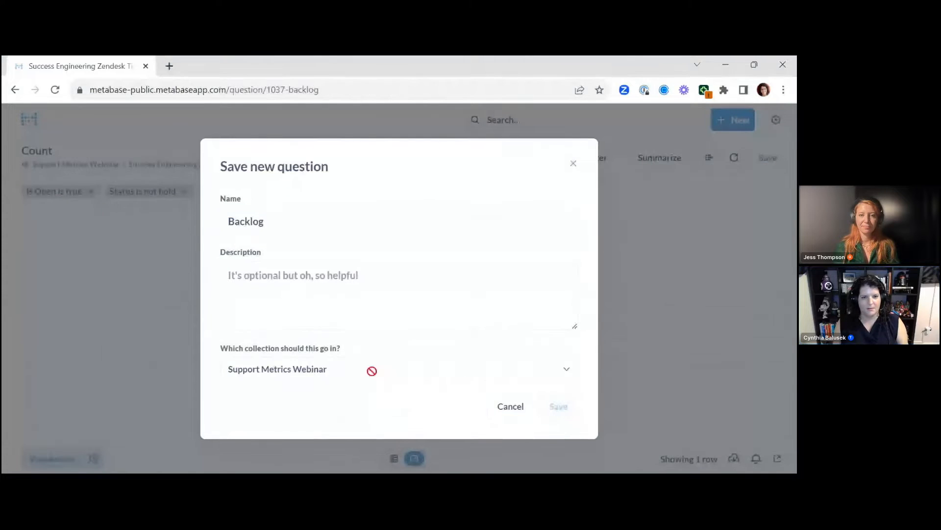
left_click(287, 305)
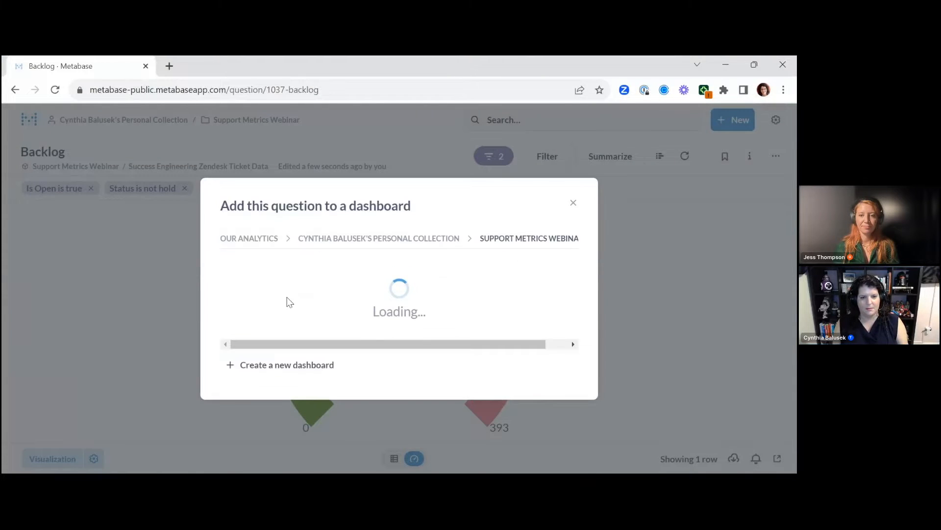
left_click(289, 302)
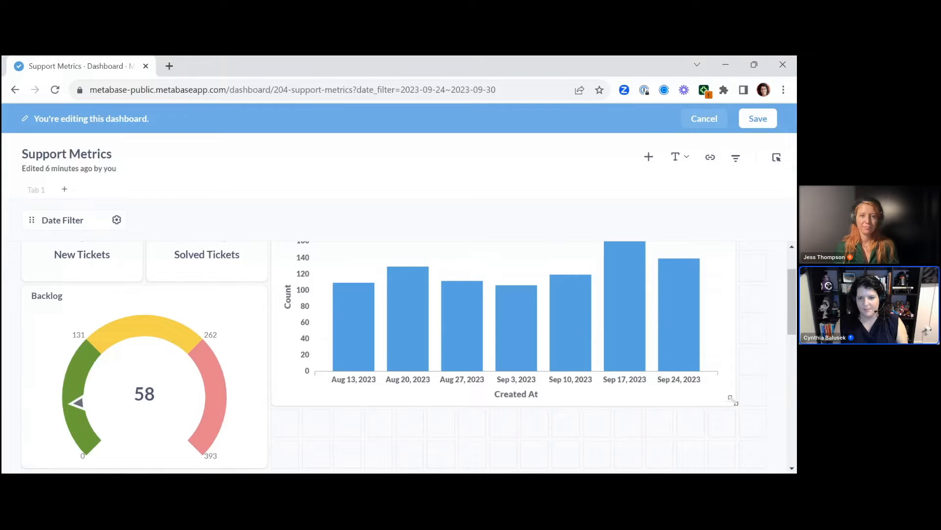
- Extend the "New tickets by week" card downward until its lower edge lines up with the Backlog gauge card
left_click_drag(731, 400, 730, 446)
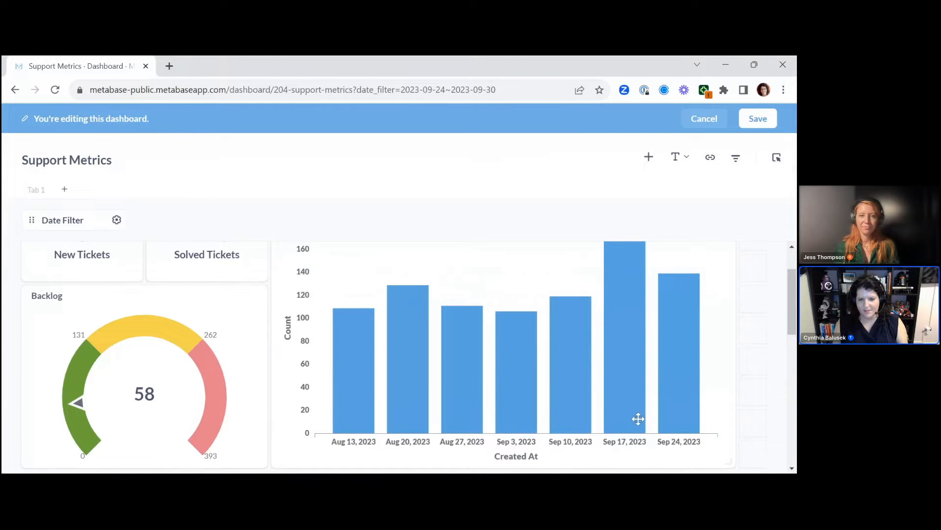
scroll(638, 418, "up", 1)
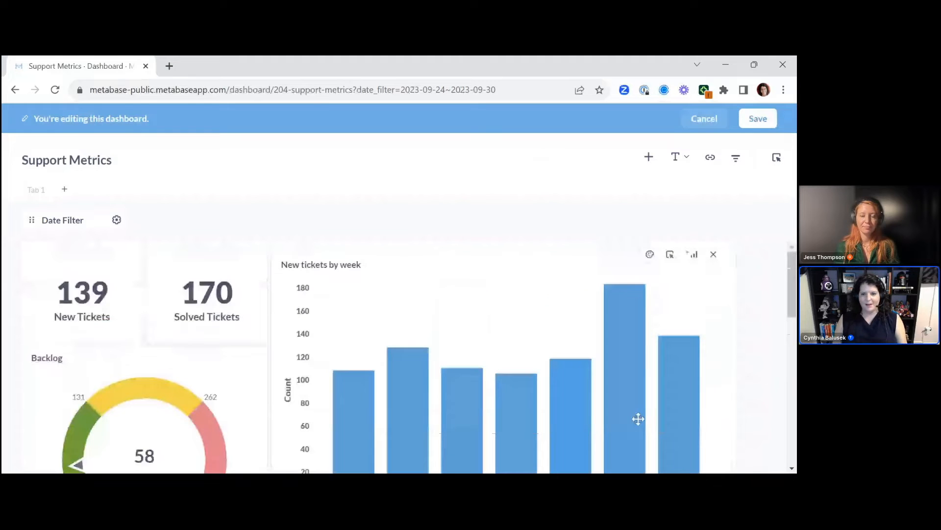
scroll(639, 418, "down", 4)
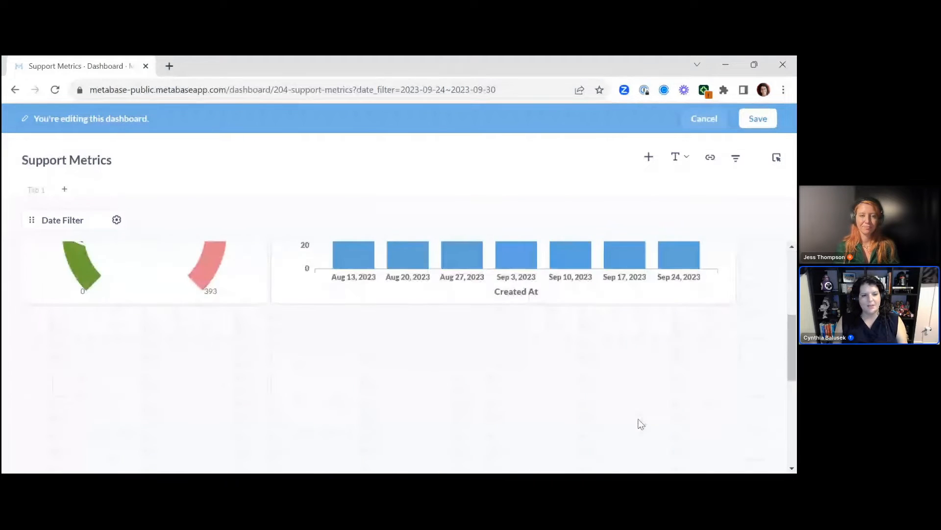
scroll(639, 420, "up", 4)
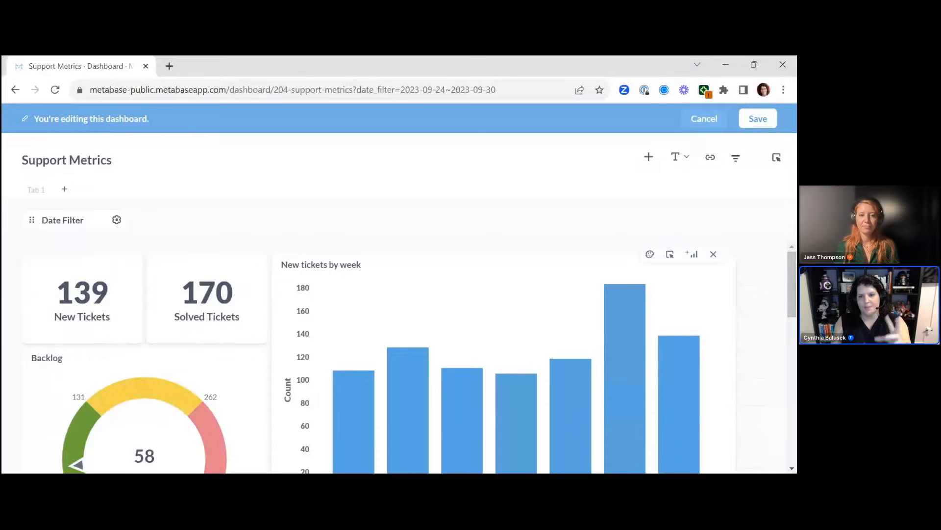
- Add a "Volume" heading to the dashboard and place it above the ticket count cards and weekly chart
left_click(689, 166)
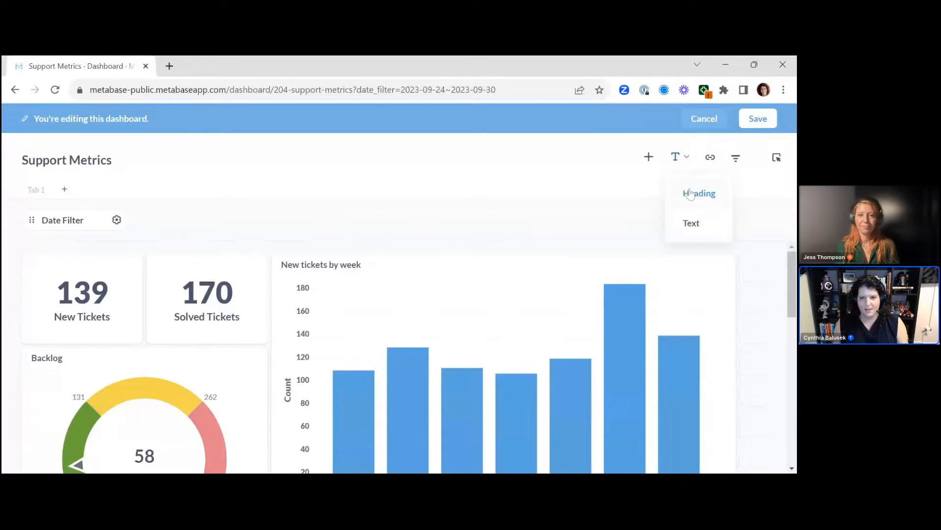
left_click(691, 193)
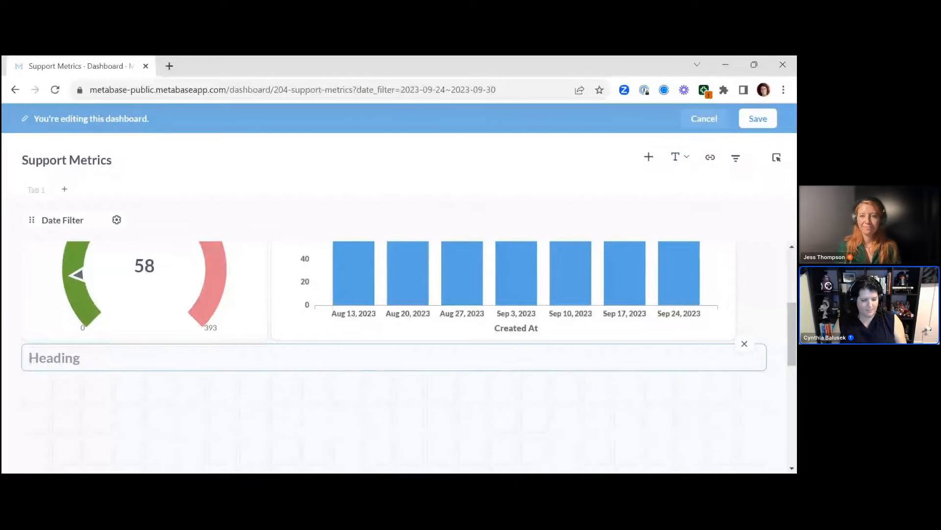
type("Volume")
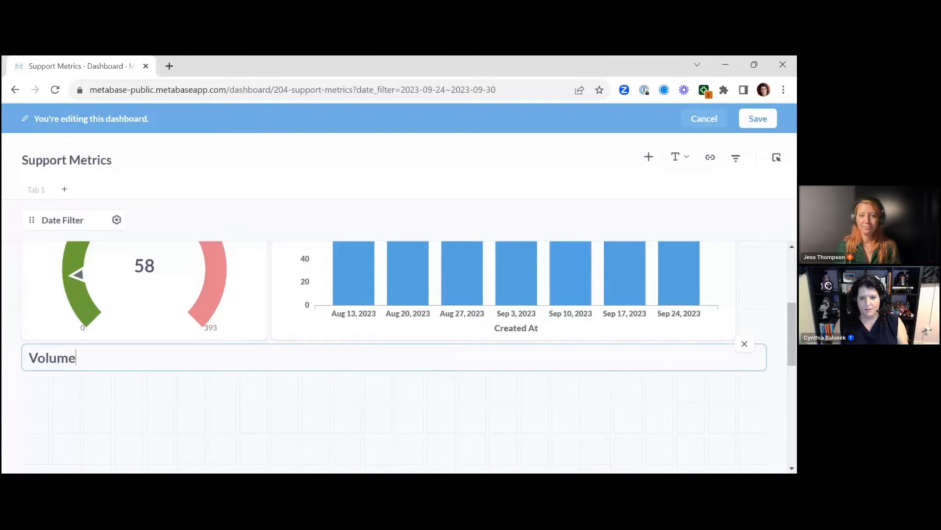
left_click_drag(613, 362, 598, 285)
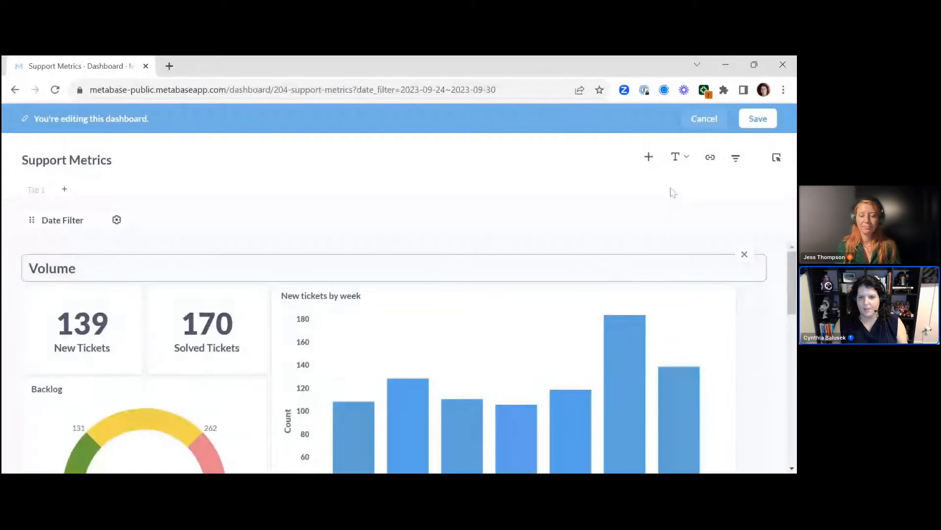
- Add a "Responsiveness" heading below the Backlog gauge and weekly chart, and save the dashboard
left_click(674, 156)
left_click(686, 192)
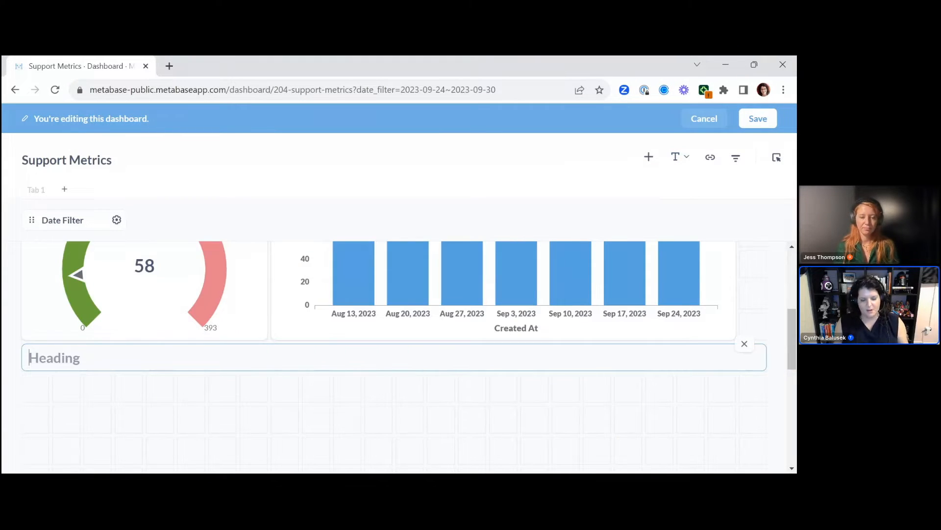
type("Repso")
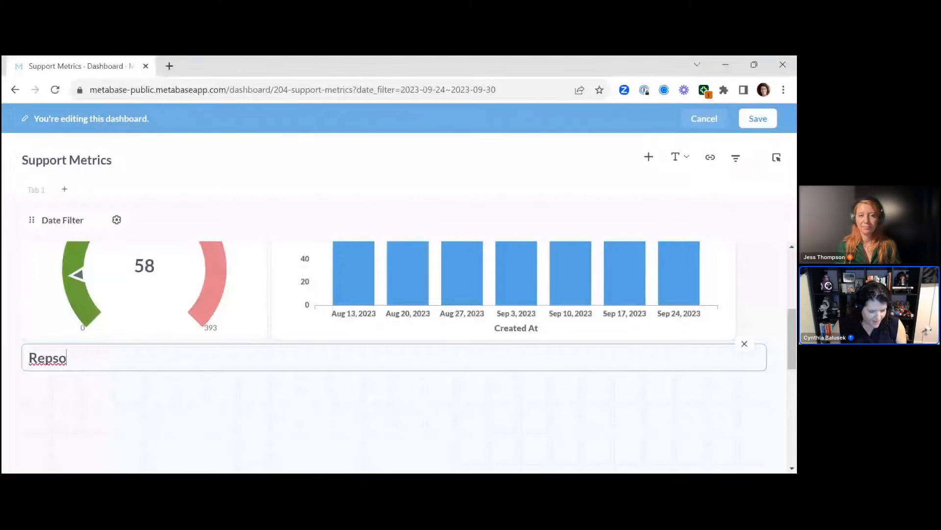
type("nsiv")
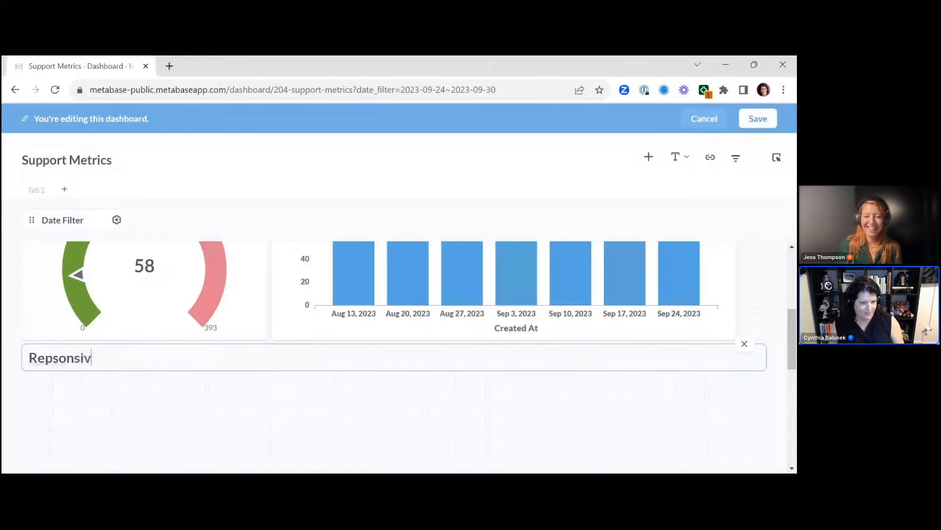
type("eness")
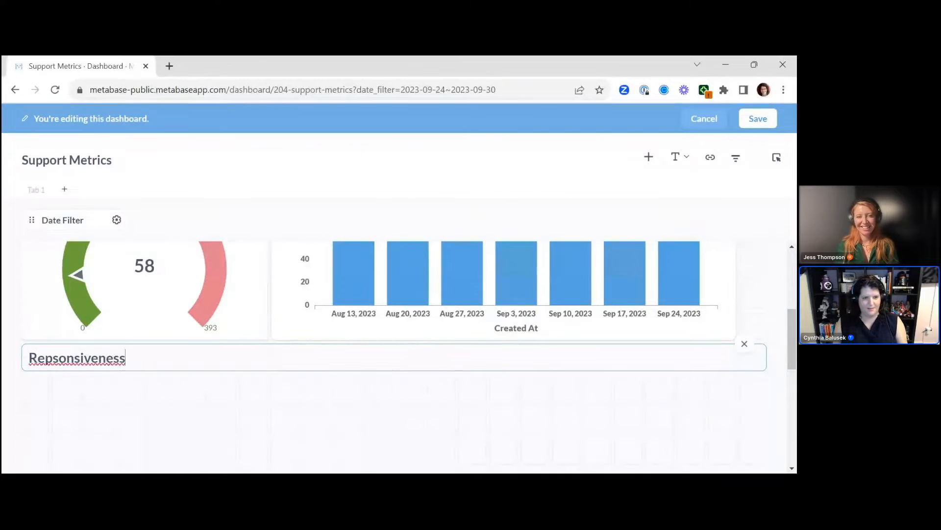
double_click(52, 370)
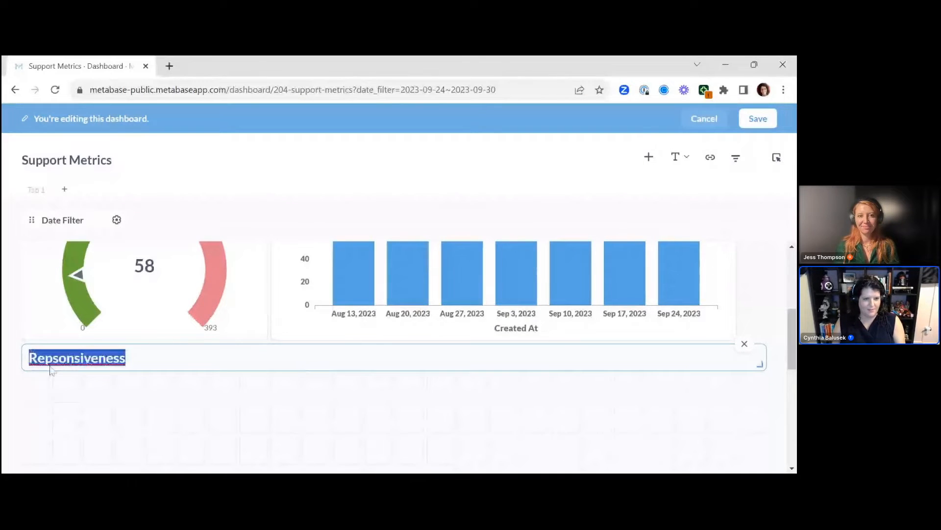
type("Responsiveness")
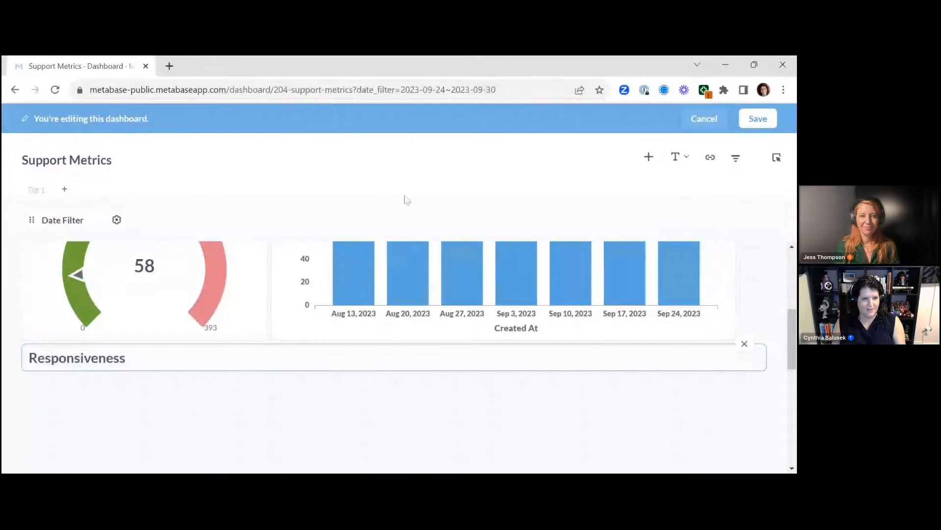
left_click(488, 392)
left_click(746, 118)
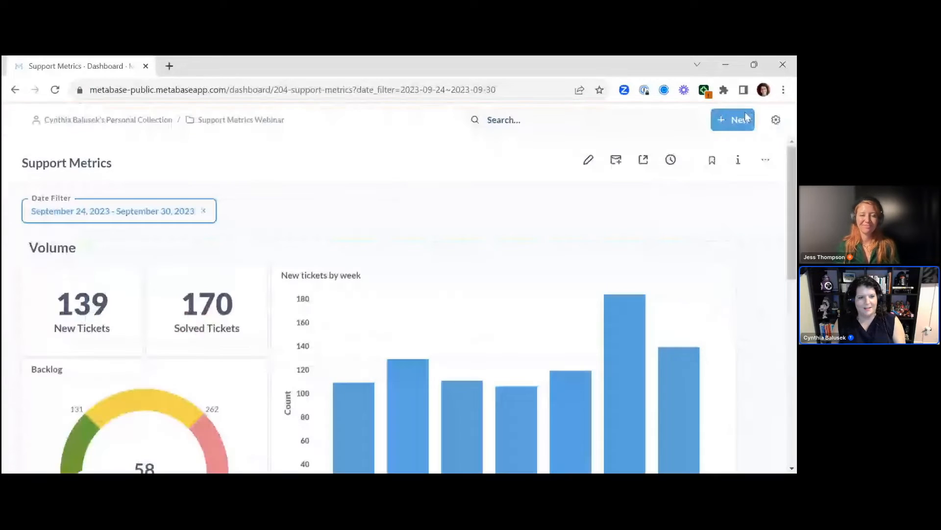
- Open the Success Engineering Zendesk Ticket Metrics model from the Support Metrics Webinar collection and hide the navigation sidebar
scroll(584, 296, "down", 2)
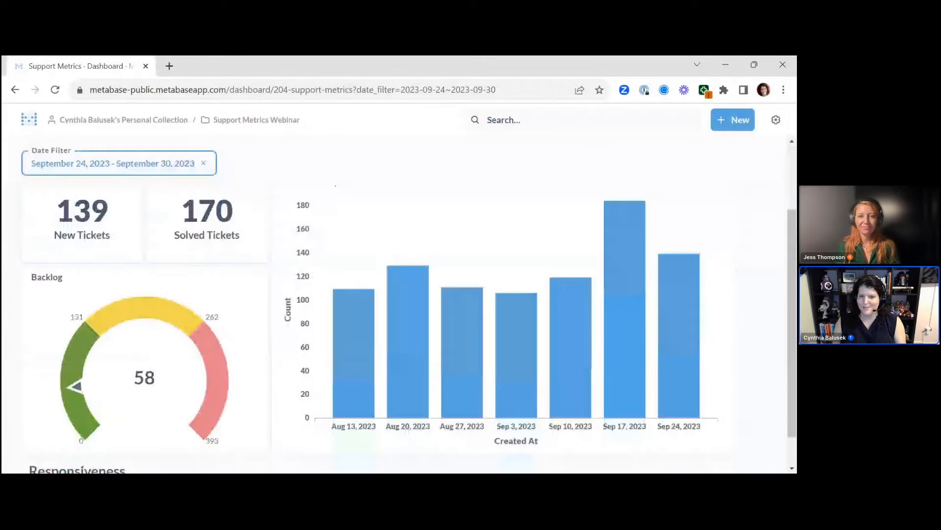
scroll(575, 302, "down", 1)
scroll(574, 302, "up", 3)
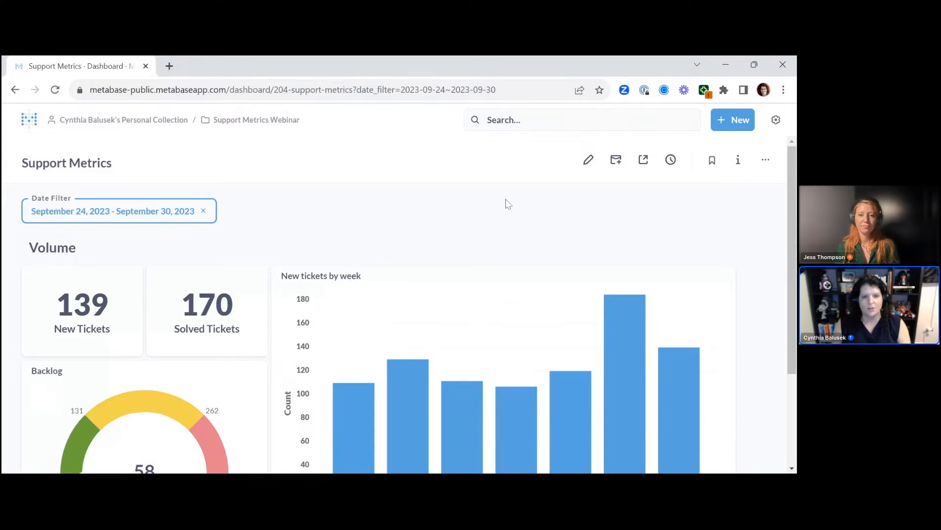
left_click(259, 120)
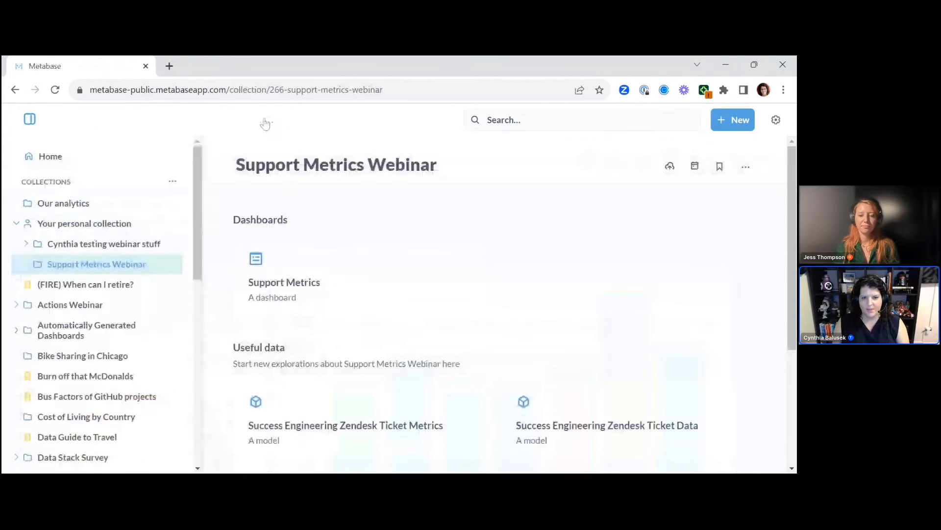
left_click(405, 410)
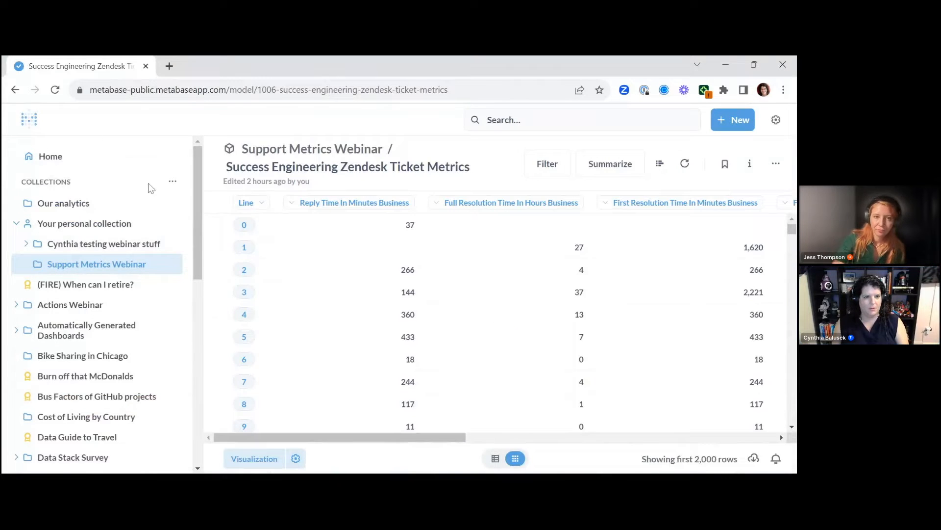
left_click(29, 119)
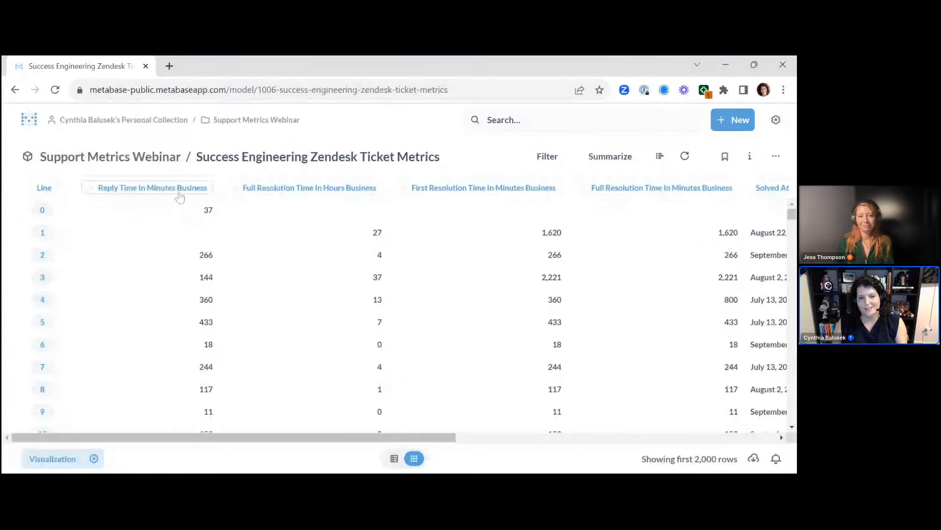
- Summarize the ticket metrics model by the average of Reply Time In Minutes Business
mouse_move(180, 197)
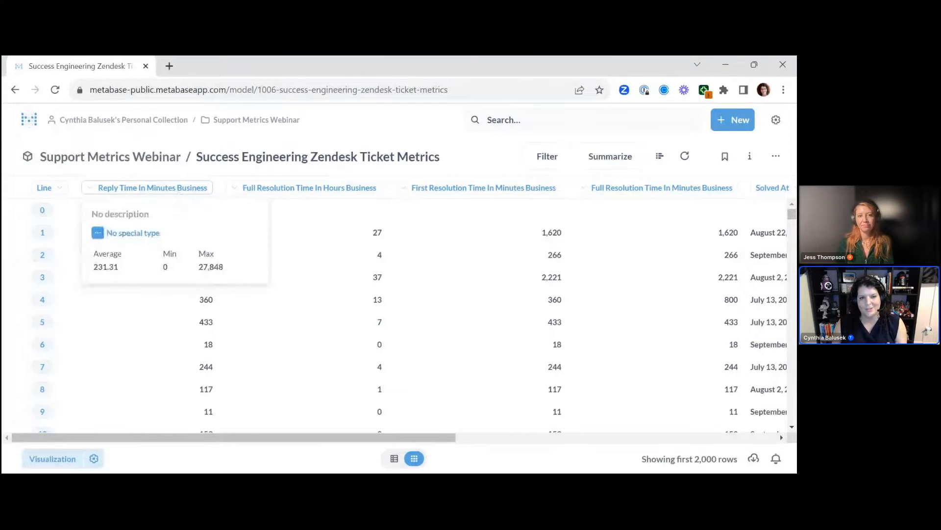
left_click(178, 192)
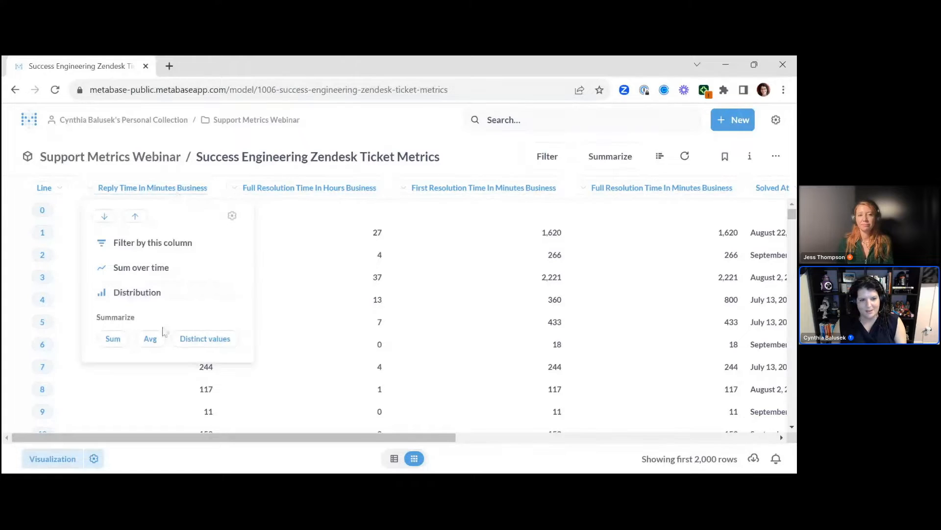
left_click(152, 340)
left_click(150, 340)
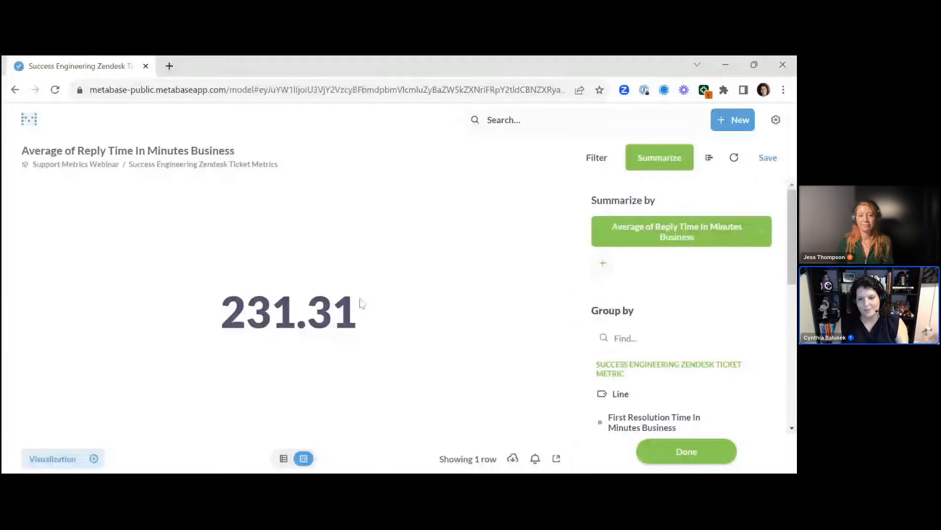
left_click(671, 450)
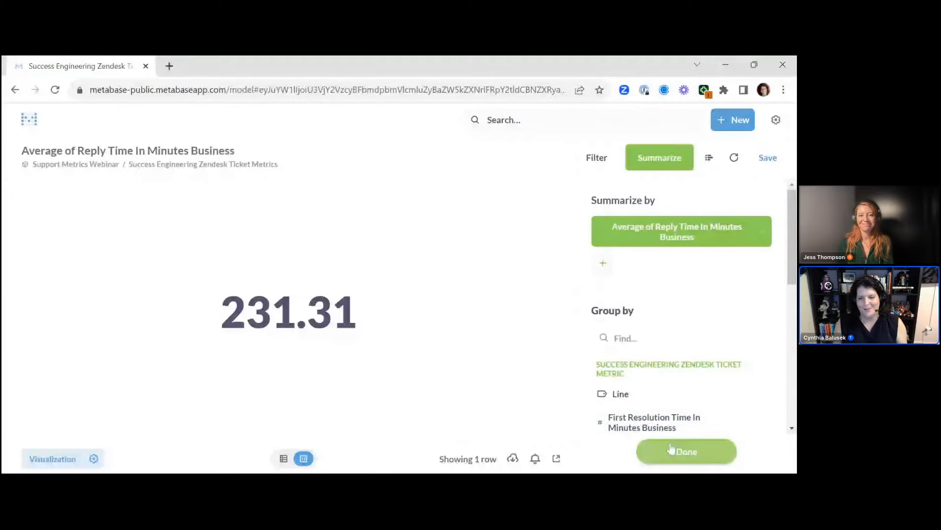
- In the notebook editor, add a custom summary expression Average([Reply Time In Minutes Business]) / 60 alongside the existing average
left_click(709, 158)
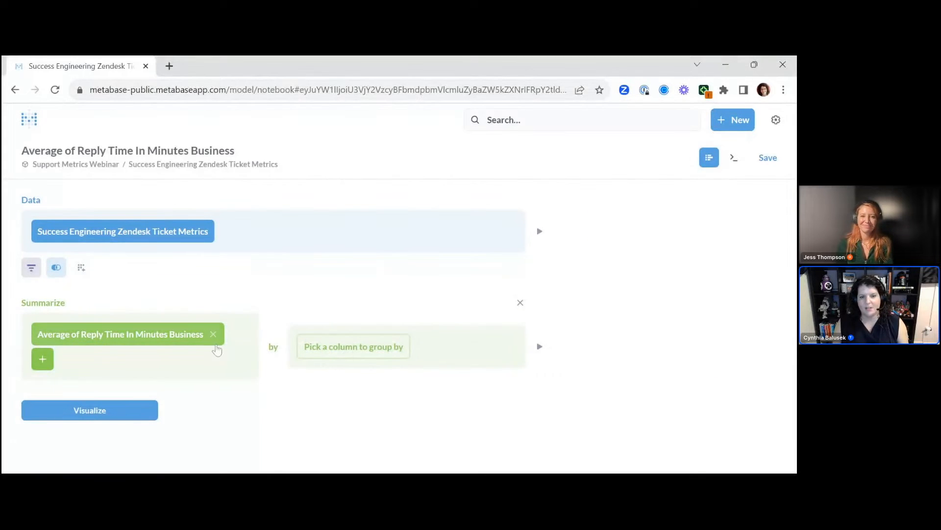
left_click(44, 360)
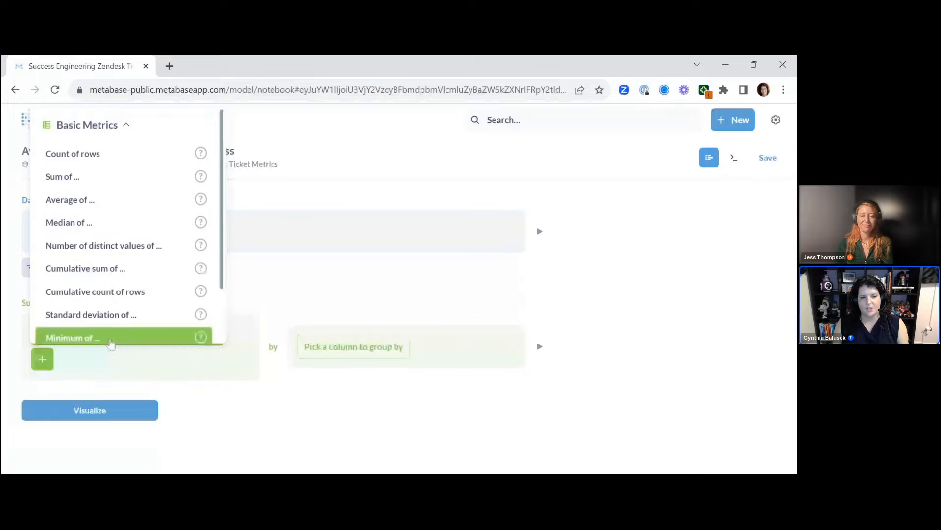
scroll(111, 343, "down", 3)
left_click(85, 328)
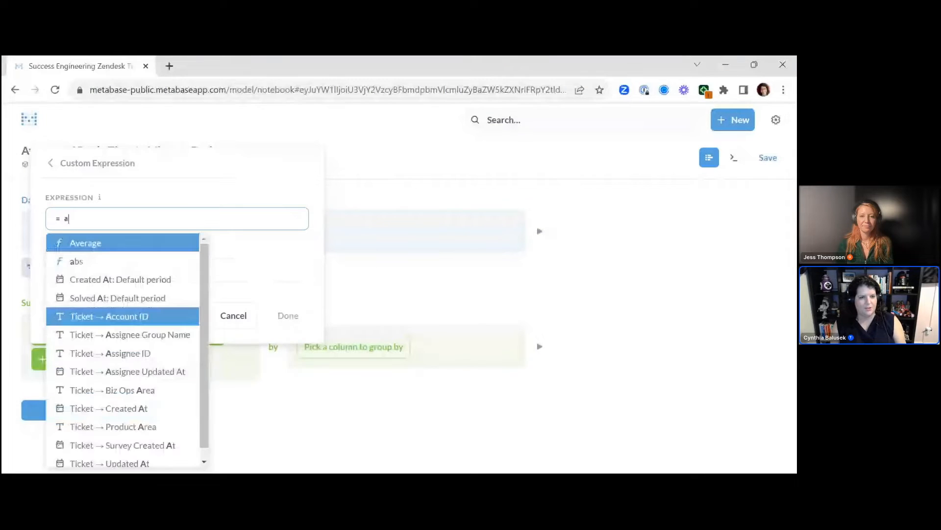
type("verage(")
key("Return")
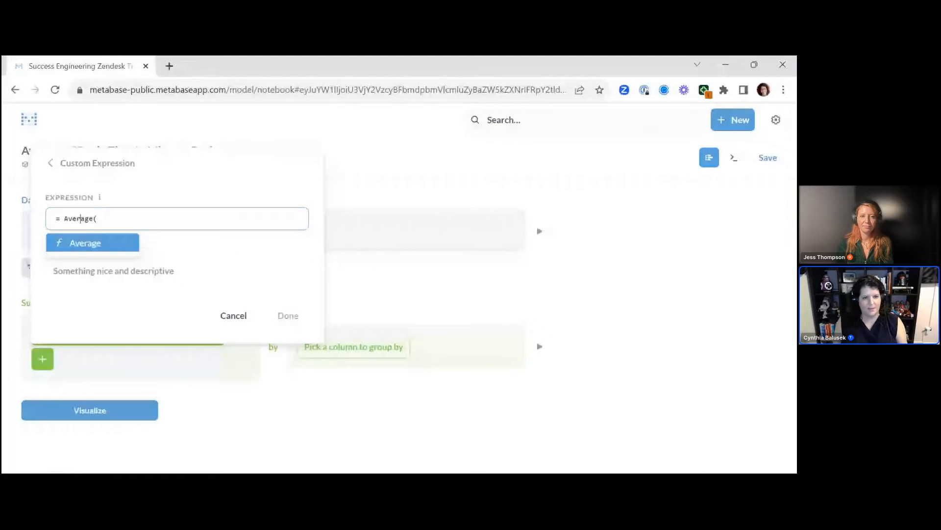
type("repl")
key("Down")
key("Down")
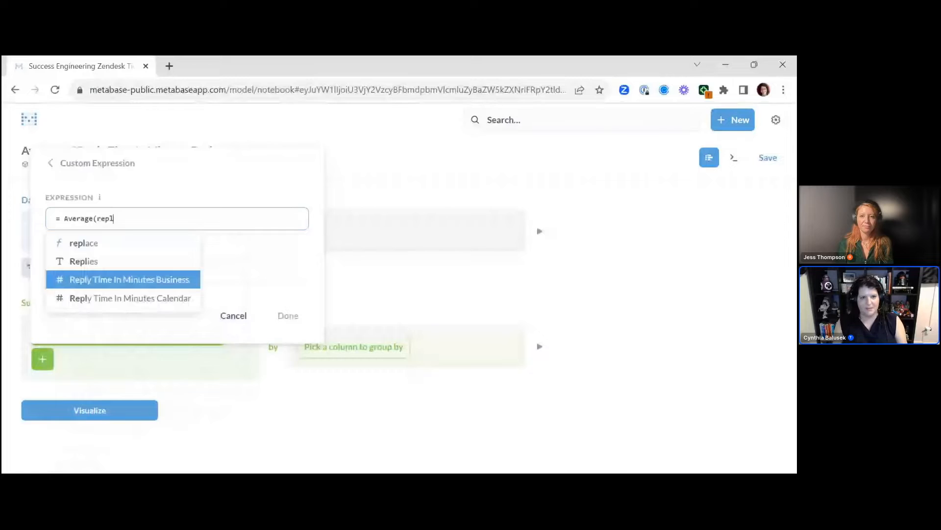
key("Return")
type("/ 60")
key("Tab")
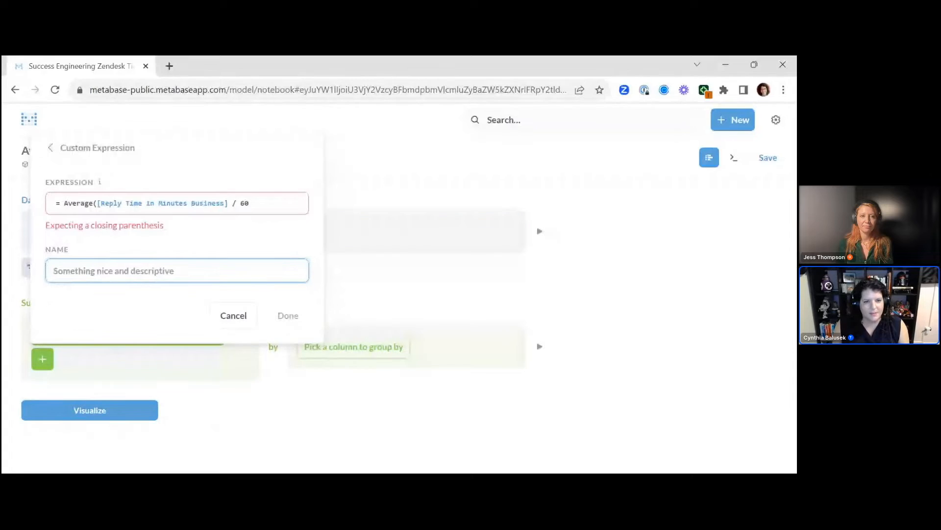
left_click(229, 203)
type(")")
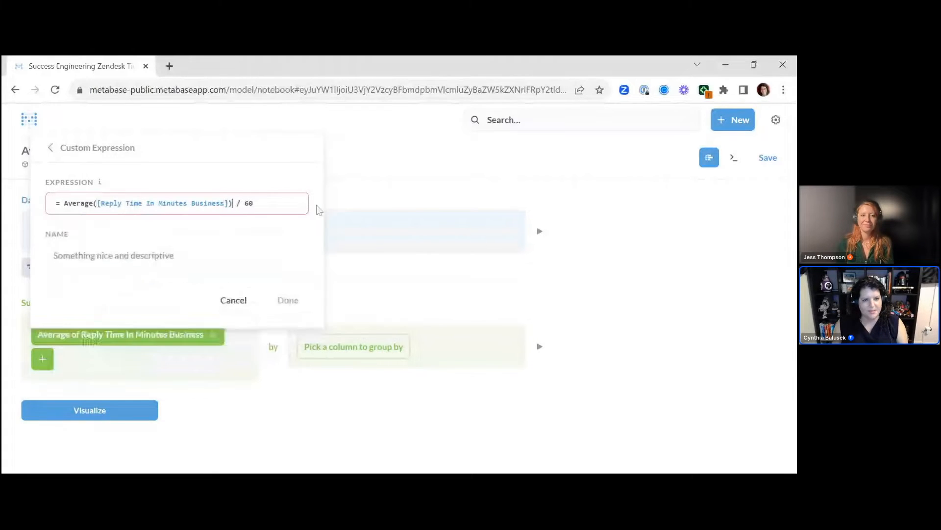
- Name the custom expression "Average Reply Time in Business Hours", copy that name, and add the metric to the summary
left_click(234, 274)
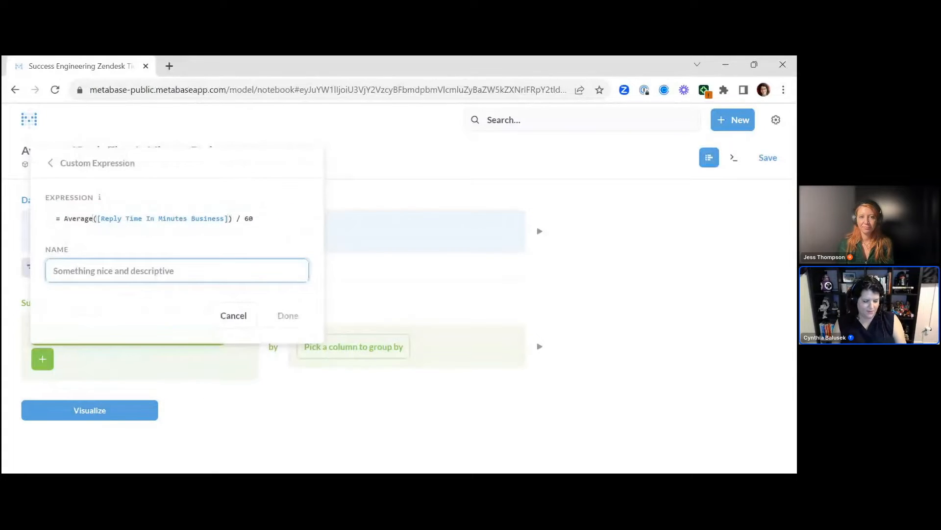
type("Avera")
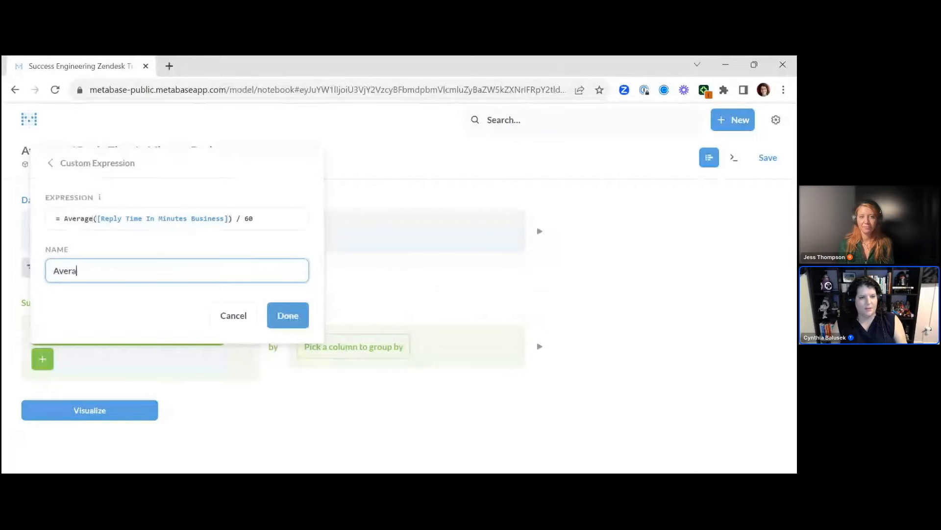
type("ge Reply T")
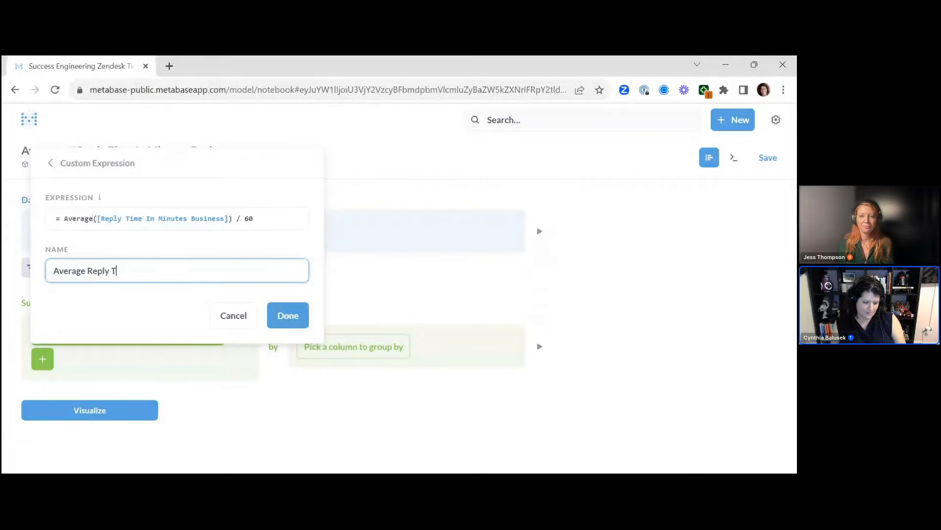
type("ime in")
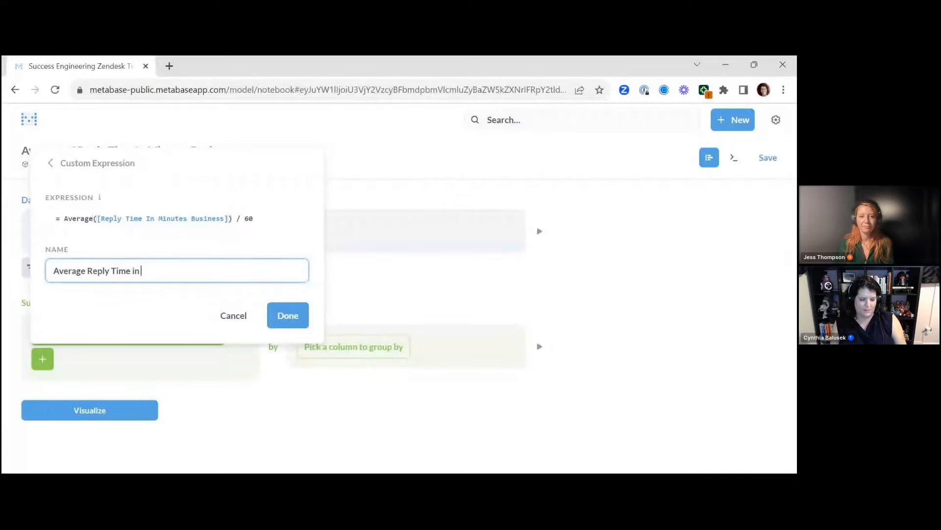
type(" Business Hours")
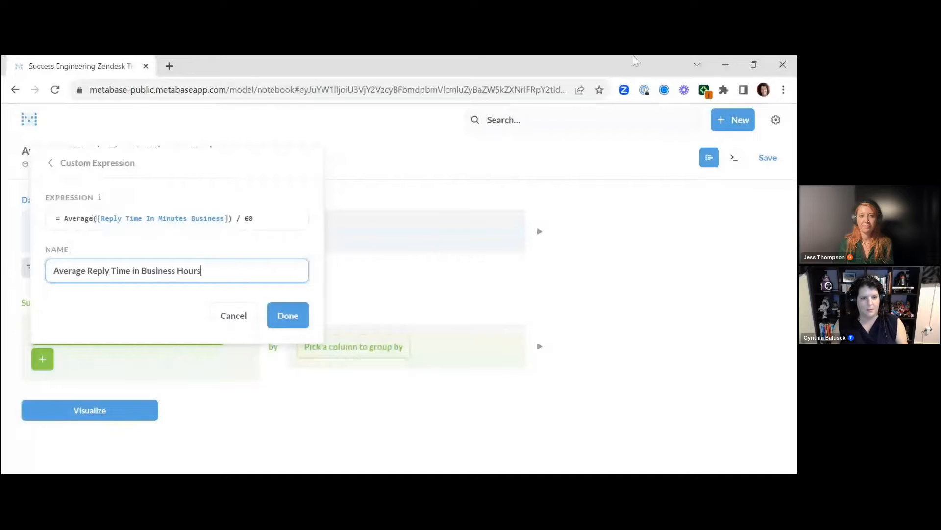
key("ctrl+a")
key("ctrl+c")
left_click(288, 315)
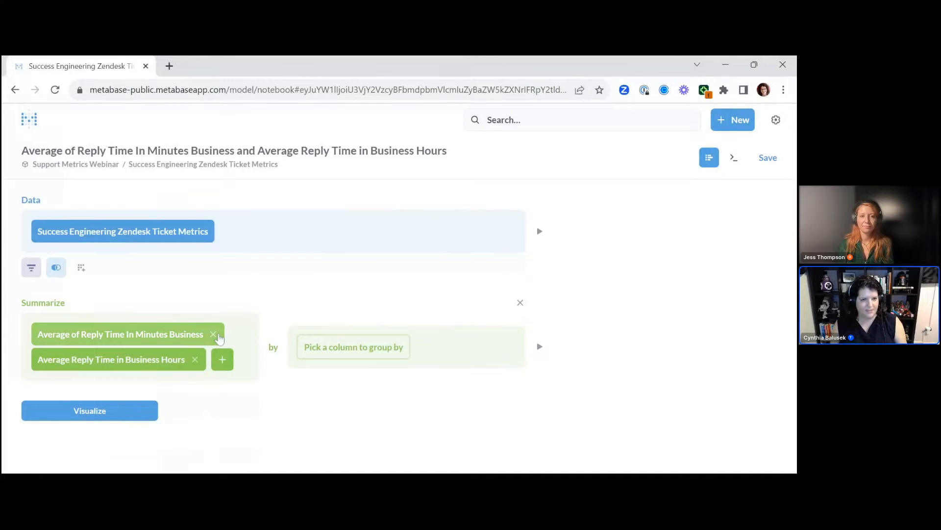
- Remove the Average of Reply Time In Minutes Business metric and visualize the result with a minimum of 1 decimal place
left_click(214, 335)
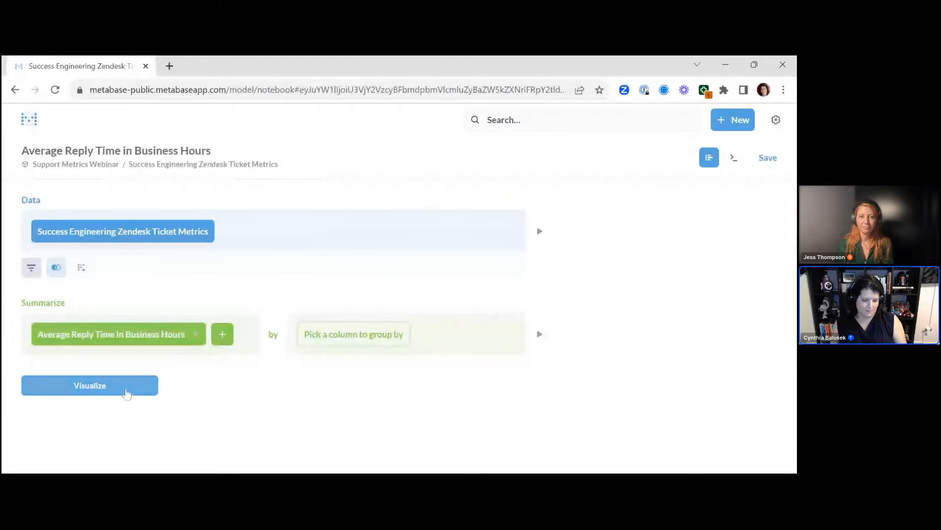
left_click(126, 390)
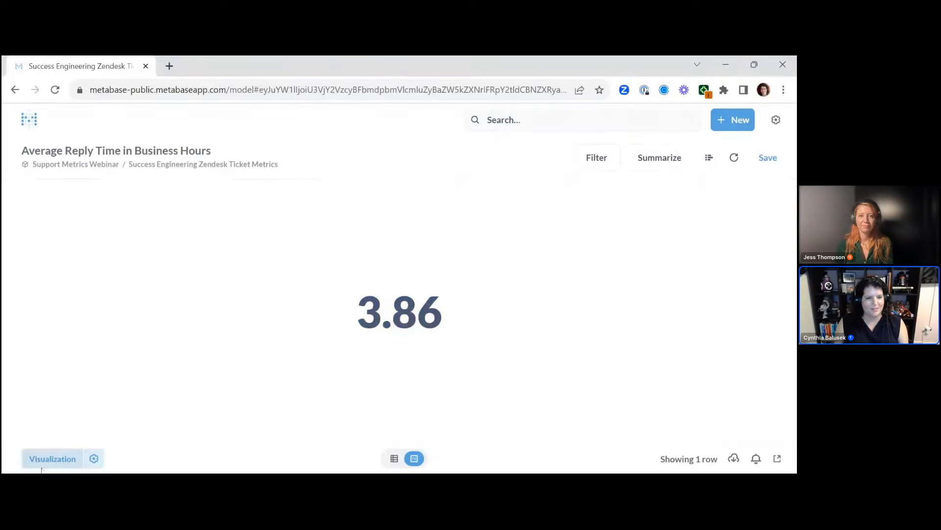
left_click(92, 459)
left_click(108, 330)
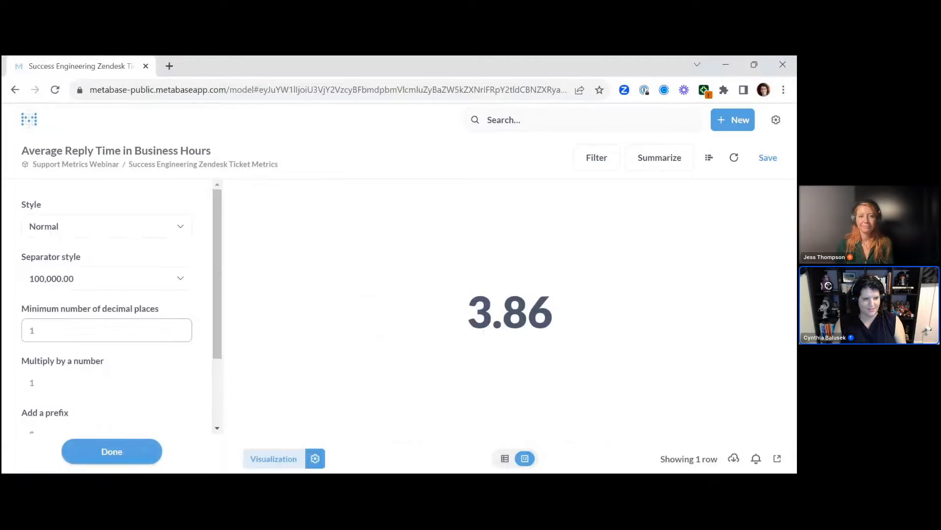
type("1")
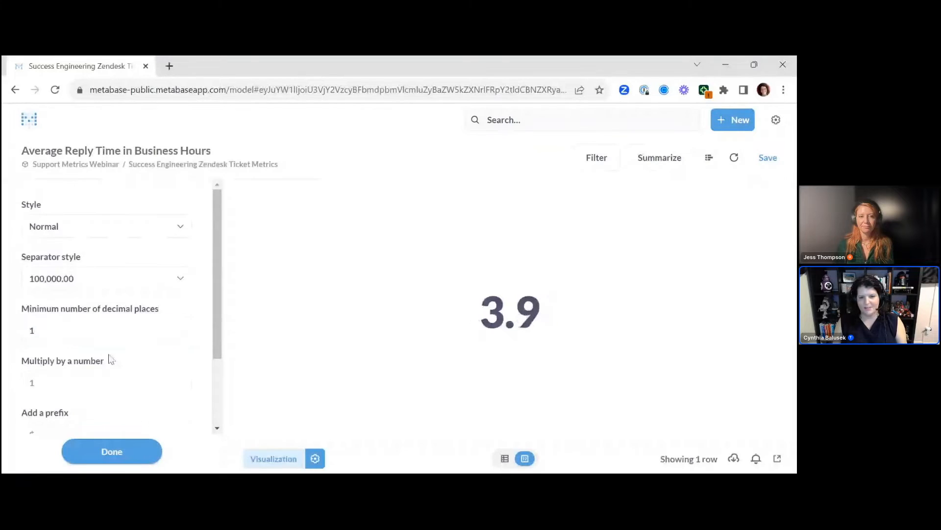
left_click(107, 449)
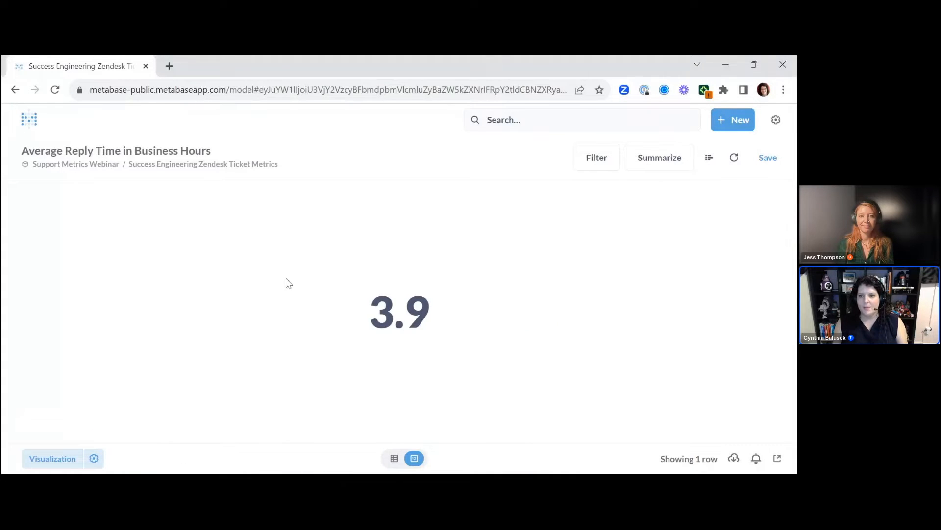
- Save the question as "Average Reply Time in Business Hours" in the Support Metrics Webinar collection
left_click(768, 157)
key("ctrl+a")
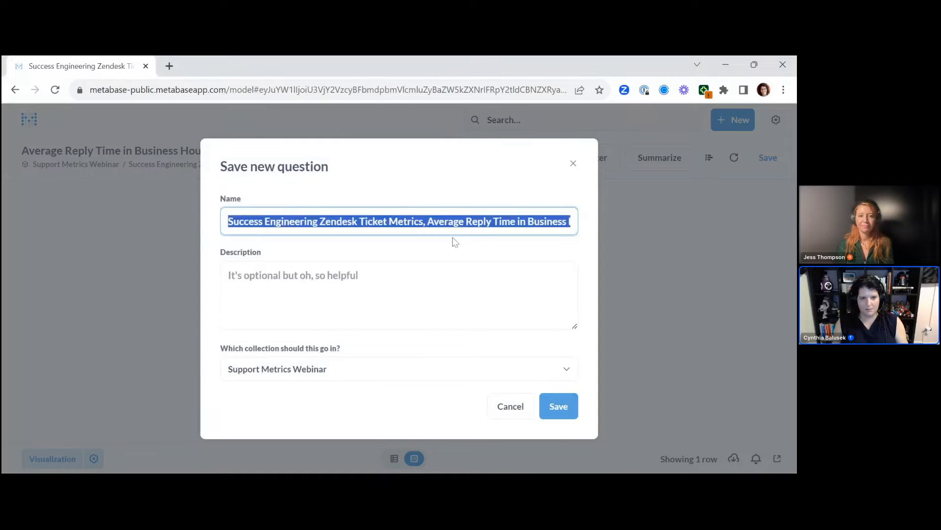
key("ctrl+v")
left_click(548, 411)
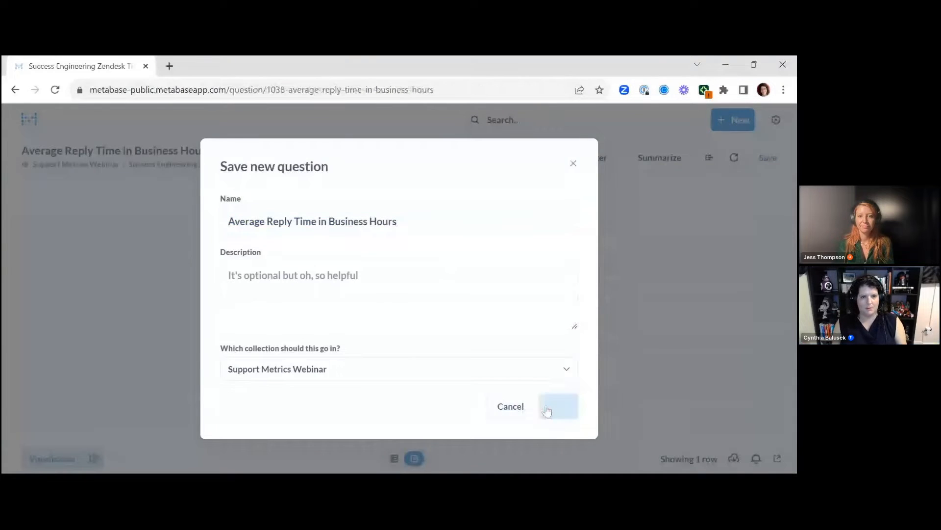
- Add the saved question to the Support Metrics dashboard and widen its card under the Responsiveness heading
left_click(307, 308)
left_click(307, 308)
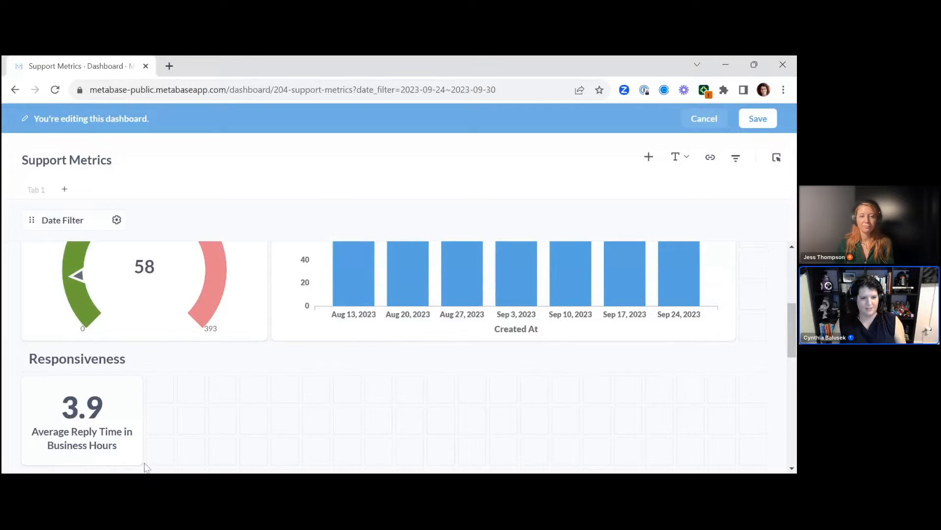
left_click_drag(144, 468, 166, 460)
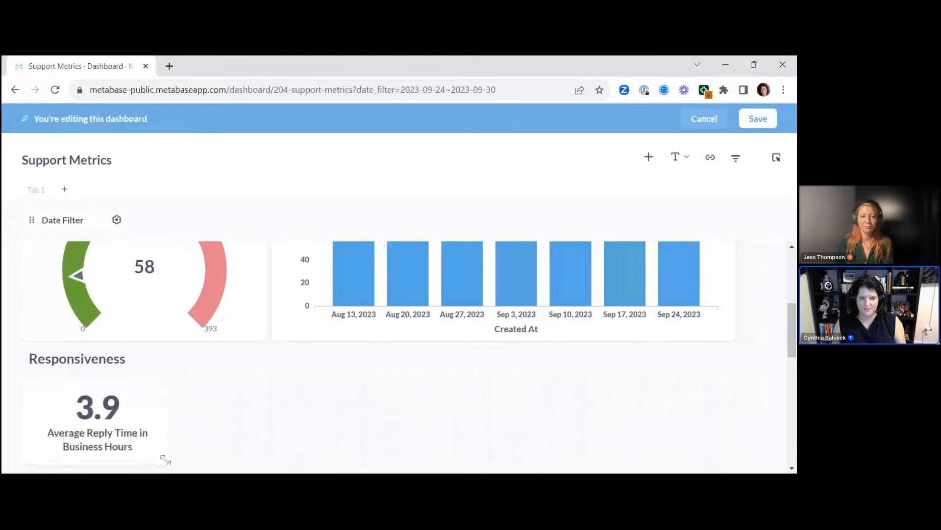
- Connect the Date Filter to the ticket metric Created At column on the average reply time card, and save the dashboard
scroll(166, 441, "up", 5)
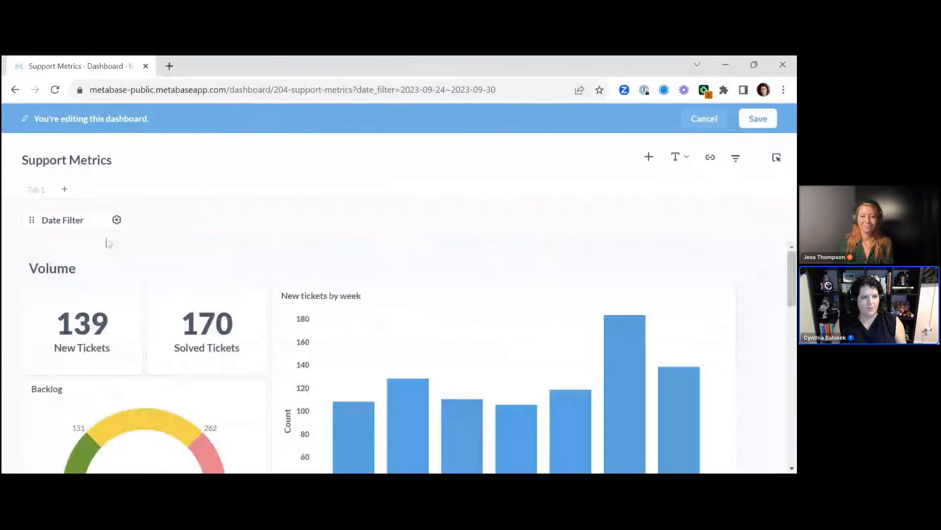
left_click(114, 225)
scroll(274, 353, "down", 5)
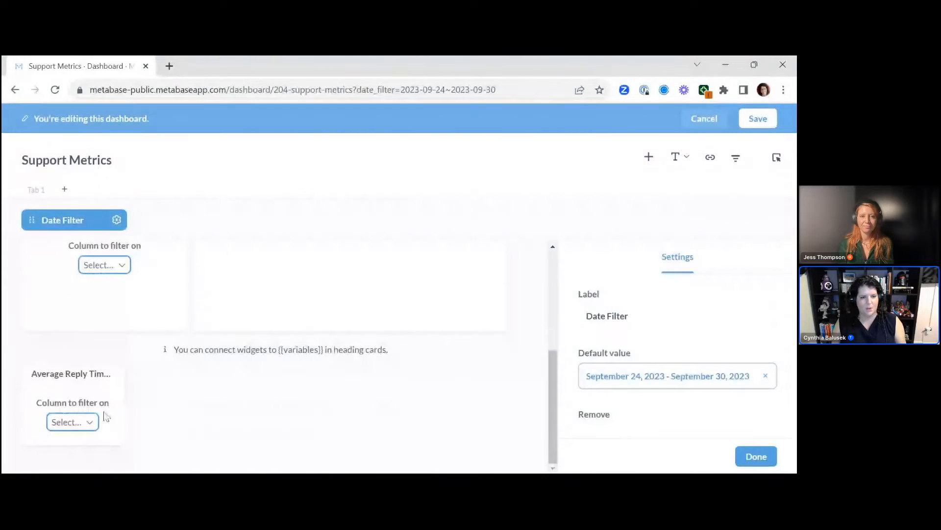
left_click(73, 424)
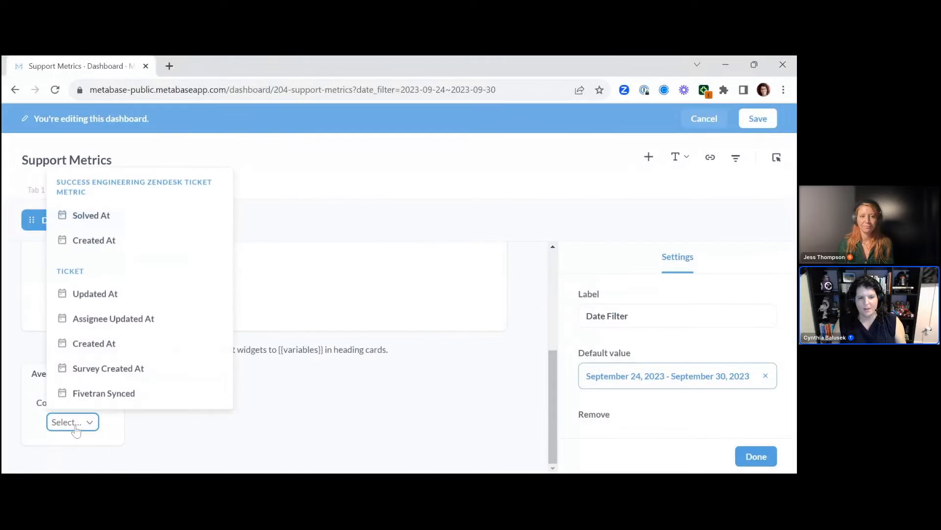
left_click(94, 239)
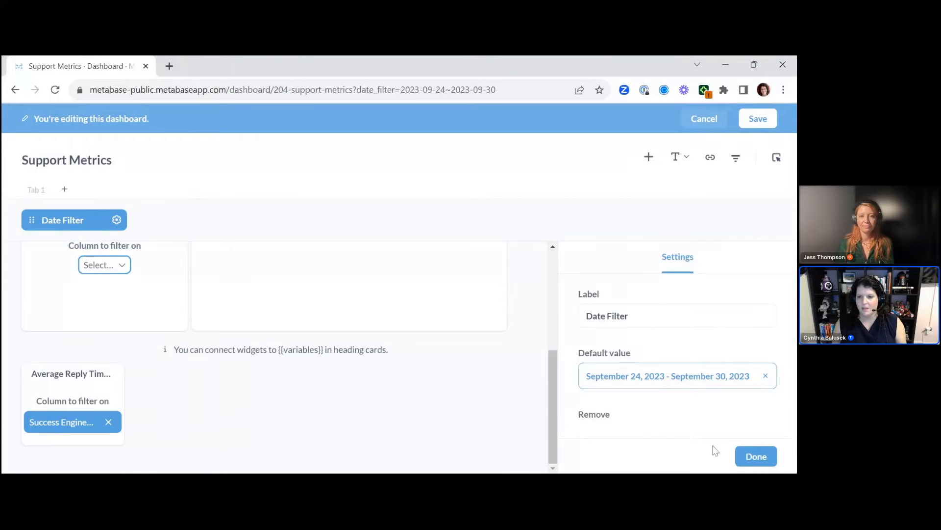
left_click(758, 457)
left_click(749, 119)
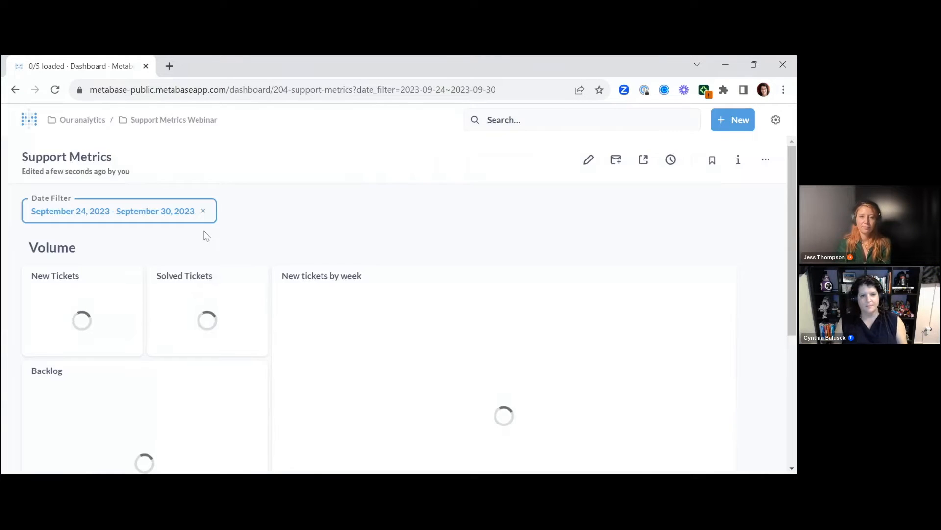
scroll(206, 237, "down", 5)
scroll(206, 235, "up", 5)
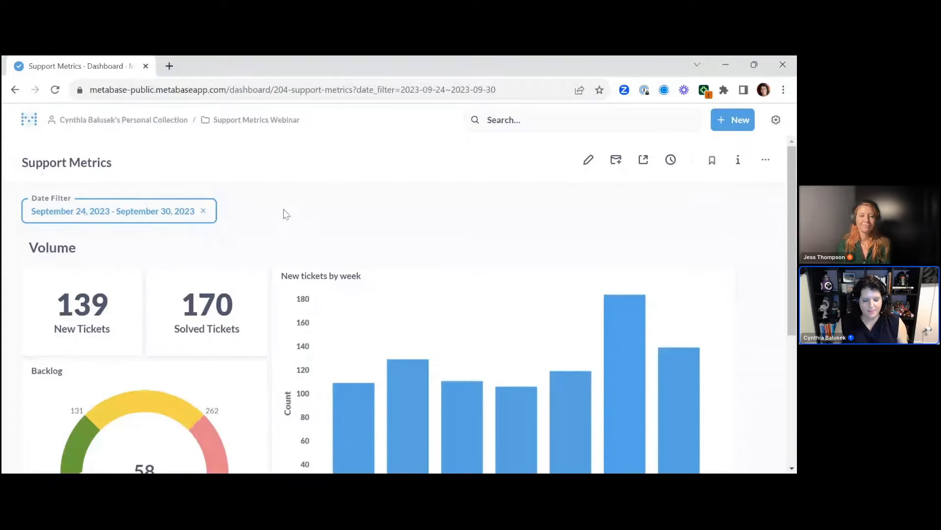
scroll(282, 232, "down", 5)
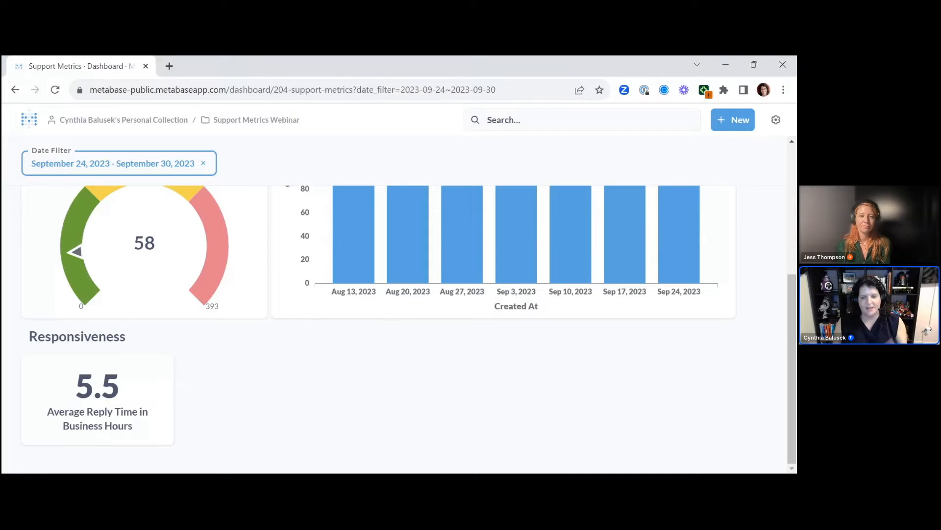
- Open the Success Engineering Zendesk Ticket Metrics model from the Support Metrics Webinar collection in the notebook editor
left_click(242, 118)
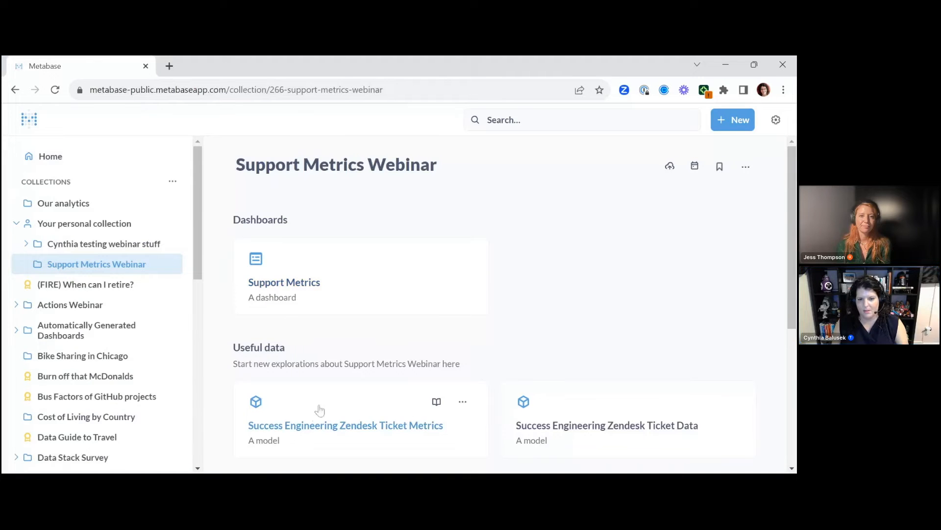
left_click(320, 410)
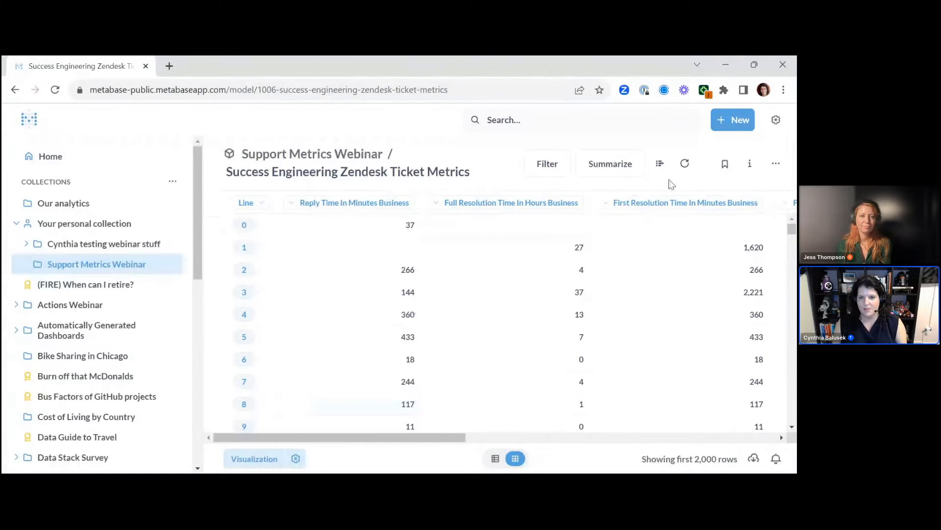
left_click(661, 165)
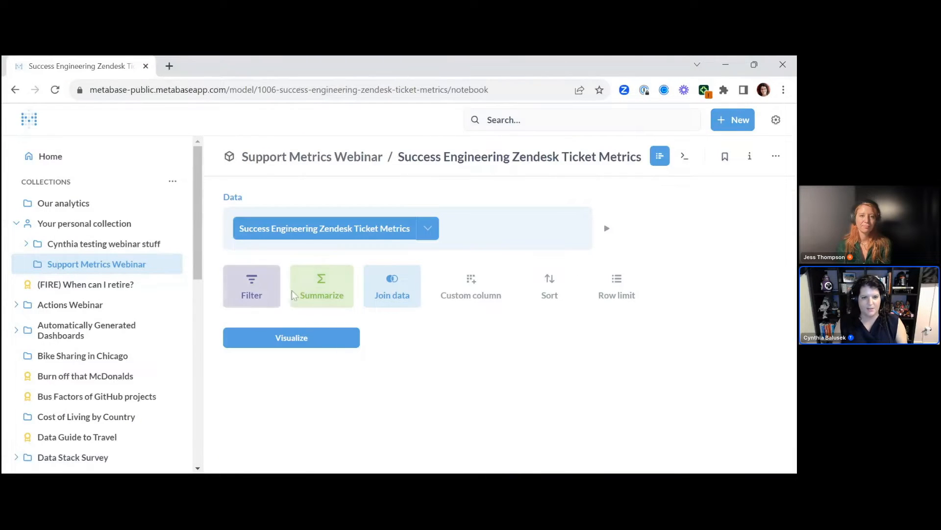
- Summarize the ticket metrics model with the custom expression CountIf([Reply Time In Minutes Business] < 540) / Count
left_click(314, 289)
scroll(309, 293, "down", 3)
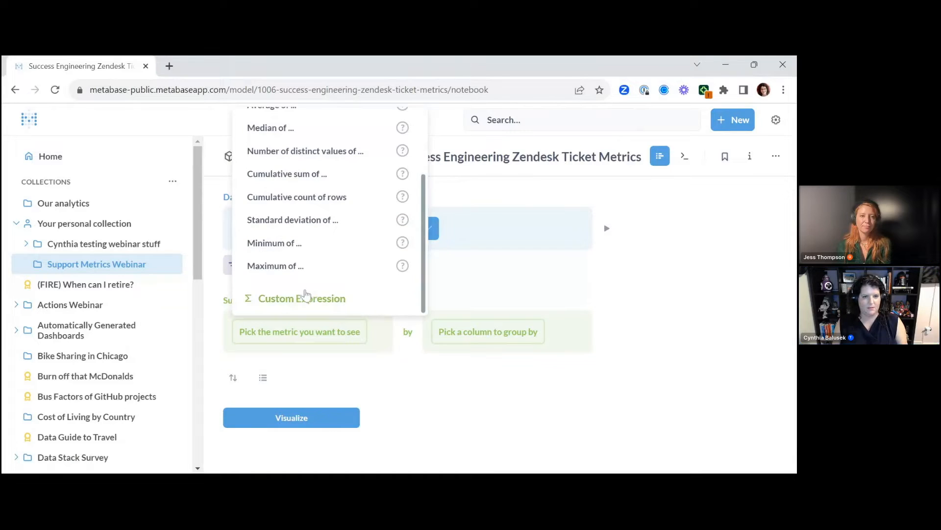
left_click(306, 295)
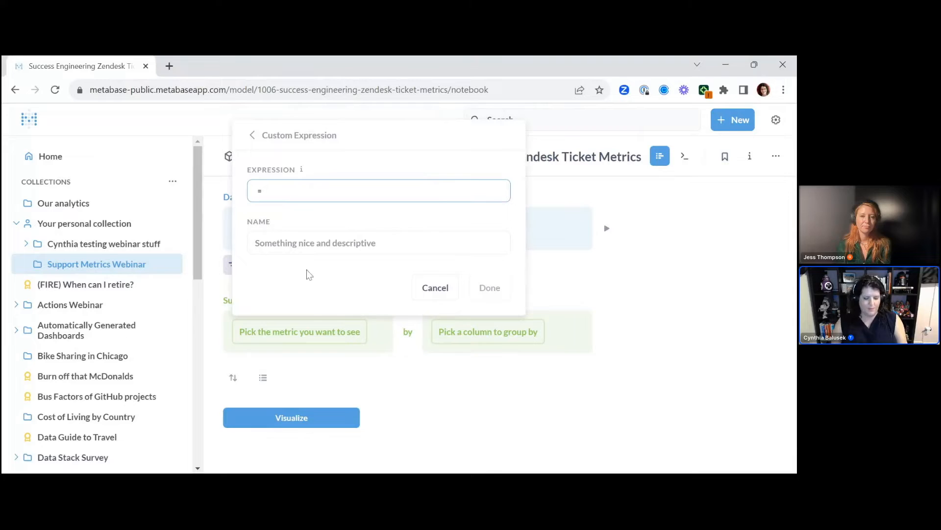
type("coun")
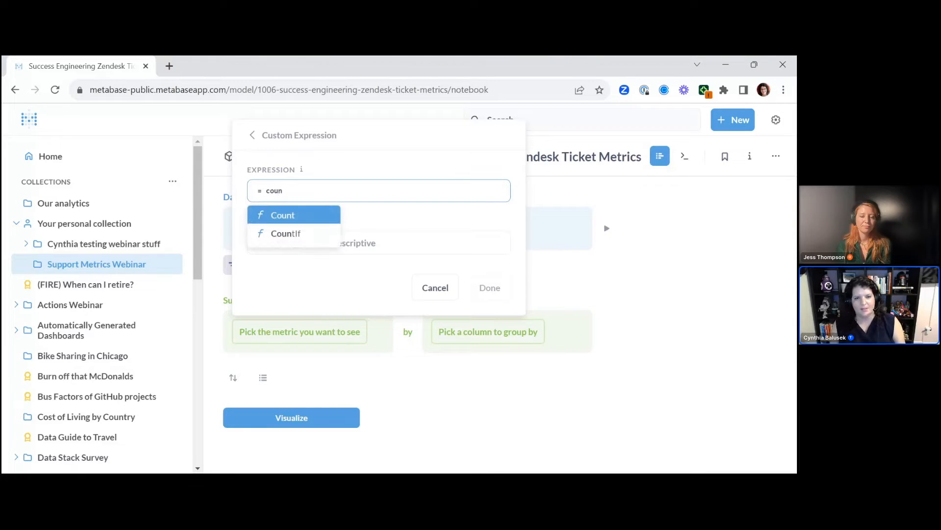
key("Down")
key("Return")
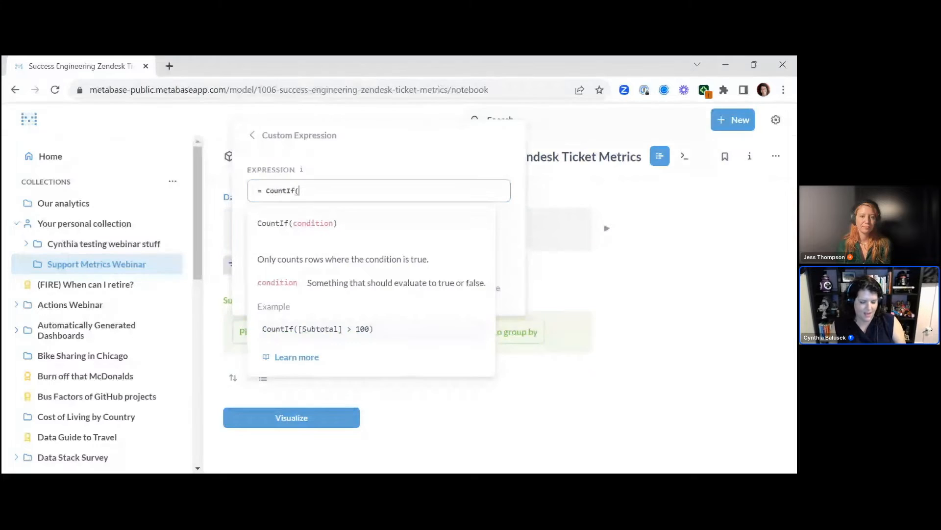
type("rep")
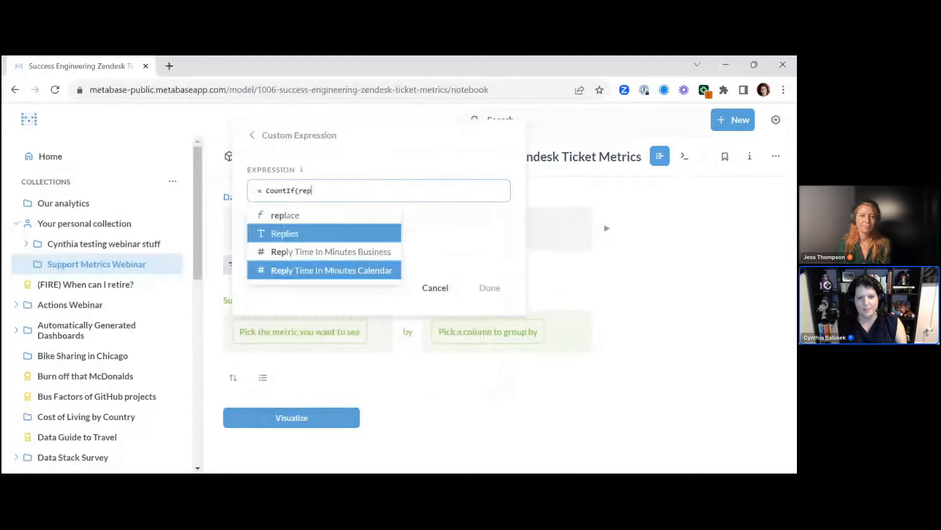
key("Up")
key("Down")
key("Down")
key("Return")
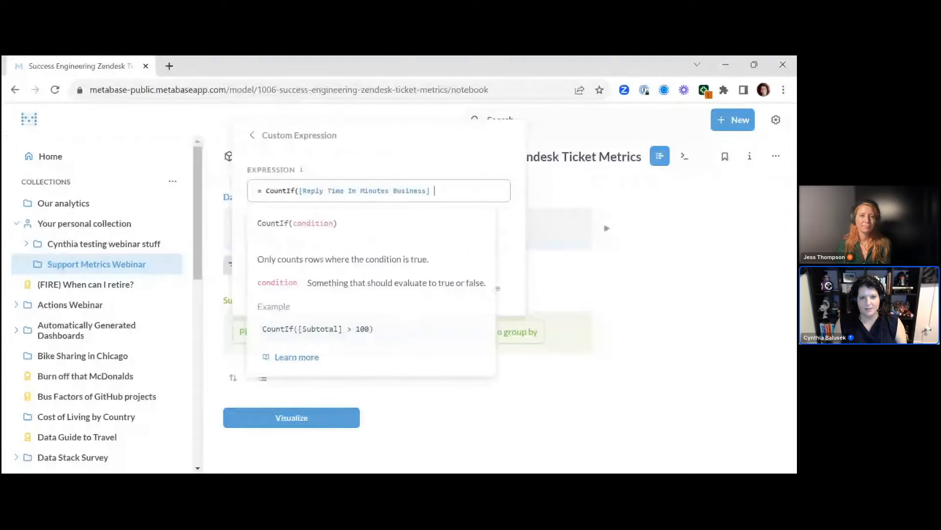
type("<")
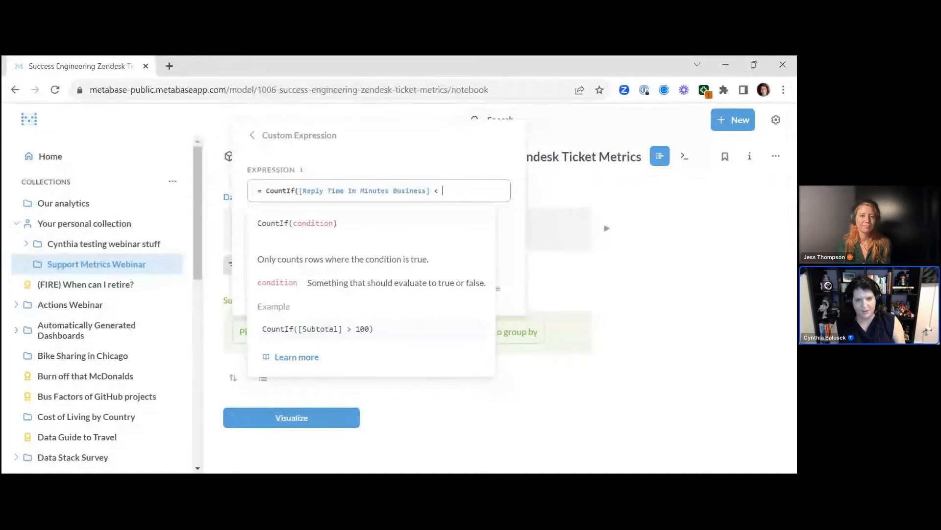
type(" 540")
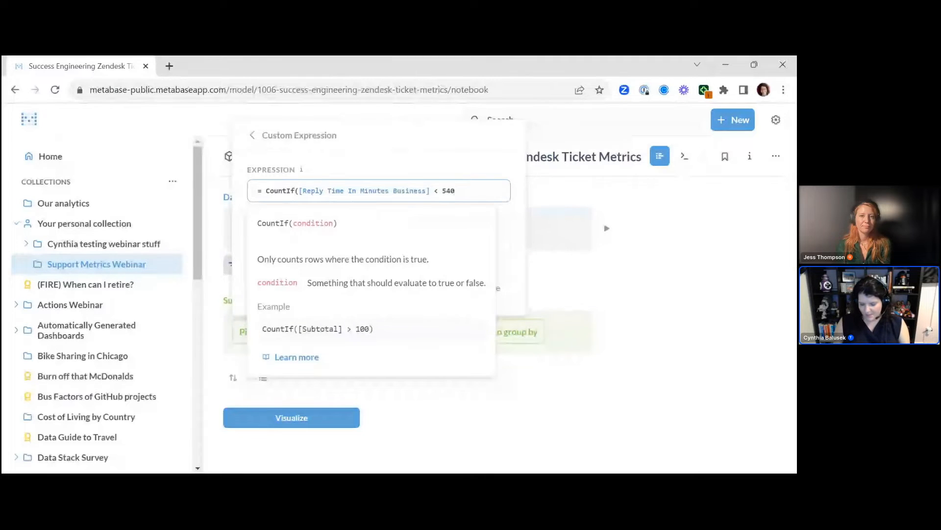
type(") / coun")
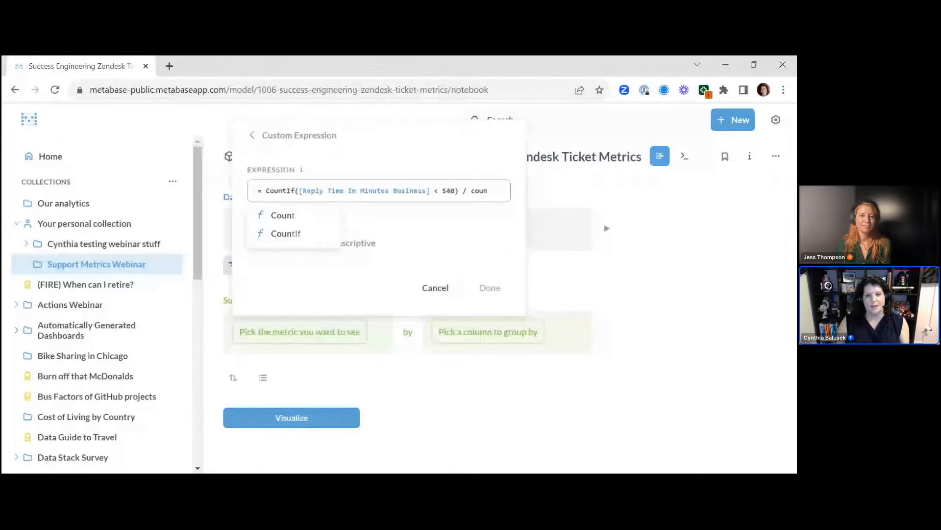
left_click(299, 218)
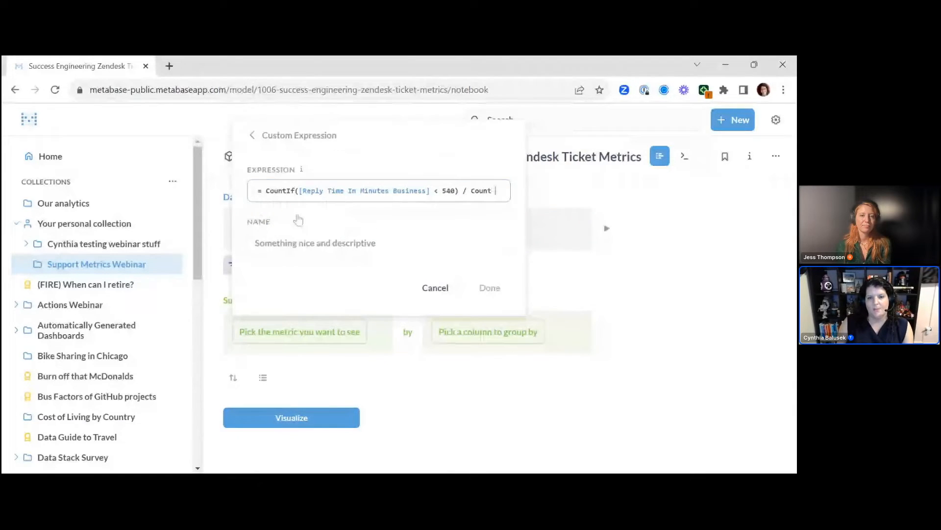
- Name the custom expression "% Replied To in One Business Day", copy that name, and visualize the result
left_click(348, 247)
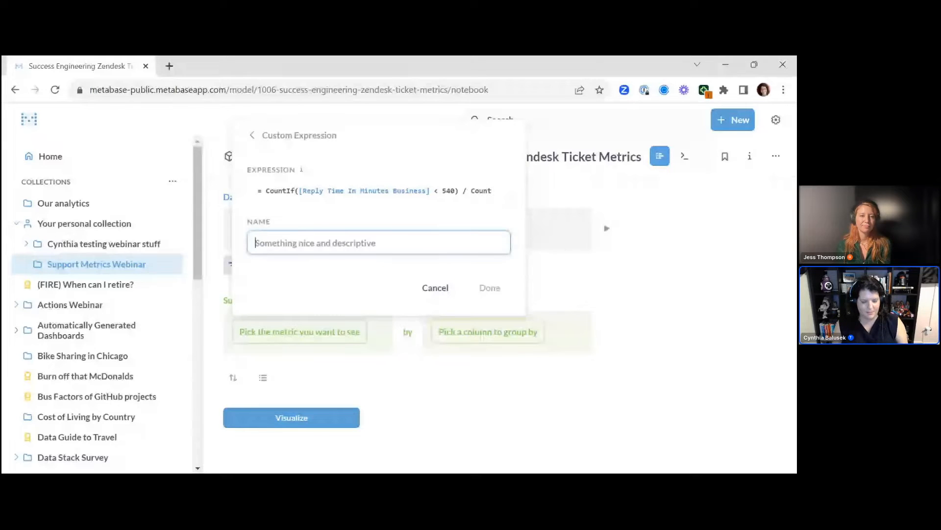
type("% R")
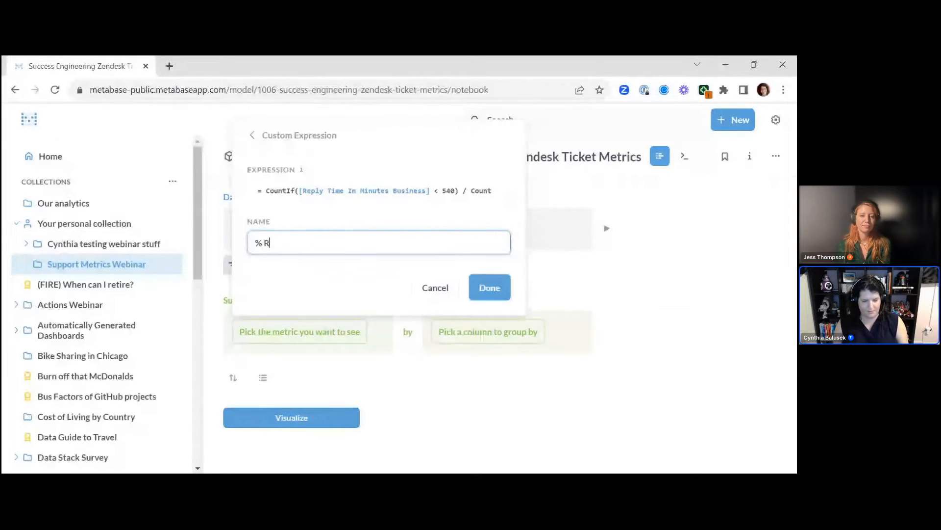
type("eplied To in One Business D")
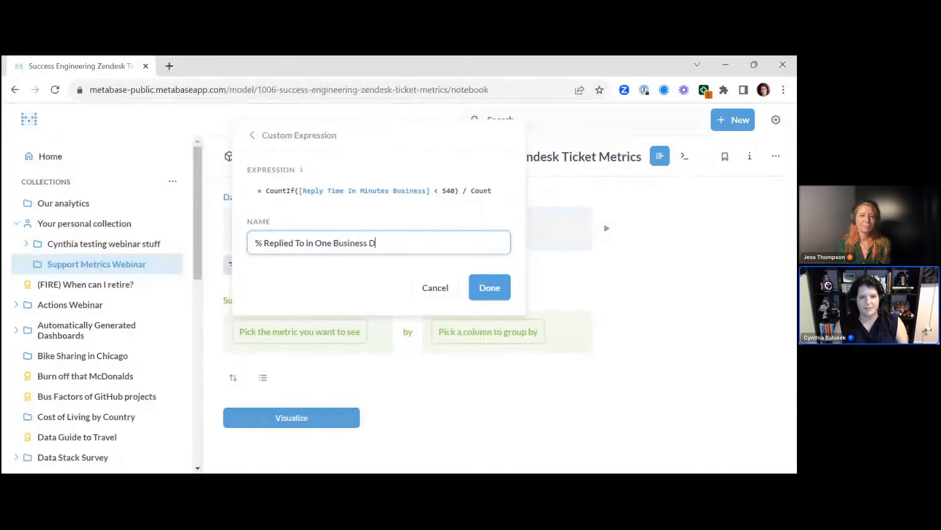
type("ay")
key("ctrl+a")
key("ctrl+c")
left_click(483, 293)
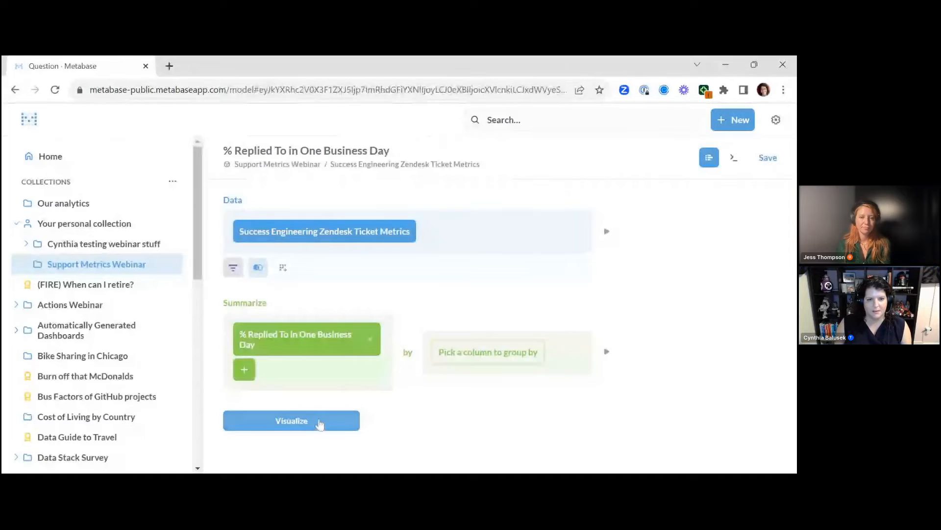
left_click(320, 423)
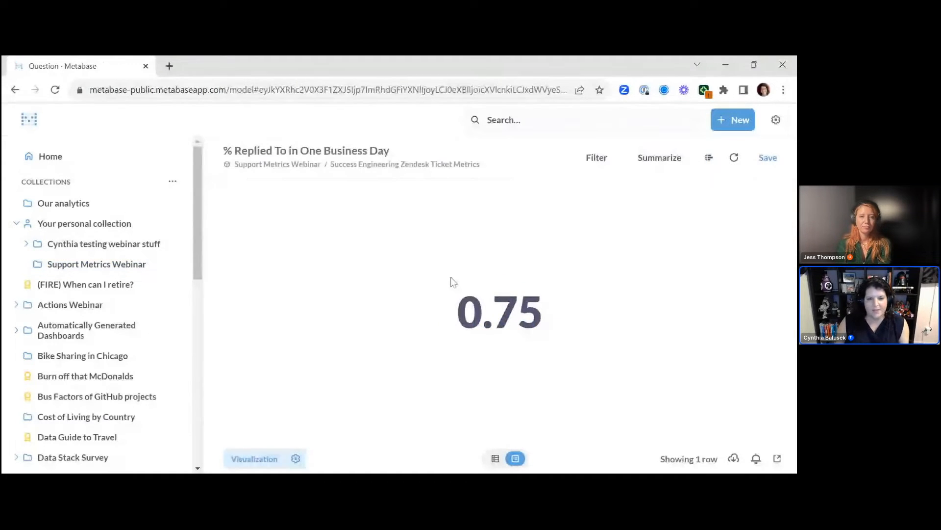
- Format the displayed number in the Percent style with a minimum of 0 decimal places
left_click(296, 459)
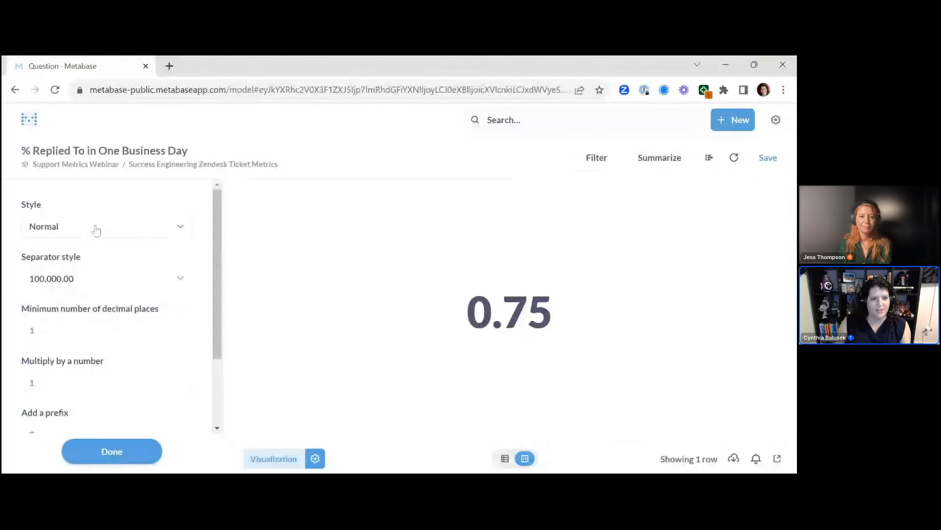
left_click(96, 229)
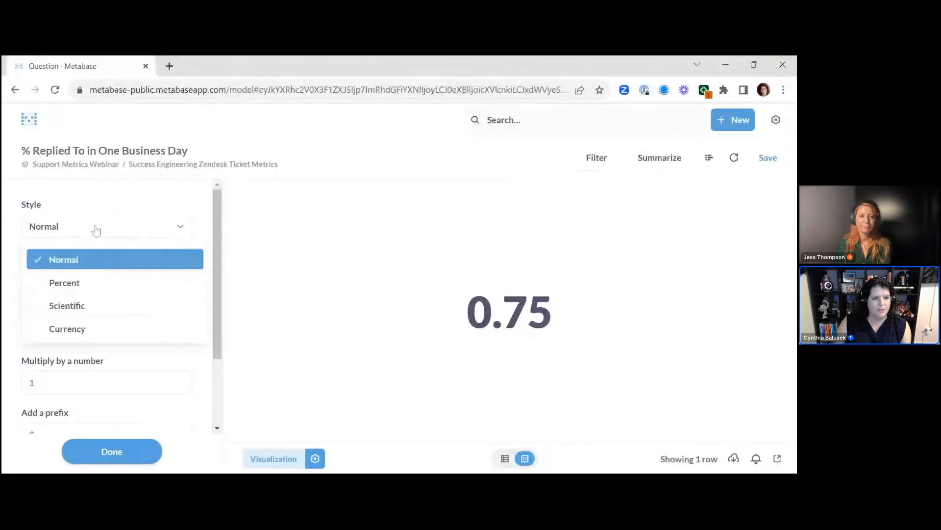
left_click(77, 282)
left_click(65, 325)
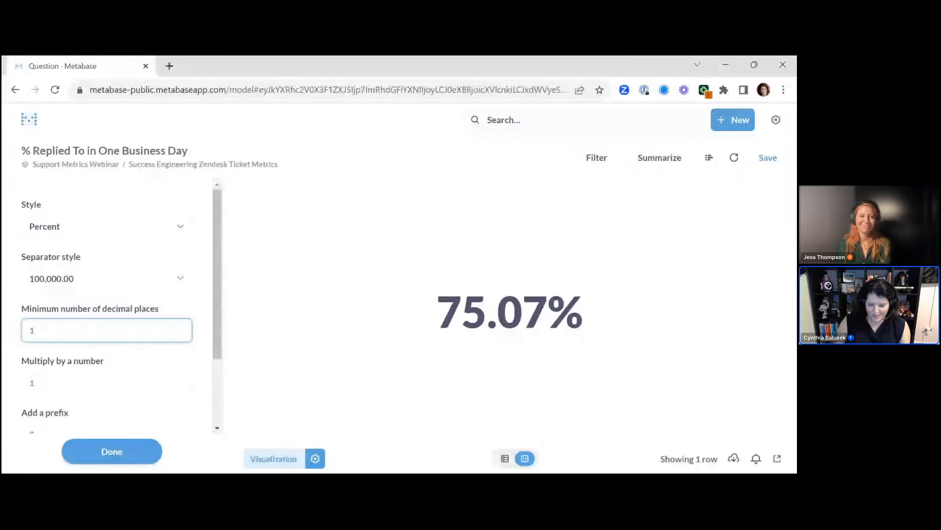
type("0")
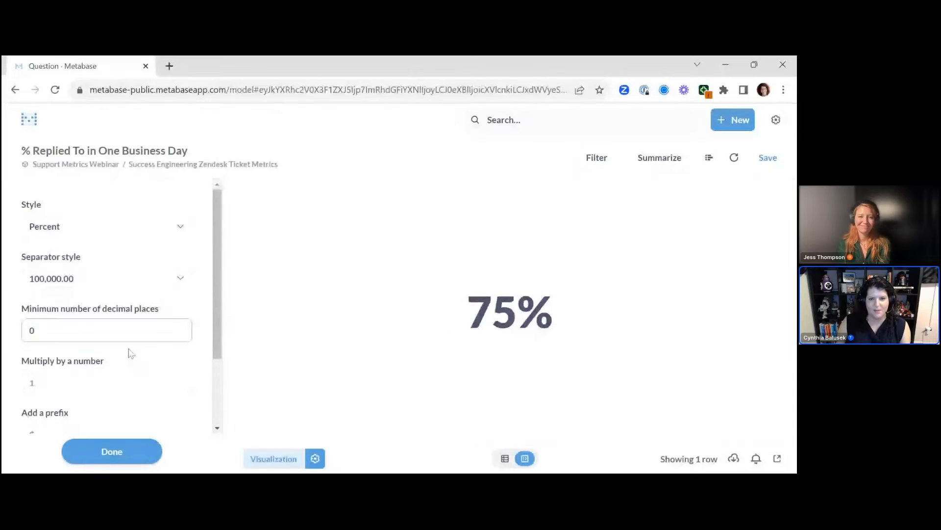
left_click(97, 464)
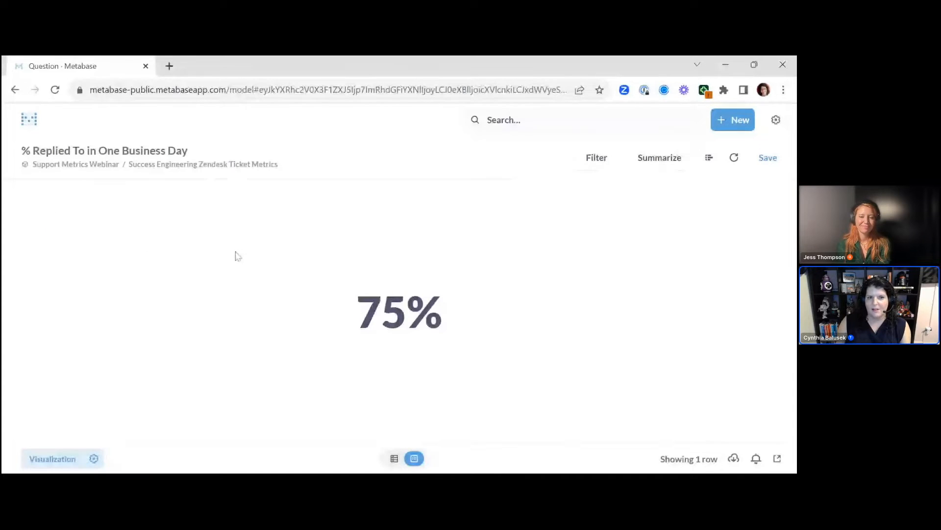
- Save the question as "% Replied To in One Business Day" in the Support Metrics Webinar collection
left_click(767, 158)
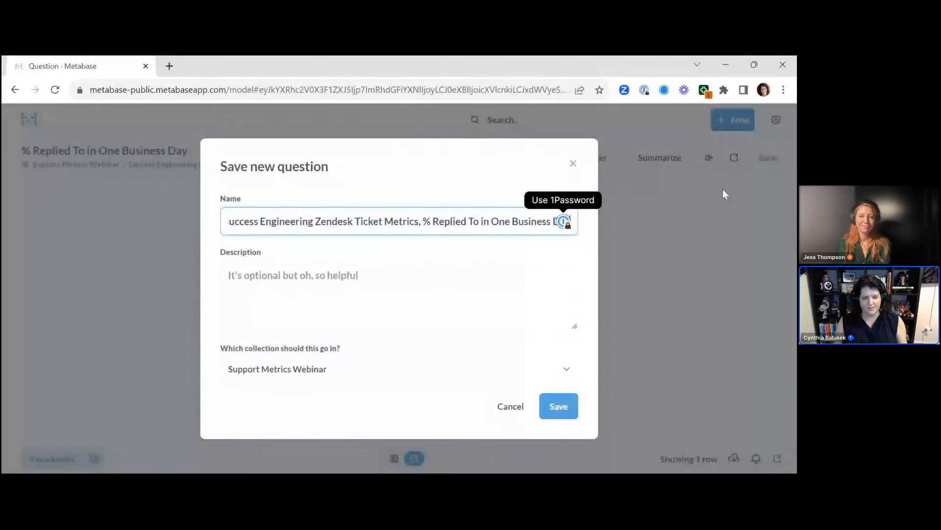
key("ctrl+a")
key("ctrl+v")
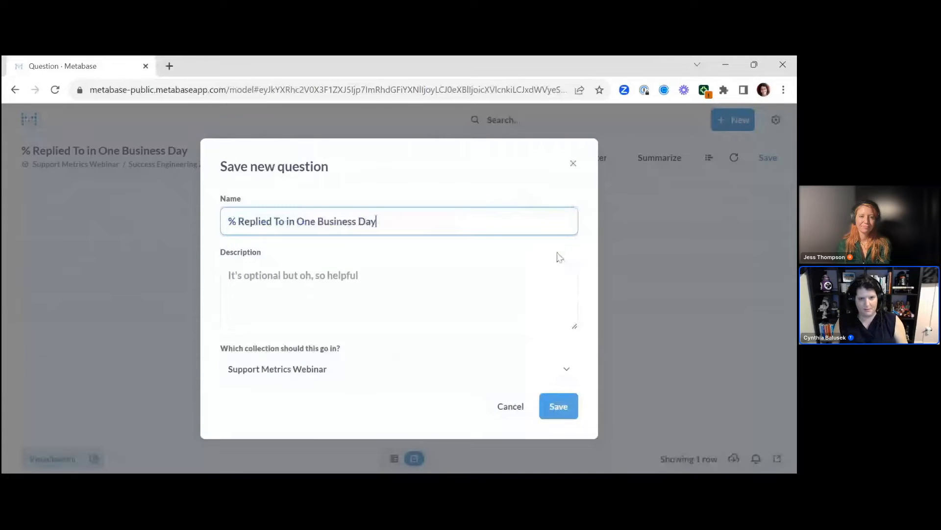
left_click(547, 412)
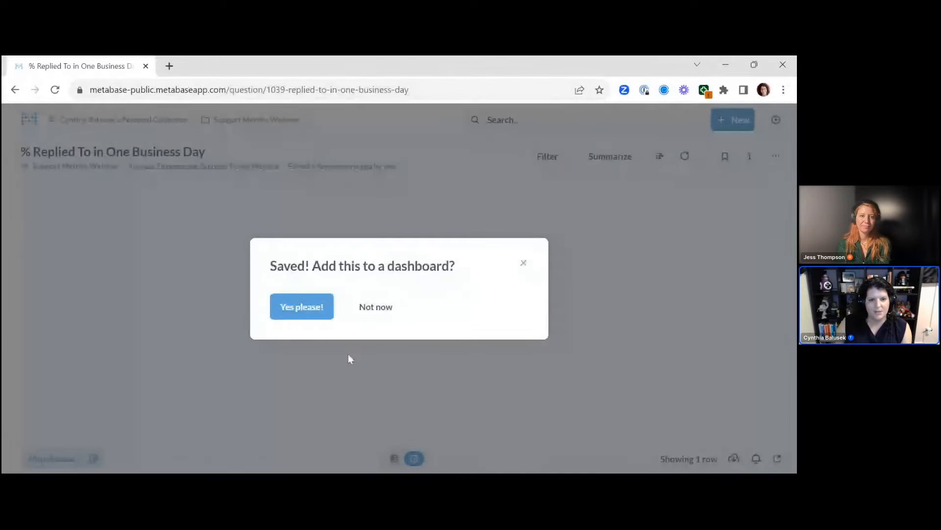
- Add the saved question to the Support Metrics dashboard, placing its card below Average Reply Time in Business Hours and widening it to match
left_click(301, 313)
left_click(303, 303)
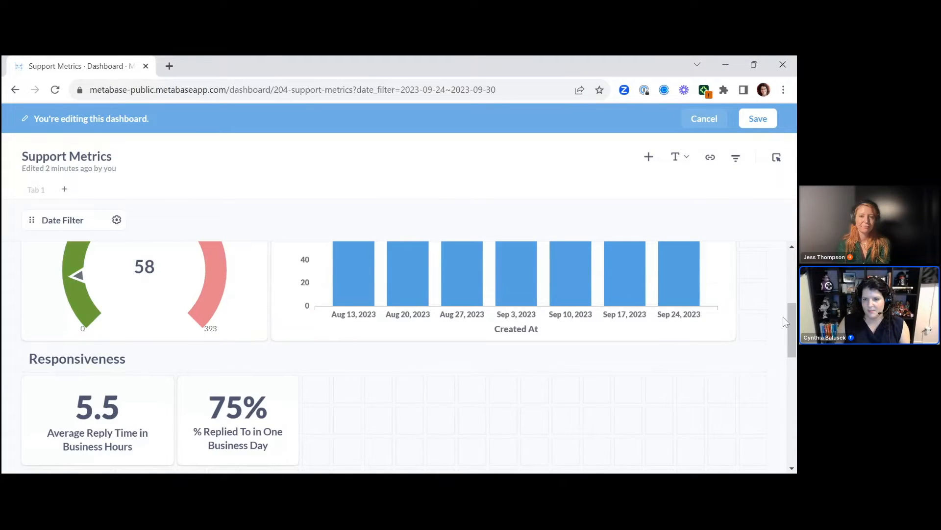
scroll(361, 410, "down", 1)
left_click_drag(277, 360, 140, 443)
left_click_drag(792, 330, 792, 350)
left_click_drag(131, 412, 174, 422)
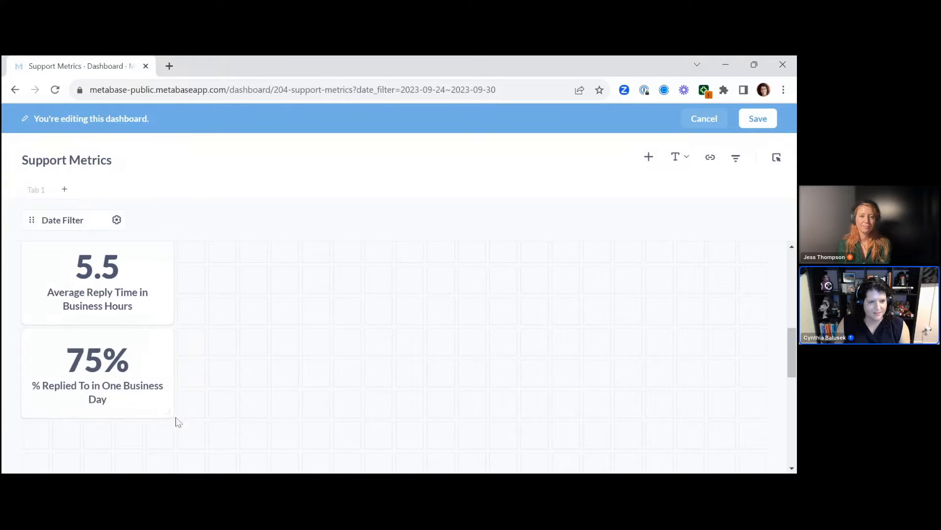
- Connect the Date Filter to the ticket metric Created At column on the "% Replied To in One Business Day" card, and save the dashboard
scroll(627, 384, "up", 5)
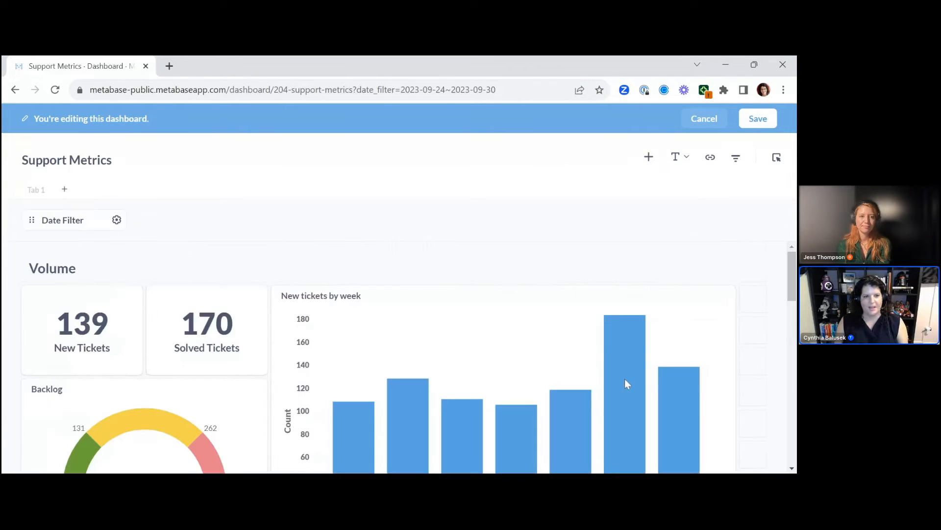
left_click(80, 224)
scroll(485, 311, "down", 5)
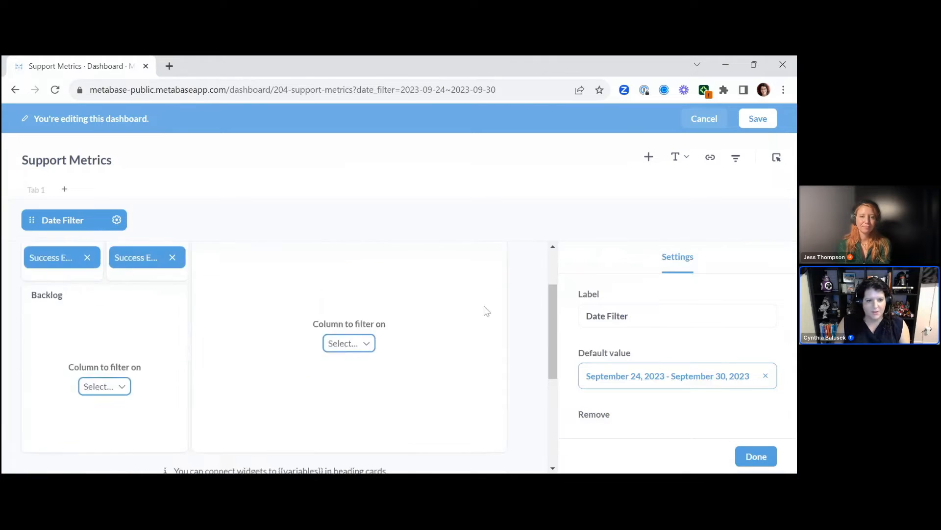
left_click(58, 423)
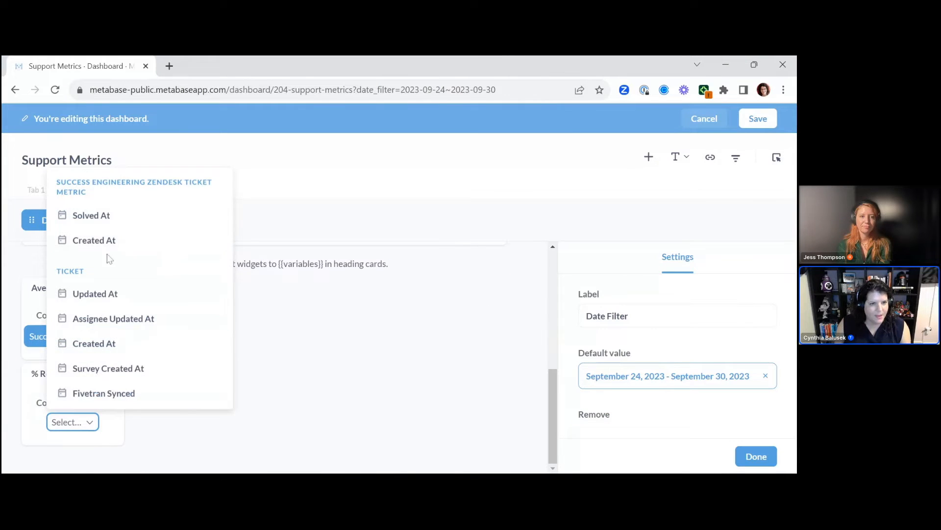
left_click(112, 239)
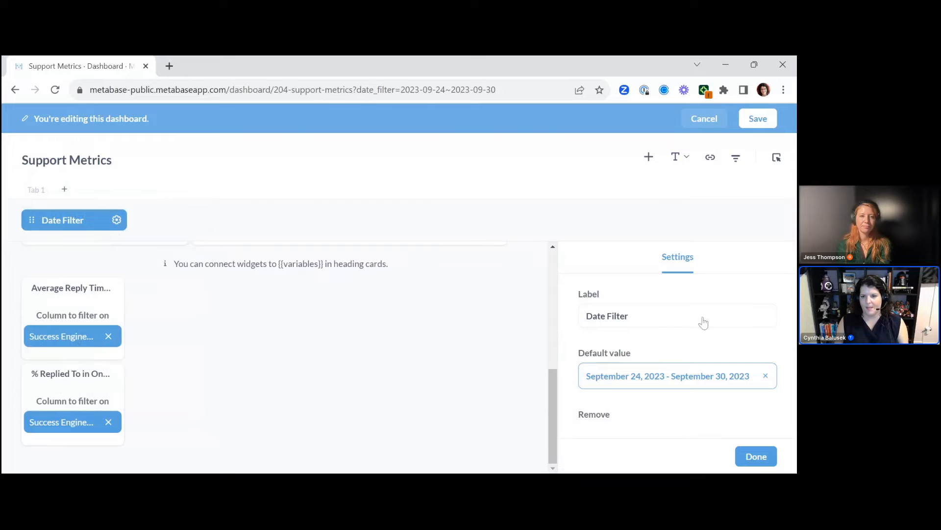
left_click(756, 456)
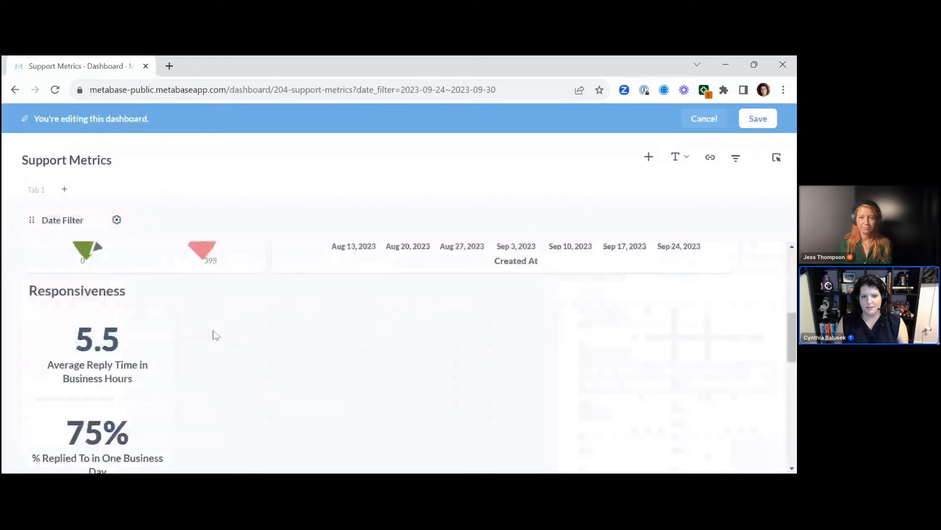
left_click(772, 123)
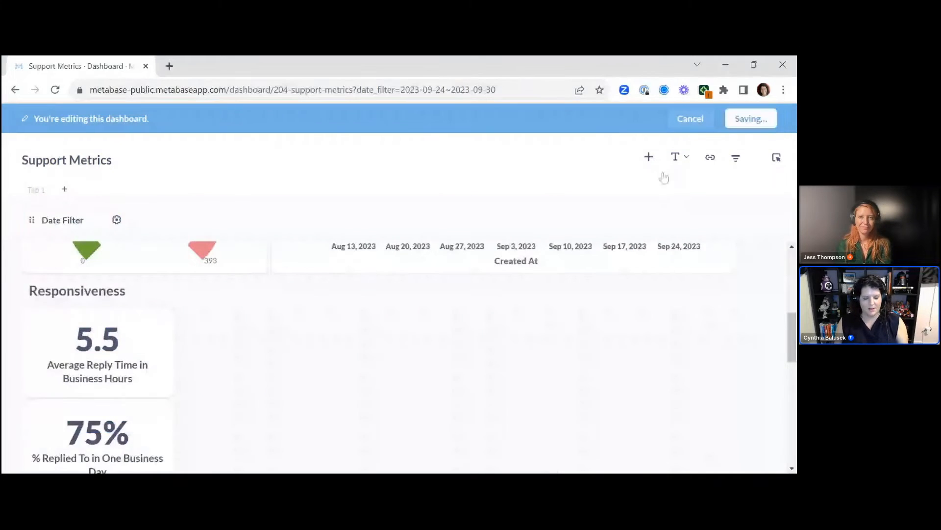
- Open the Success Engineering Zendesk Ticket Metrics model from the Support Metrics Webinar collection and hide the navigation sidebar
scroll(533, 267, "down", 6)
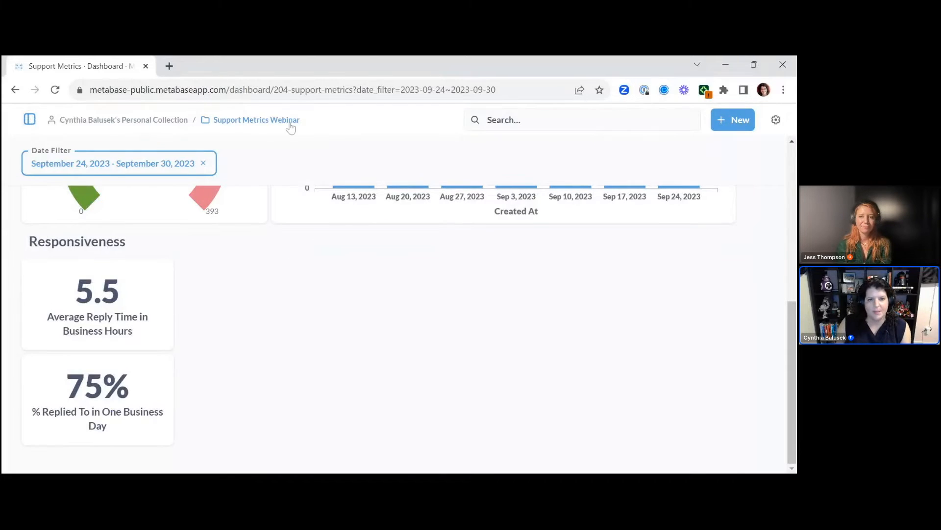
left_click(291, 120)
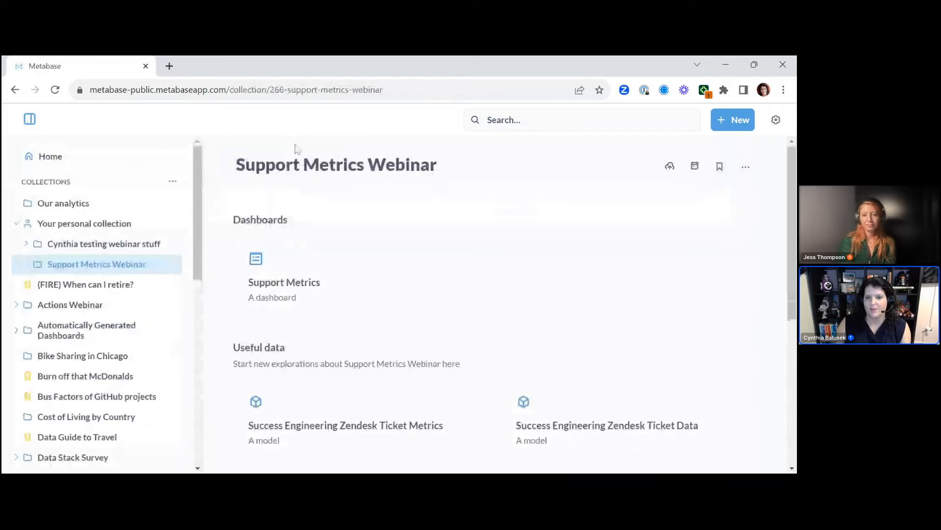
left_click(298, 425)
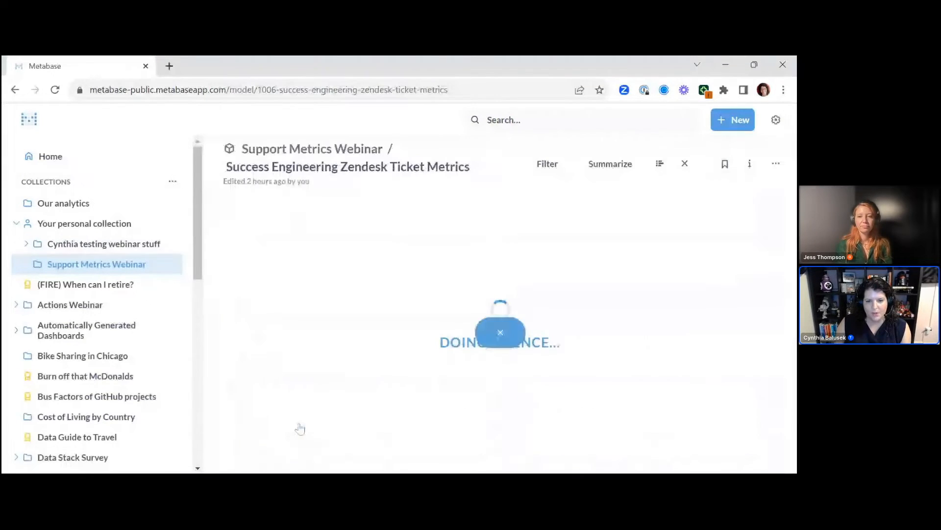
left_click(29, 119)
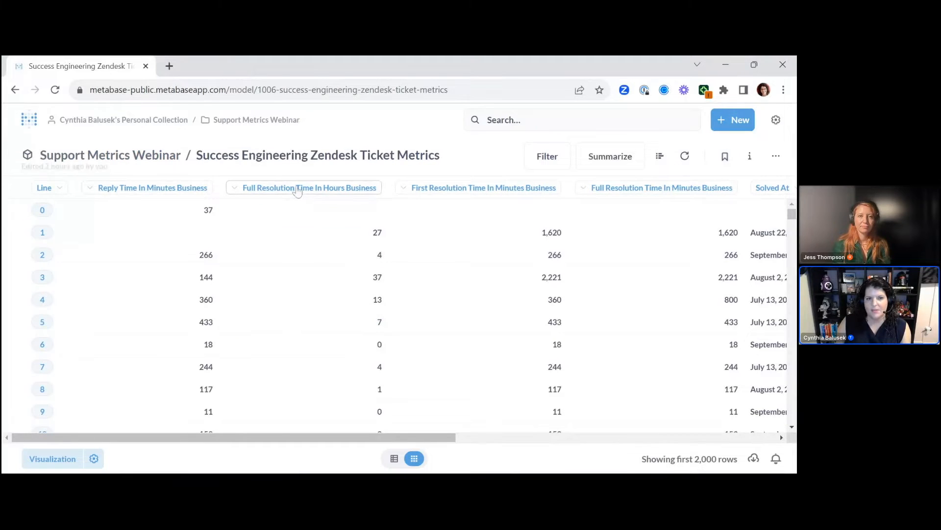
- Summarize the model by the average of Full Resolution Time In Hours Business
mouse_move(300, 188)
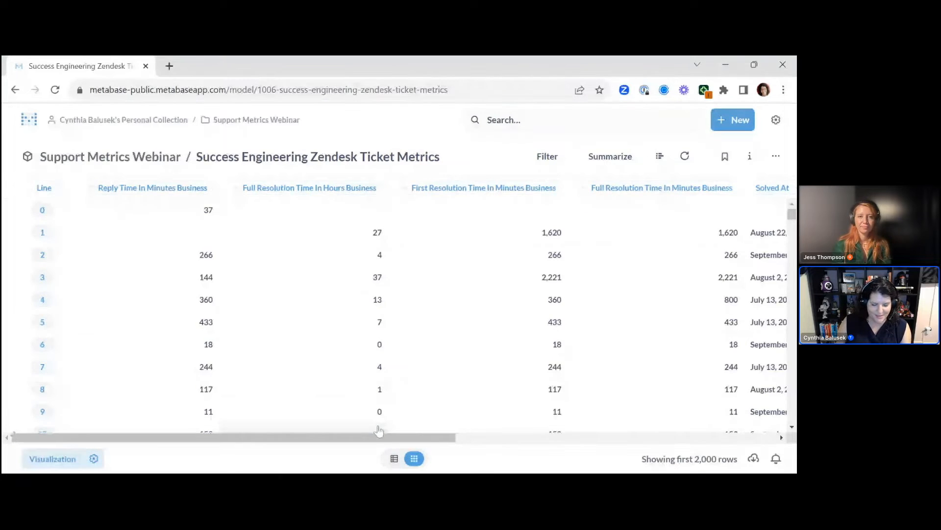
left_click(292, 188)
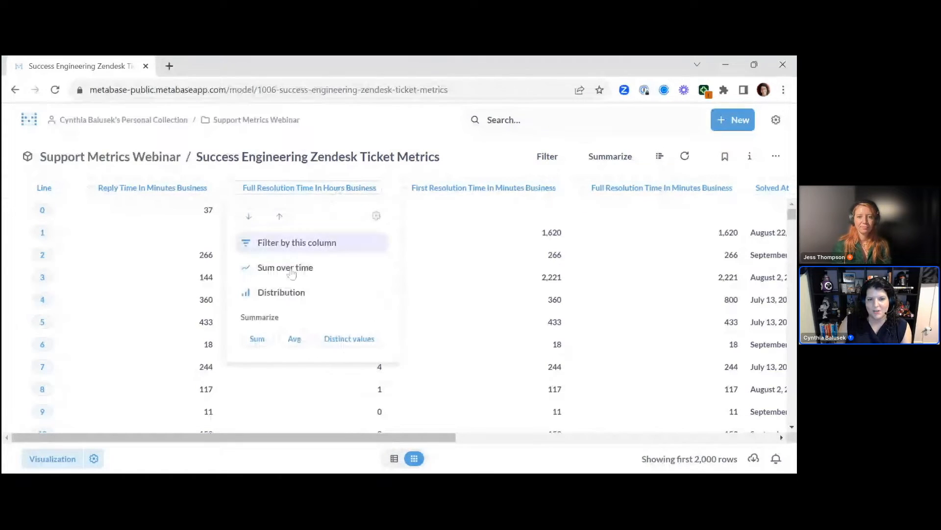
left_click(295, 339)
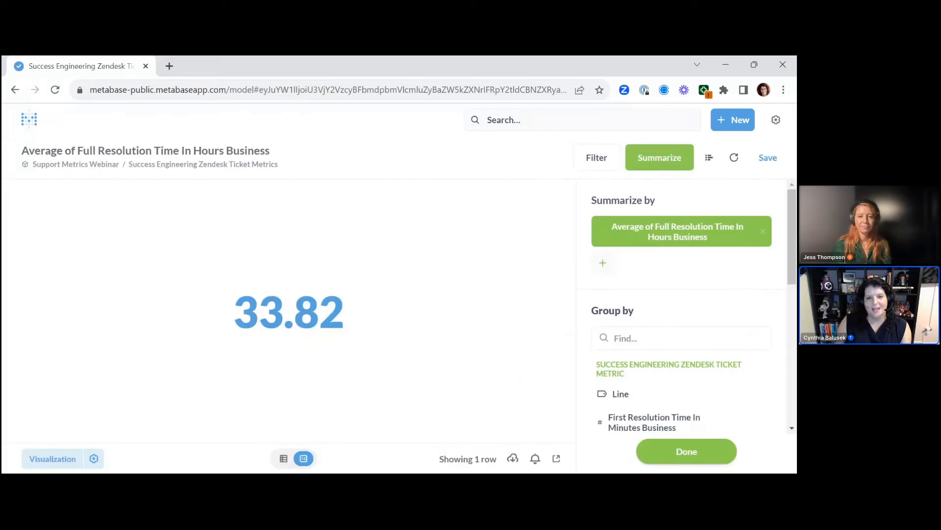
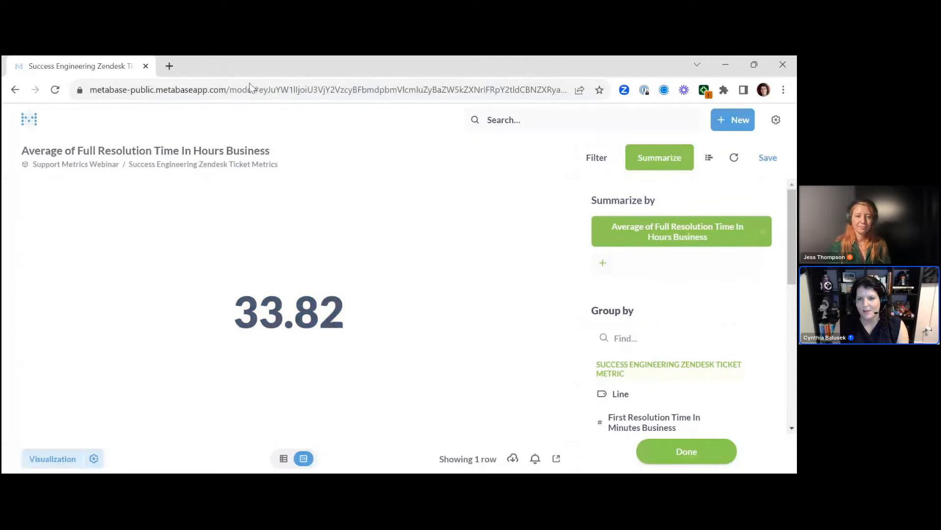
- Remove the average of Full Resolution Time In Hours Business metric to return to the unsummarized ticket rows
left_click(707, 161)
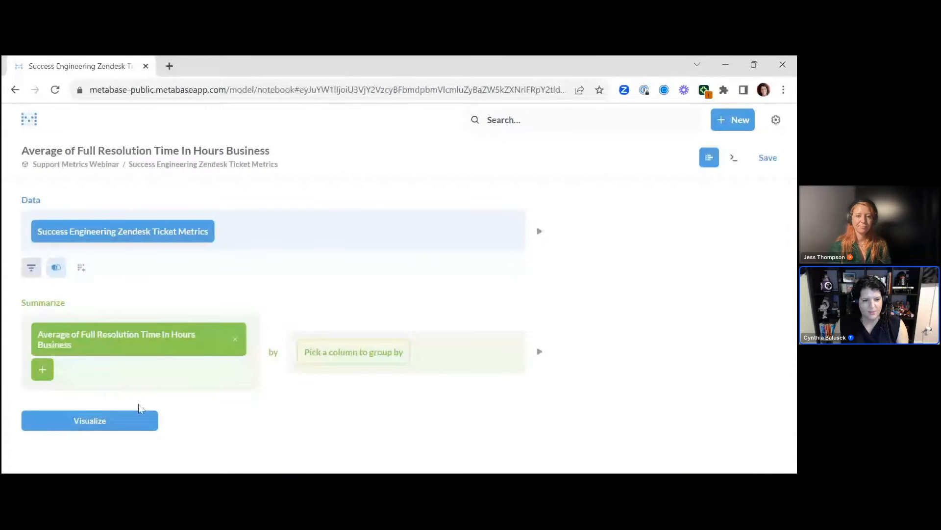
left_click(128, 420)
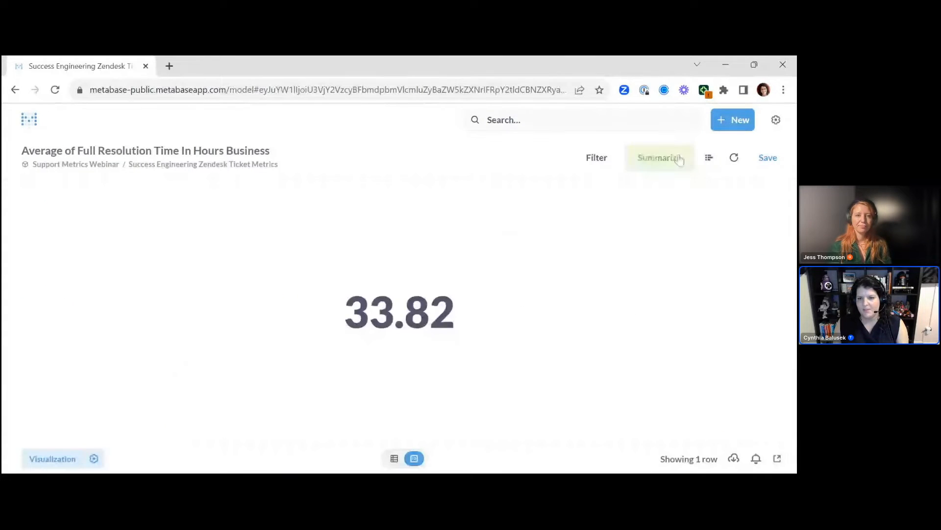
left_click(678, 157)
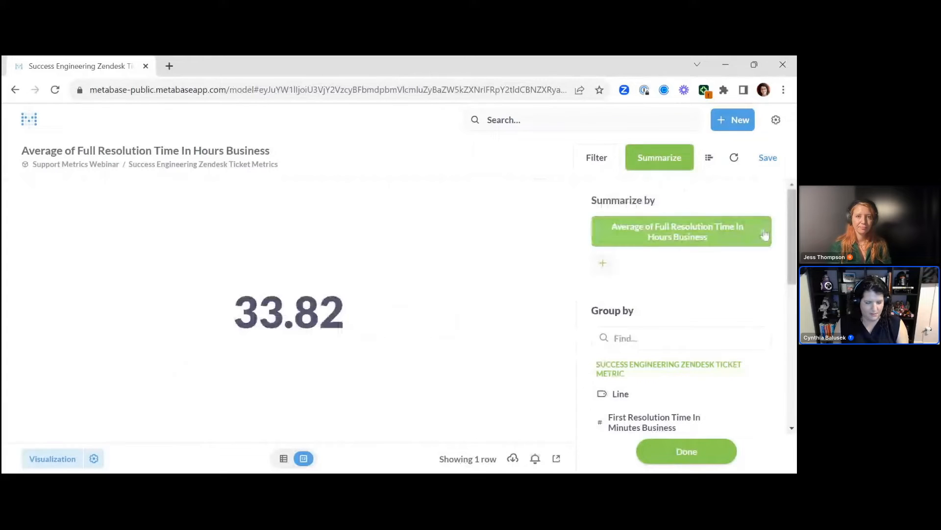
left_click(764, 233)
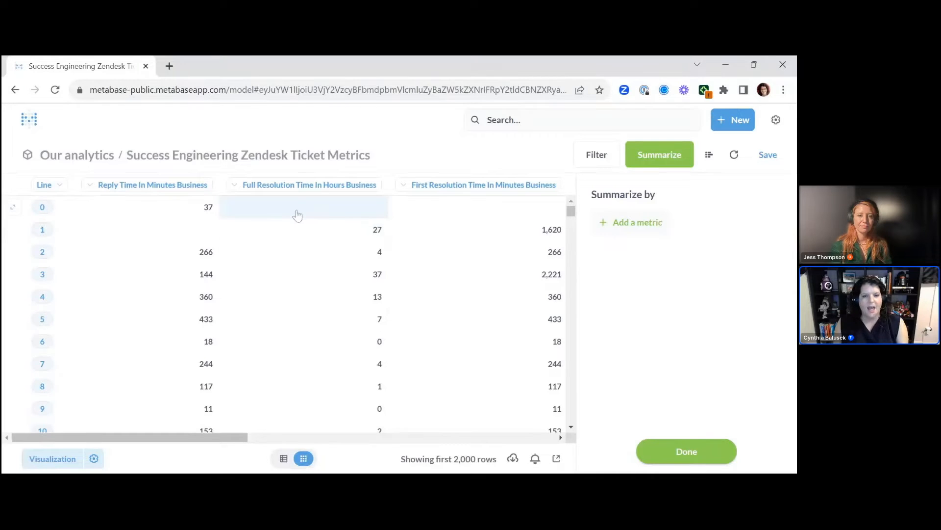
- Filter the model to rows where Full Resolution Time In Hours Business is not empty
left_click(295, 210)
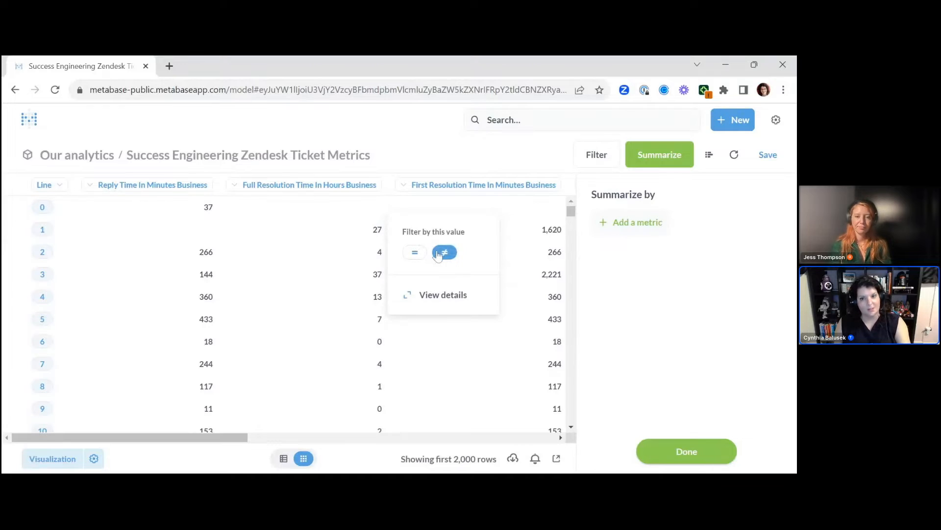
left_click(443, 253)
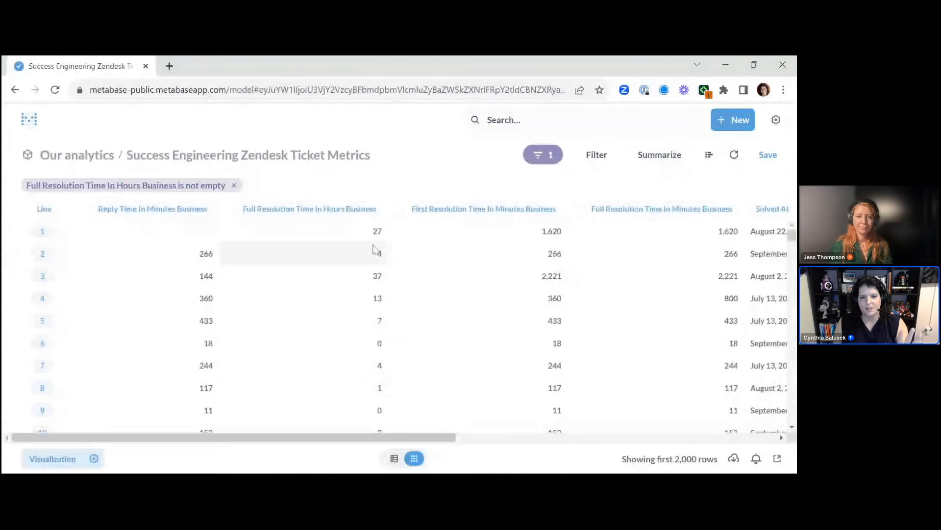
- Start a custom column with a case expression labelling Full Resolution Time In Hours Business < 9 as "1. Less Than One Business Day"
left_click(707, 155)
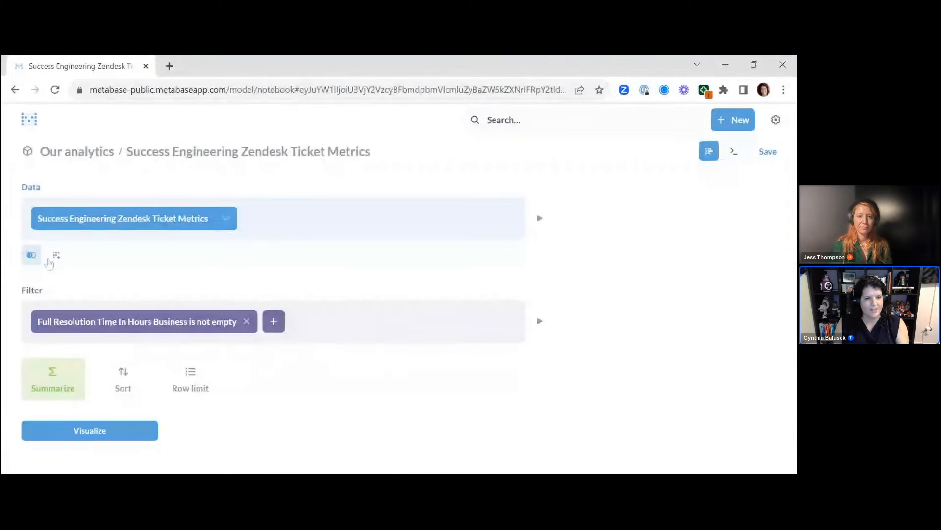
left_click(59, 255)
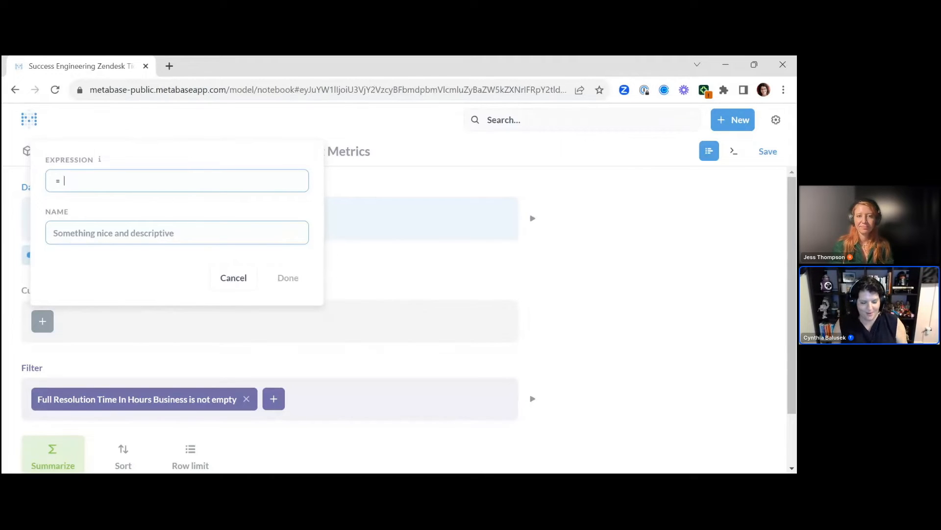
type("case")
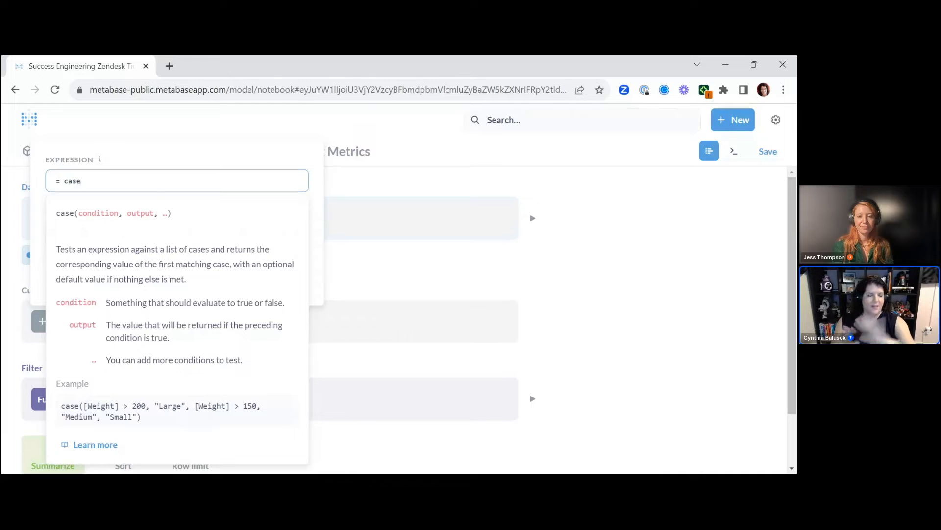
type("(")
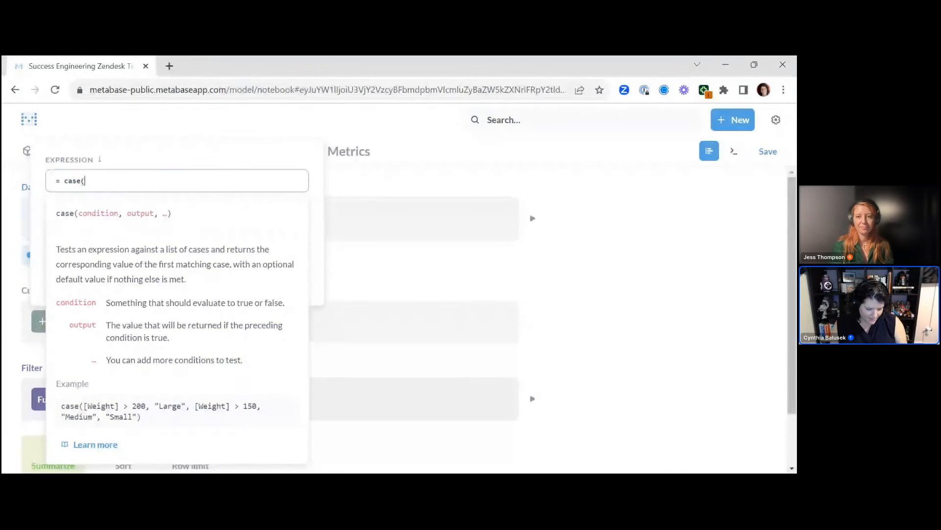
type("[Fu")
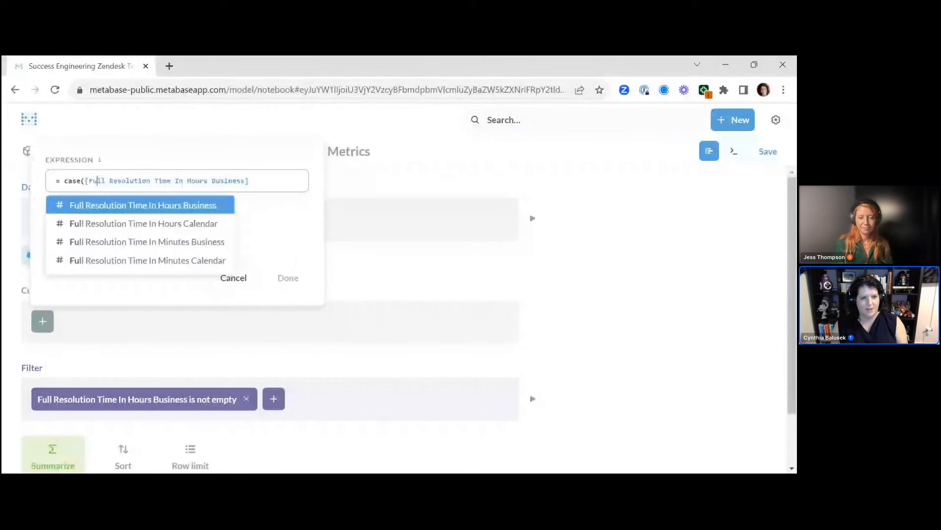
key("Return")
type("< ")
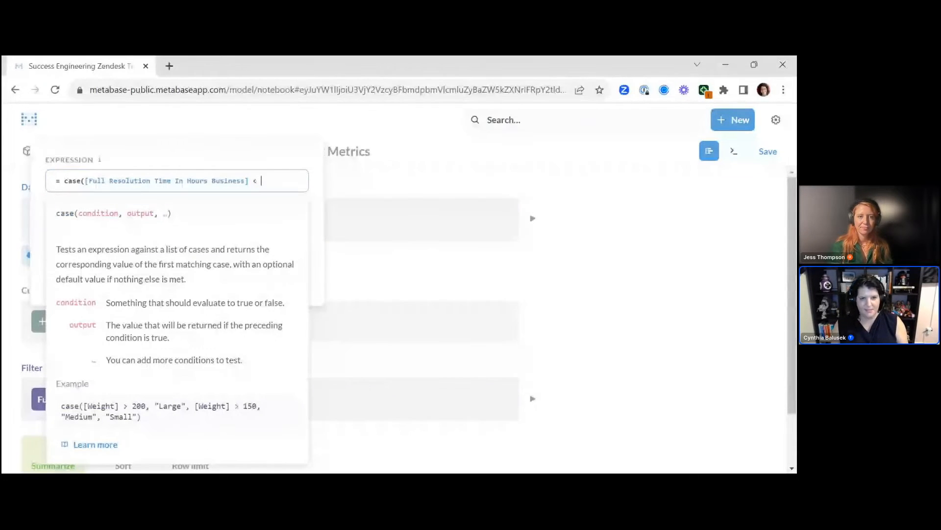
type("9, \"")
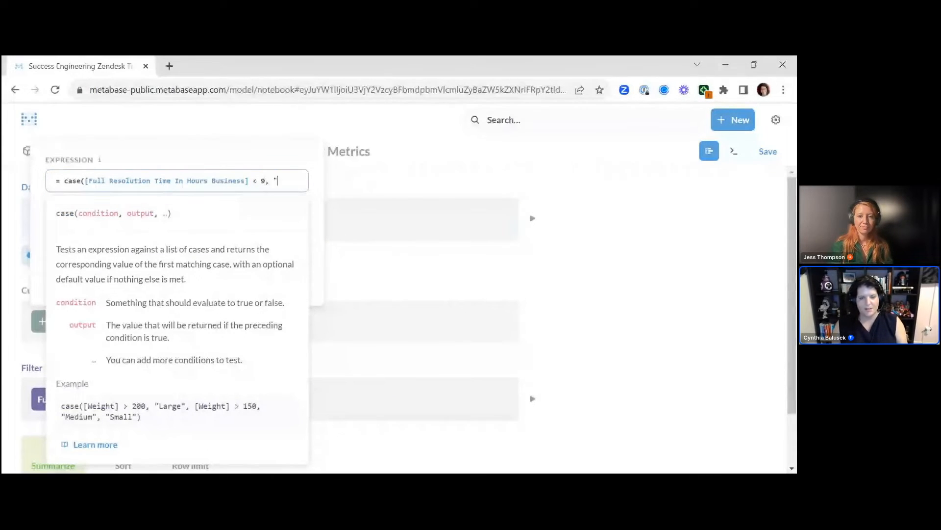
type("1.")
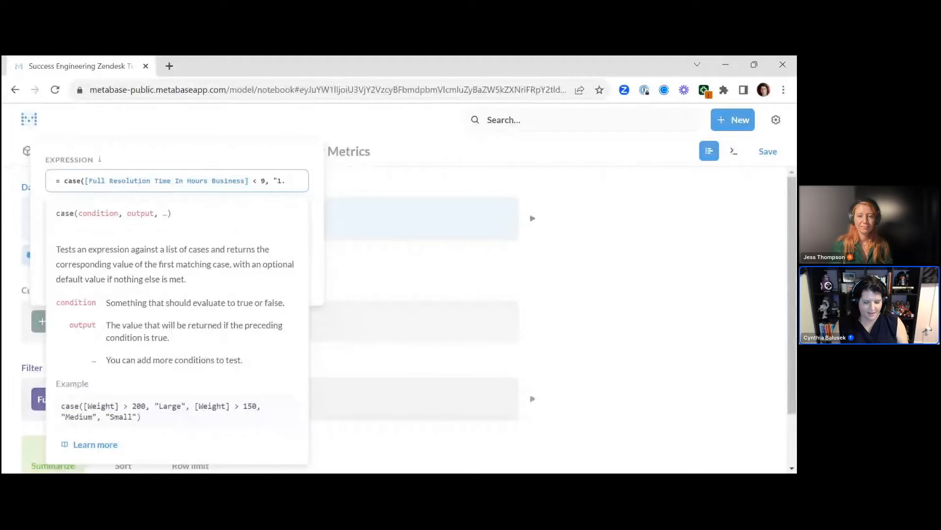
type(" Less Then")
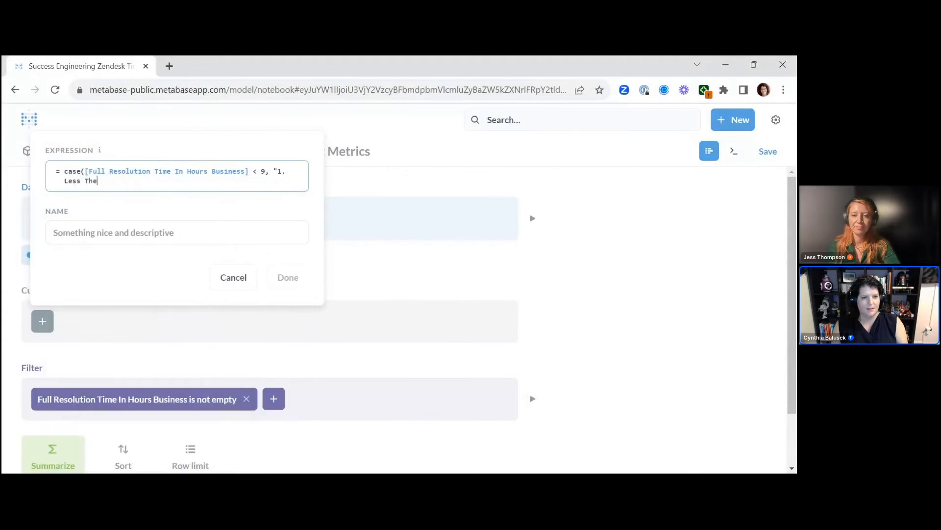
key("BackSpace")
key("BackSpace")
key("BackSpace")
type("an On")
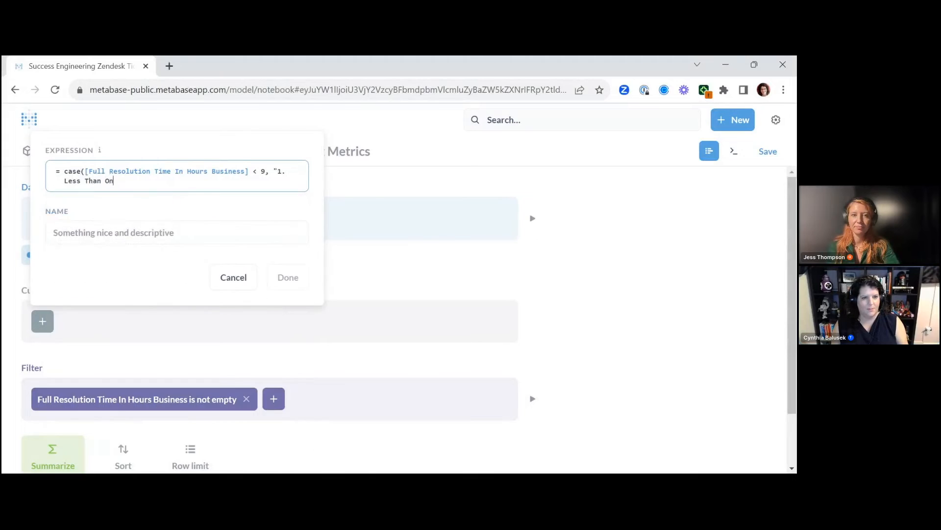
type("e Business D")
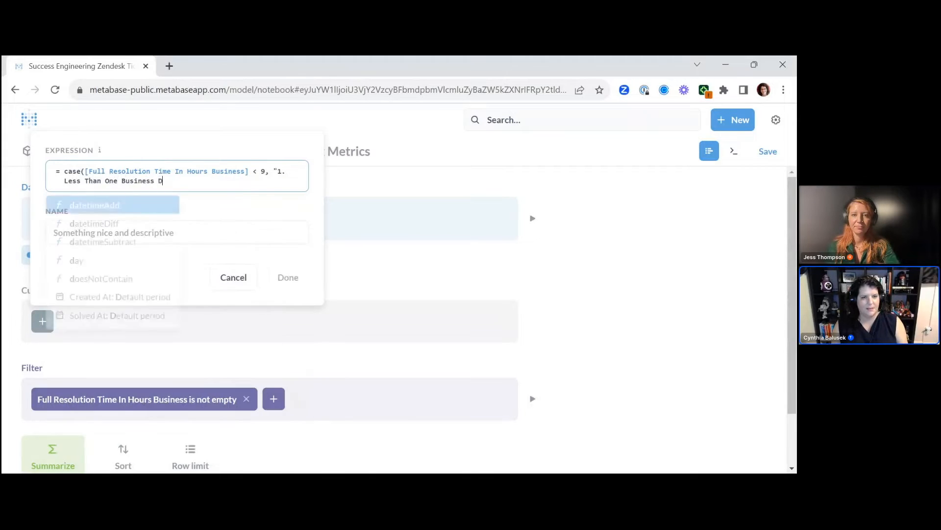
type("ay\",")
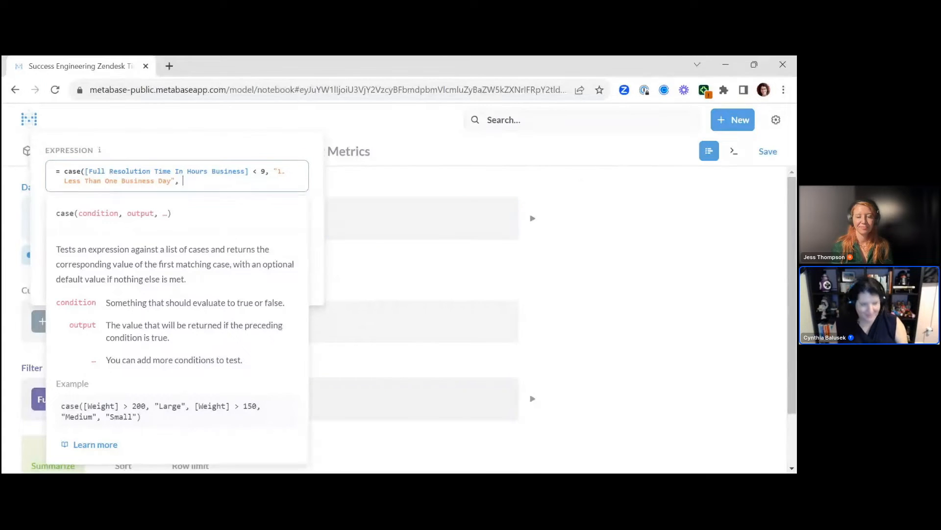
- Add a second case to the expression labelling Full Resolution Time In Hours Business < 27 as "2. 1 - 3 Business Days"
type("full")
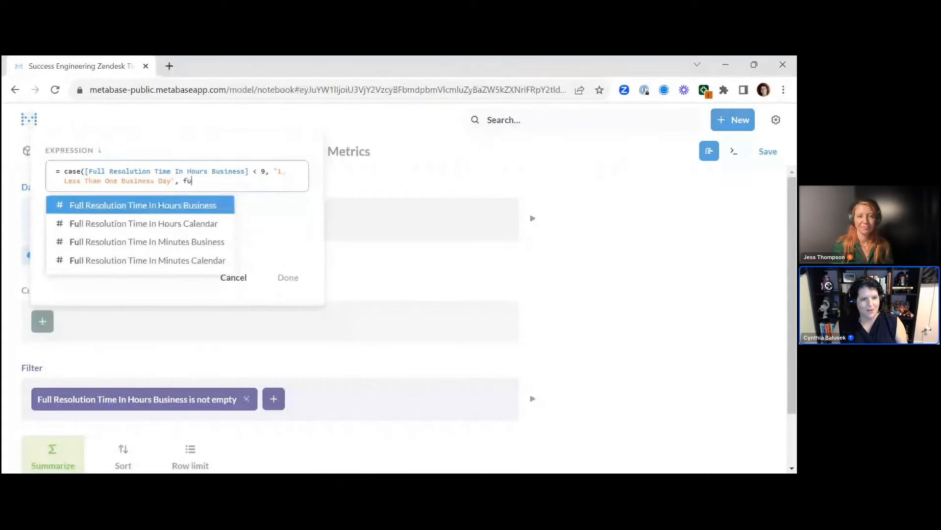
key("Return")
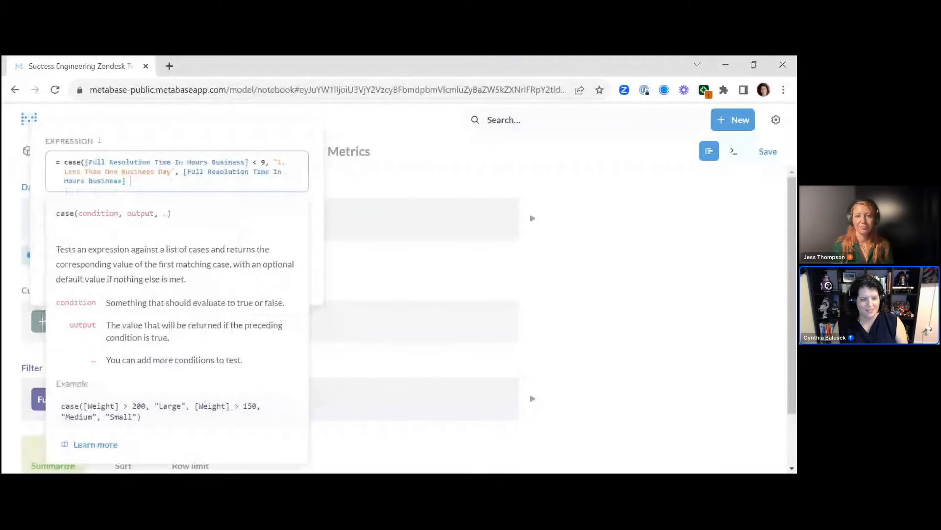
type("< ")
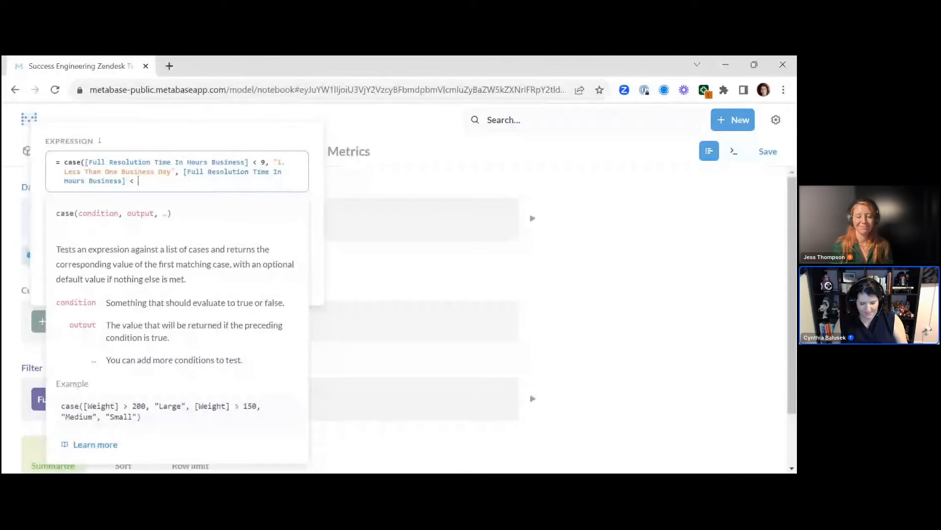
type("27, ")
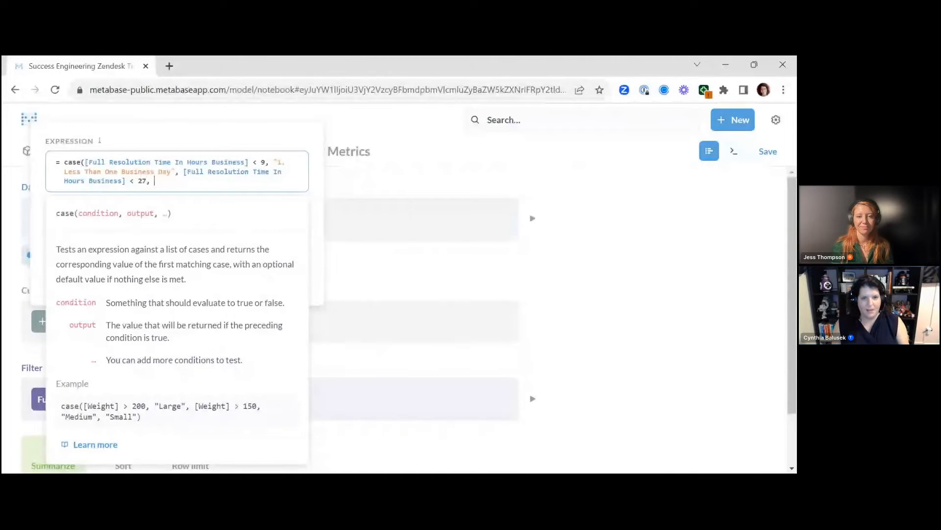
type("\"2. 1 ")
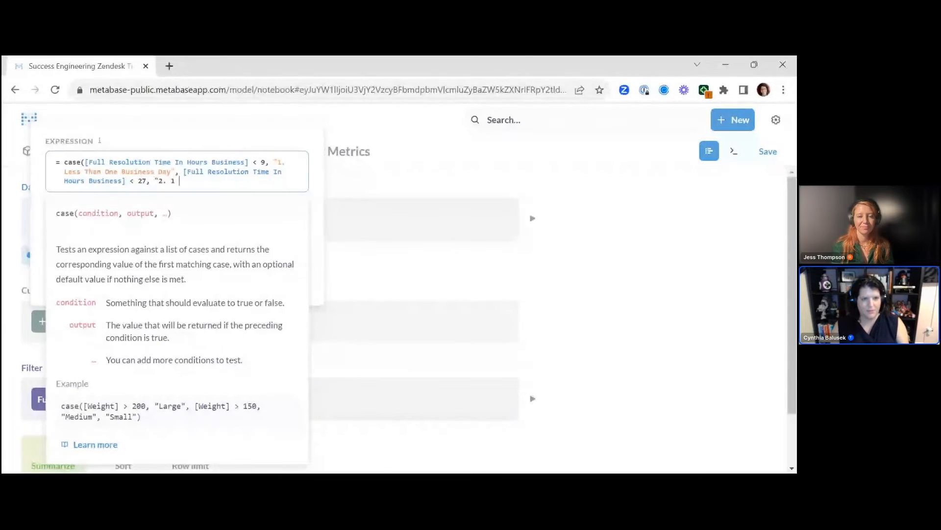
type("- 3 Business ")
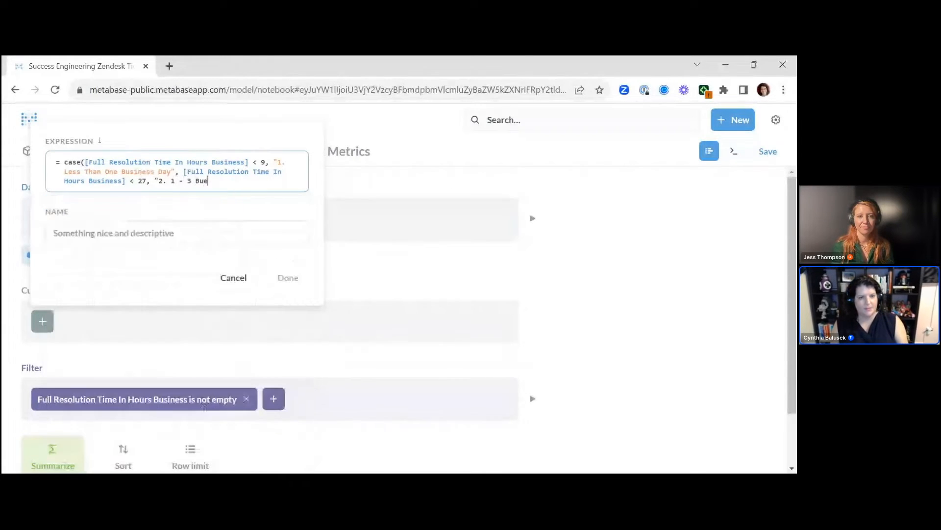
type("Days\", ru")
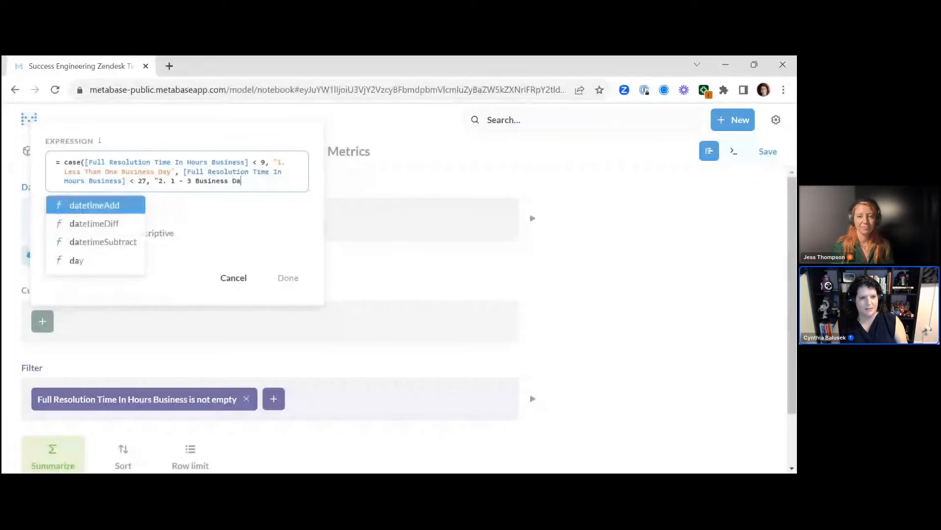
key("BackSpace")
key("BackSpace")
- Add a third case to the expression labelling Full Resolution Time In Hours Business < 63 as "3. 3 Business Days - Week"
type("[Full Resolution Time In Hours Business]")
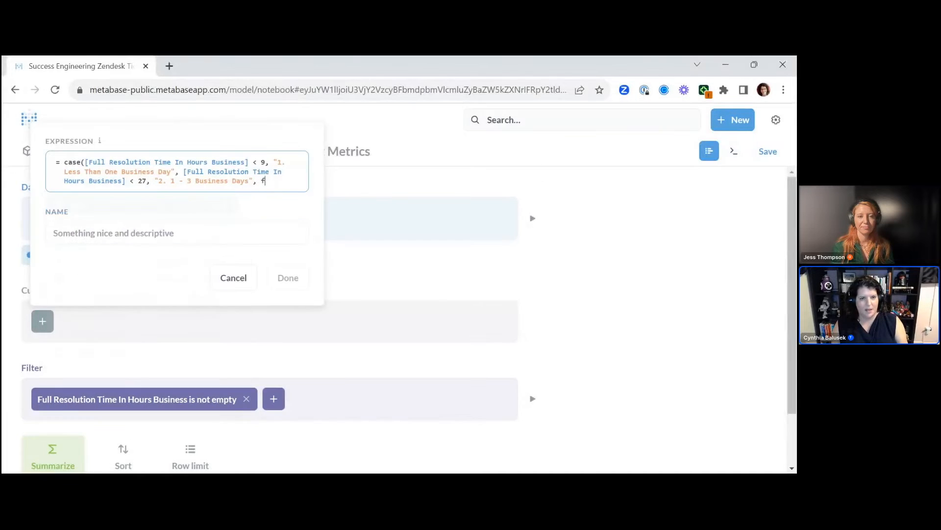
key("Return")
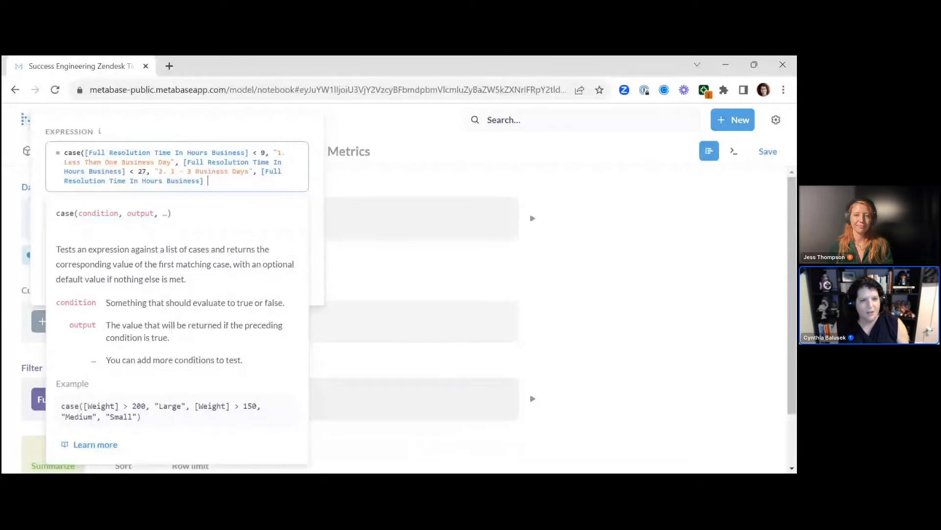
type("<")
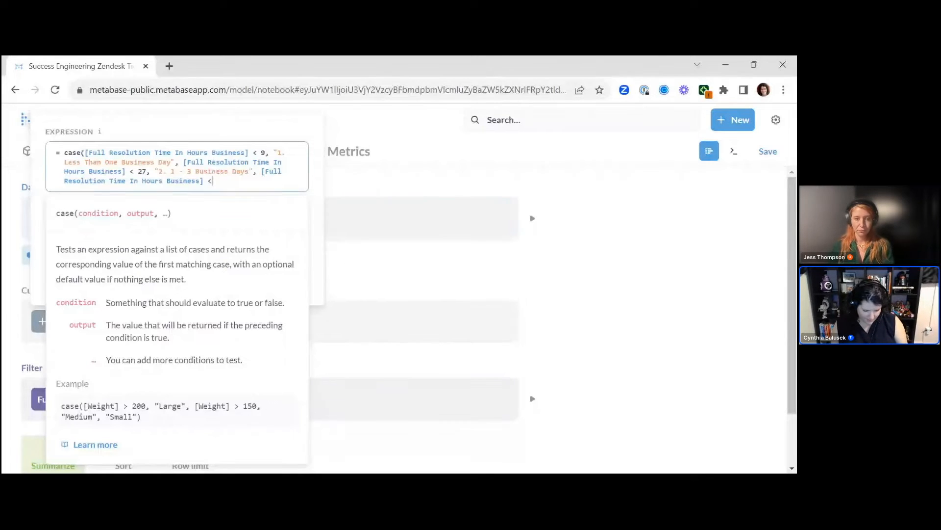
type(" 6")
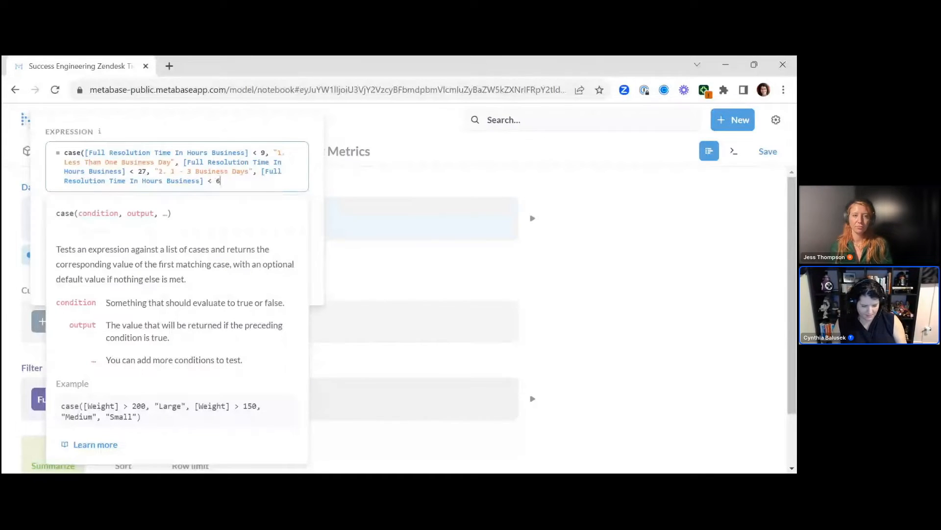
type("3, \"3")
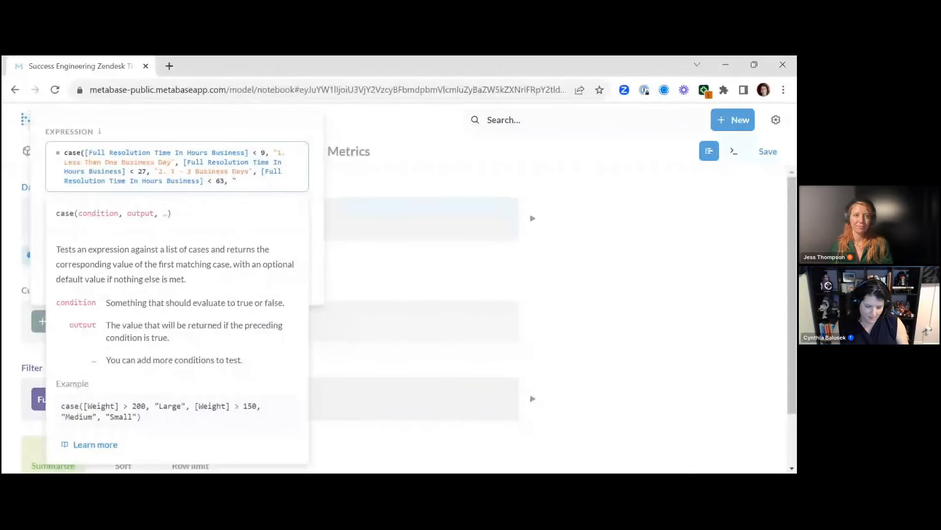
type(". B")
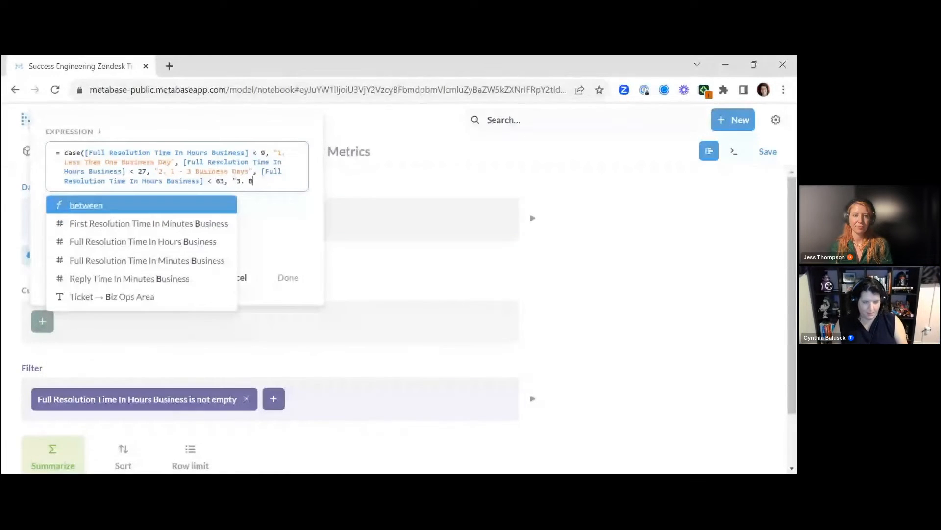
key("BackSpace")
type("3")
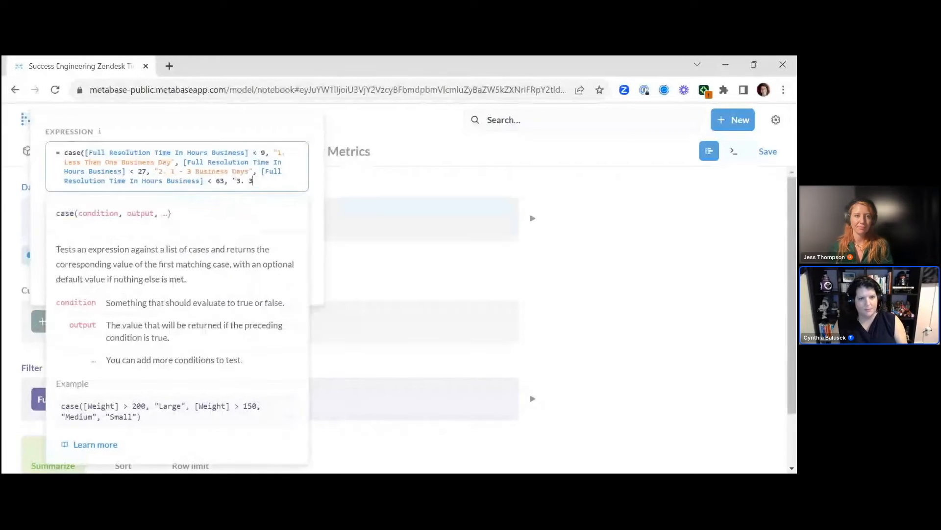
type(" Business ")
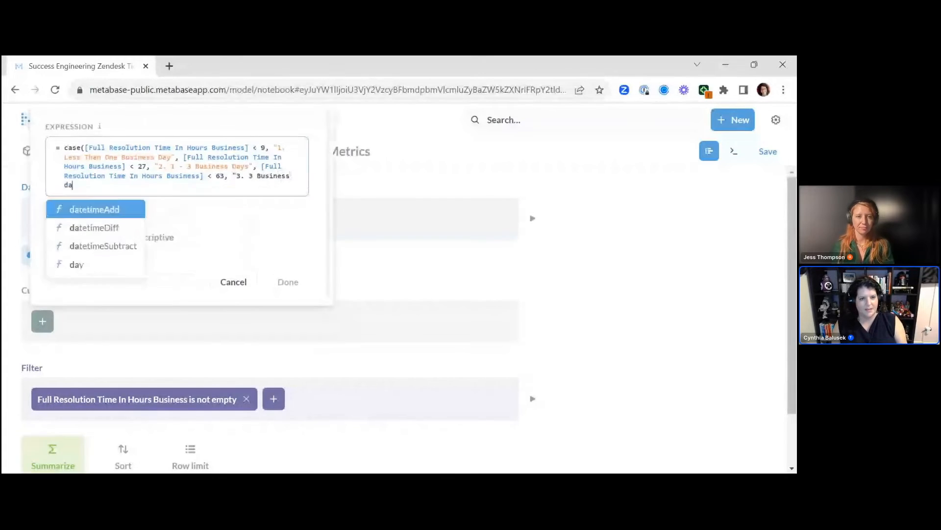
type("Days")
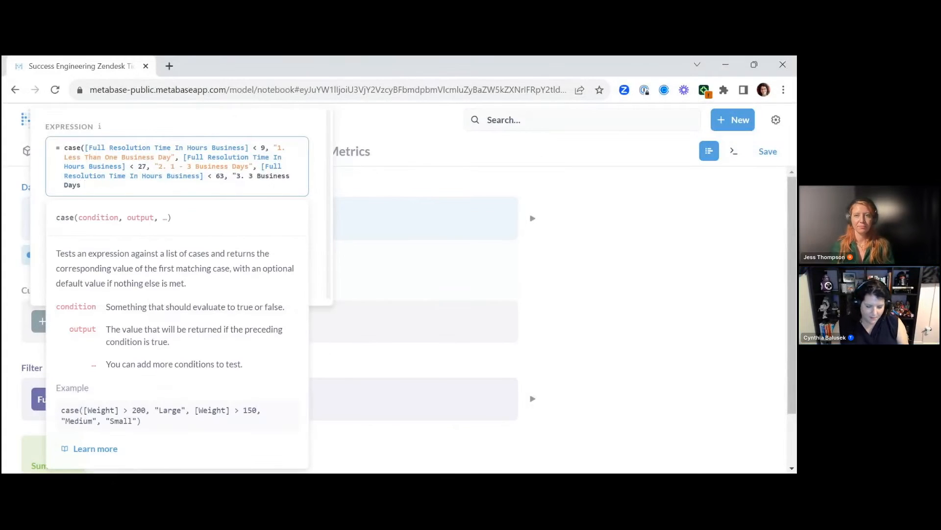
type(" - Wekk")
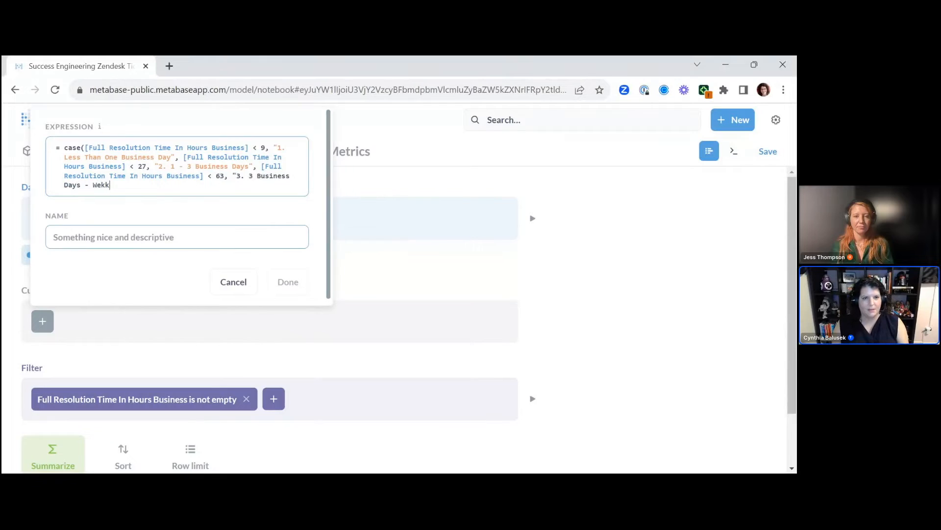
key("BackSpace")
key("BackSpace")
type("e")
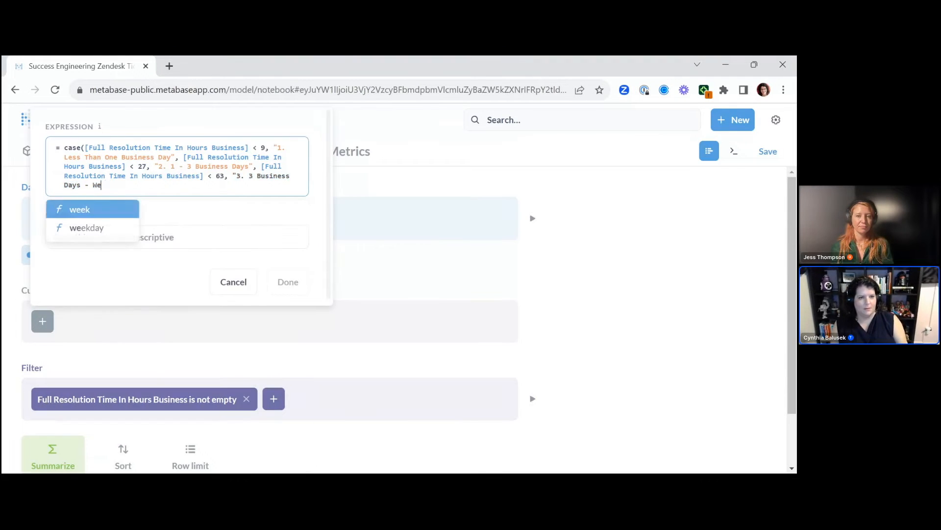
type("'k\", ")
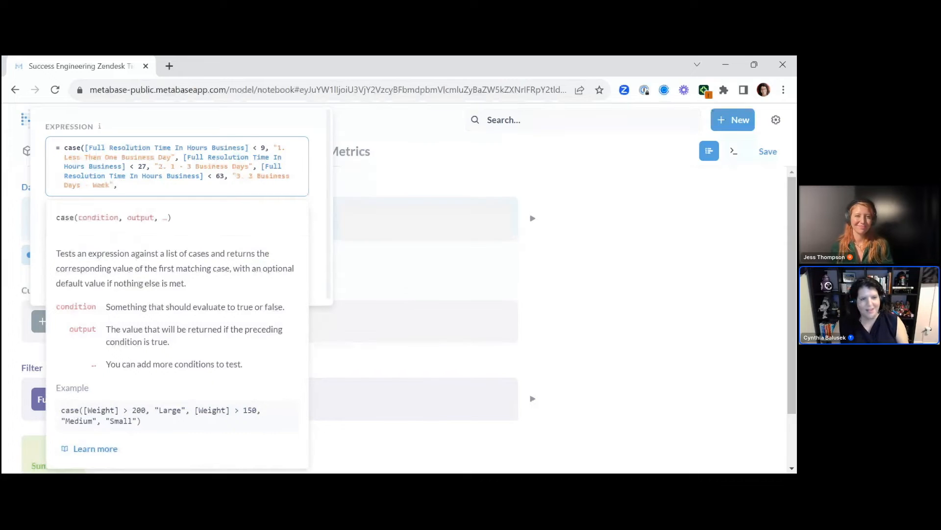
- Finish the case expression with the default output "4. Greater Than a Week" and create the custom column as "Time To Solve"
type("\"")
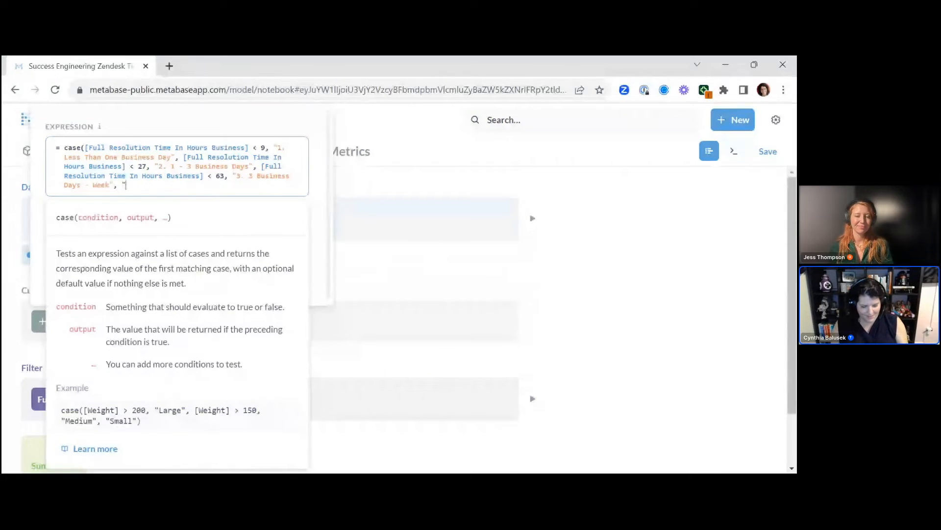
type("4. Greater Than a Week\")")
key("Tab")
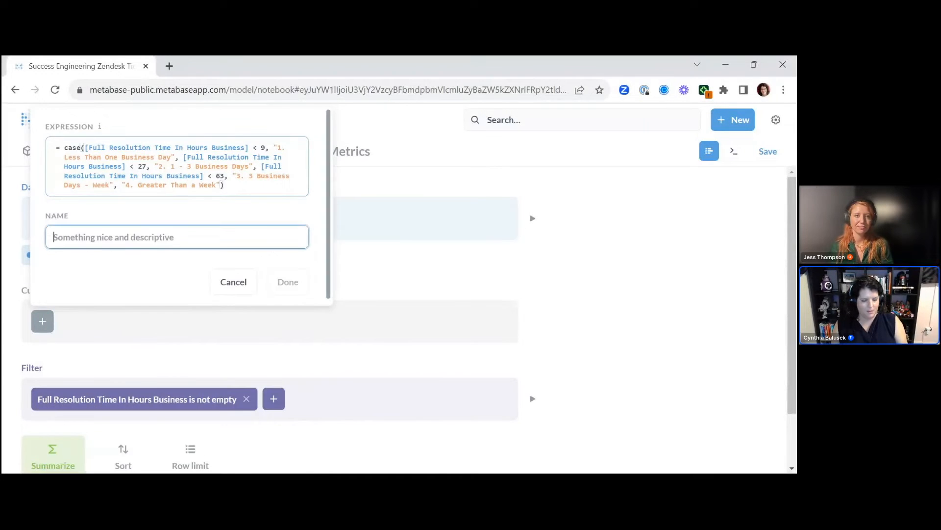
type("T")
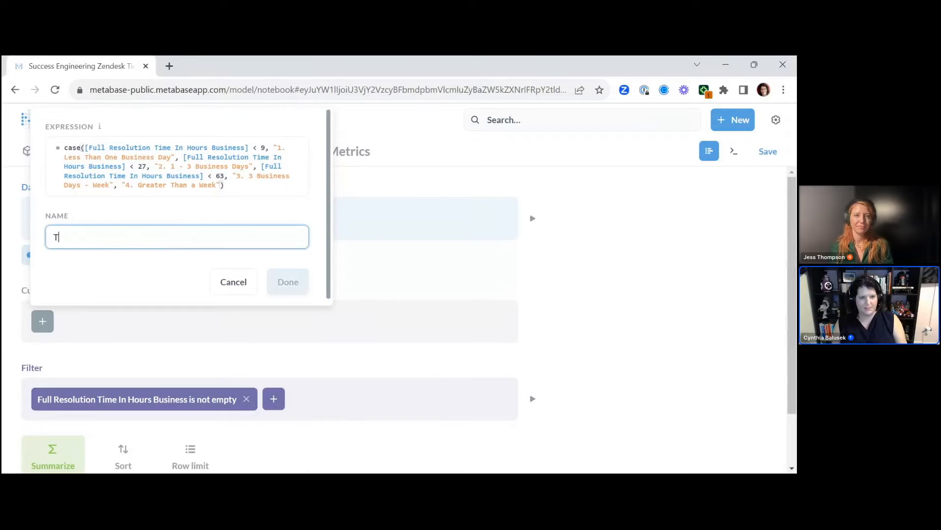
type("ime To Solve")
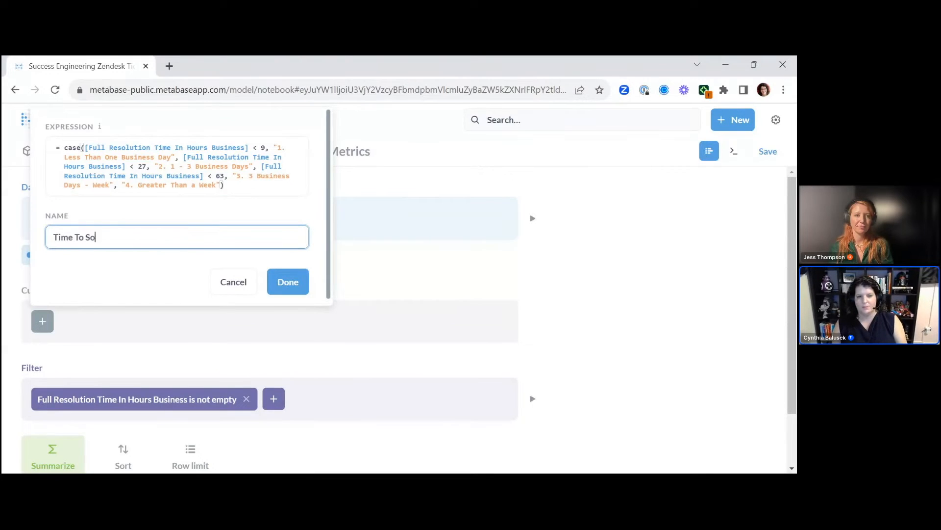
left_click(293, 281)
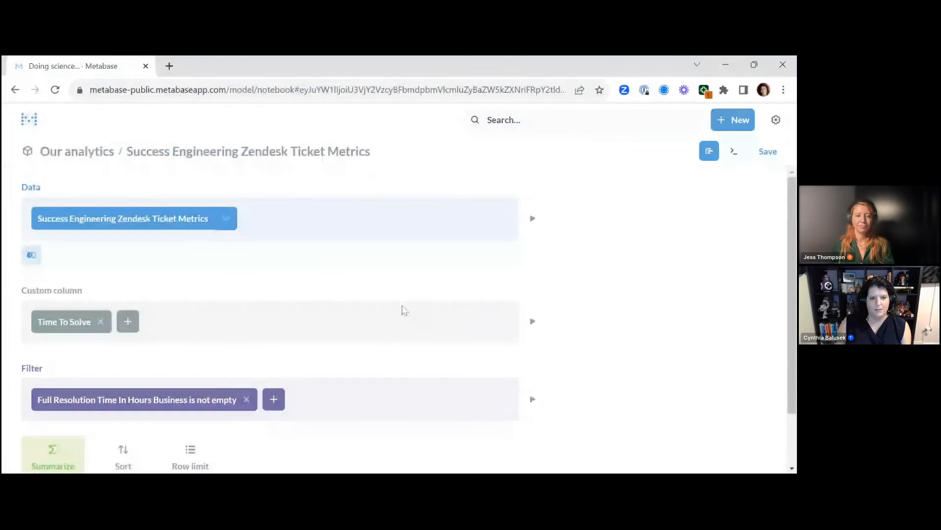
- Visualize the filtered ticket rows and chart the distribution of the Time To Solve column
scroll(401, 309, "down", 2)
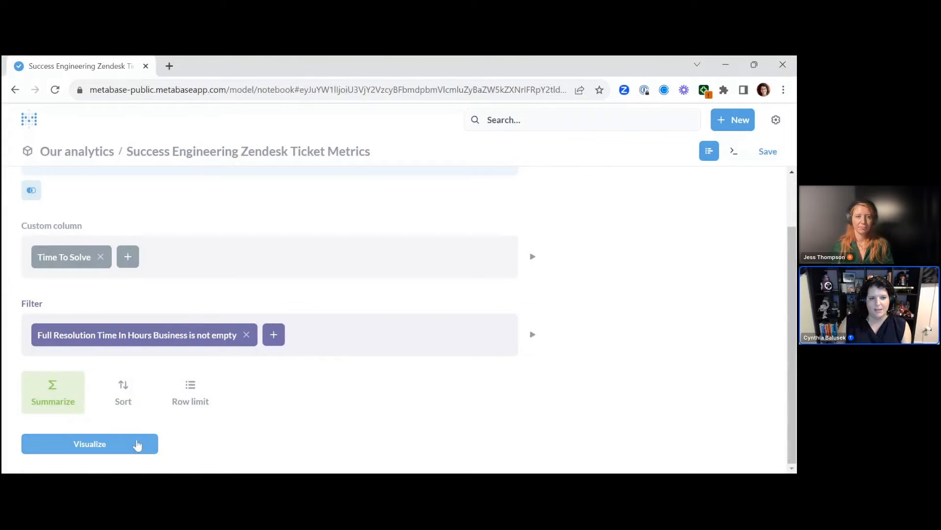
left_click(137, 444)
left_click_drag(307, 439, 713, 434)
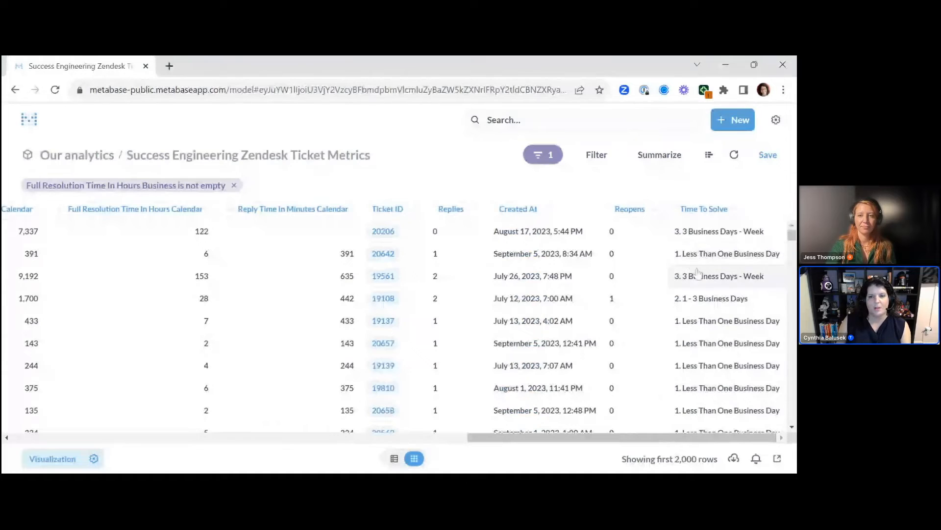
left_click(721, 211)
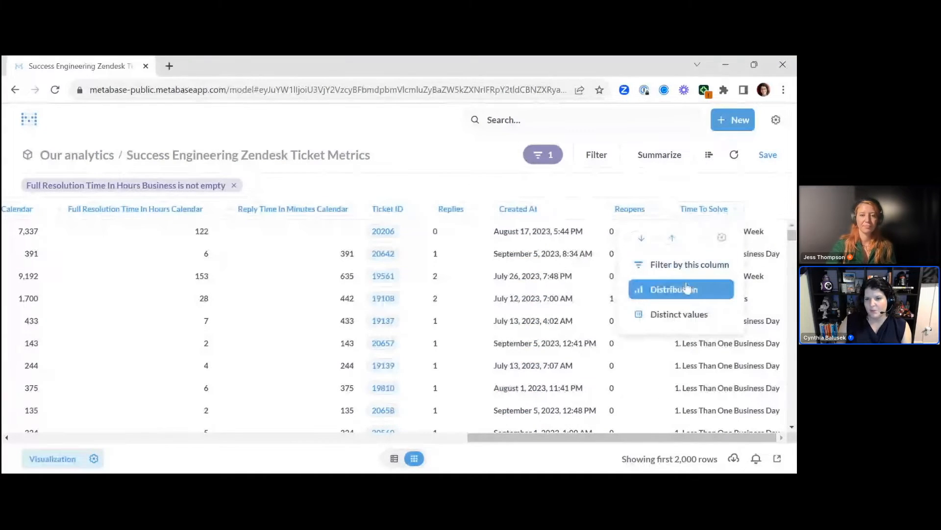
left_click(688, 288)
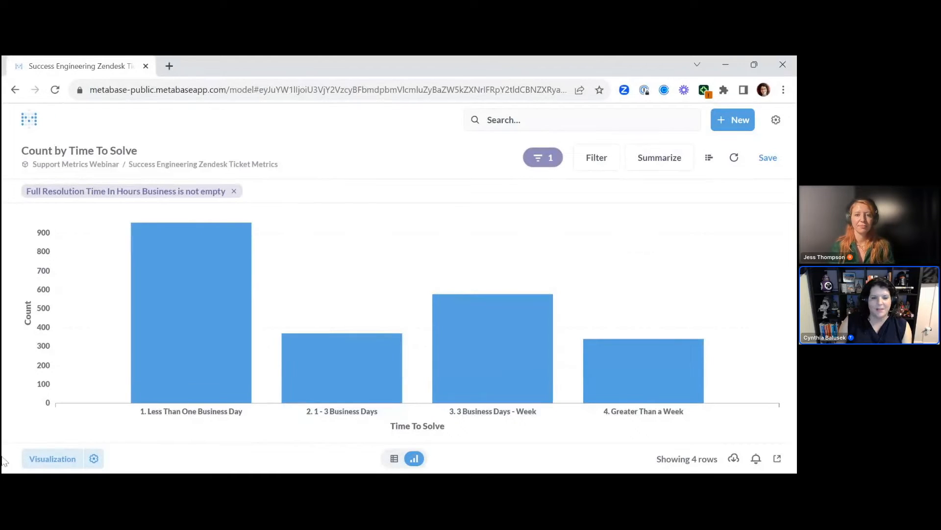
- Change the Count by Time To Solve visualization to a row chart
left_click(52, 460)
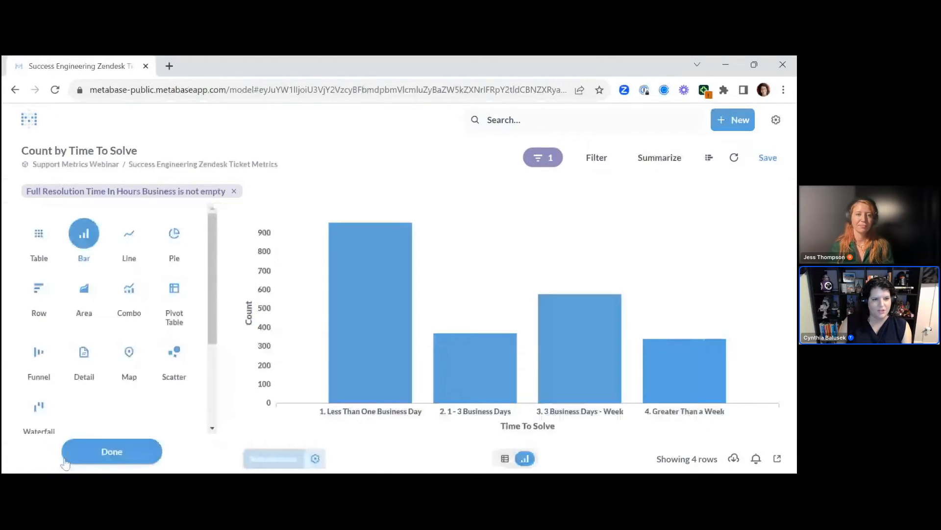
left_click(36, 290)
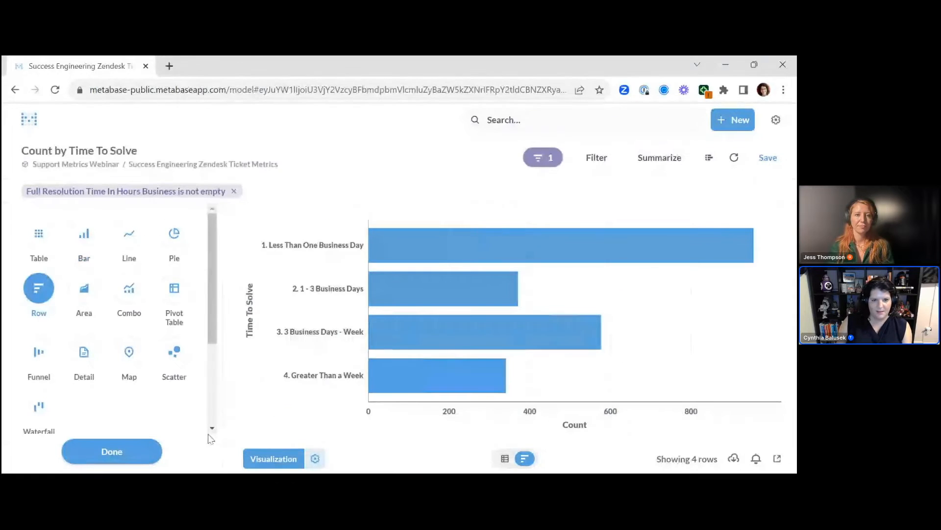
left_click(142, 456)
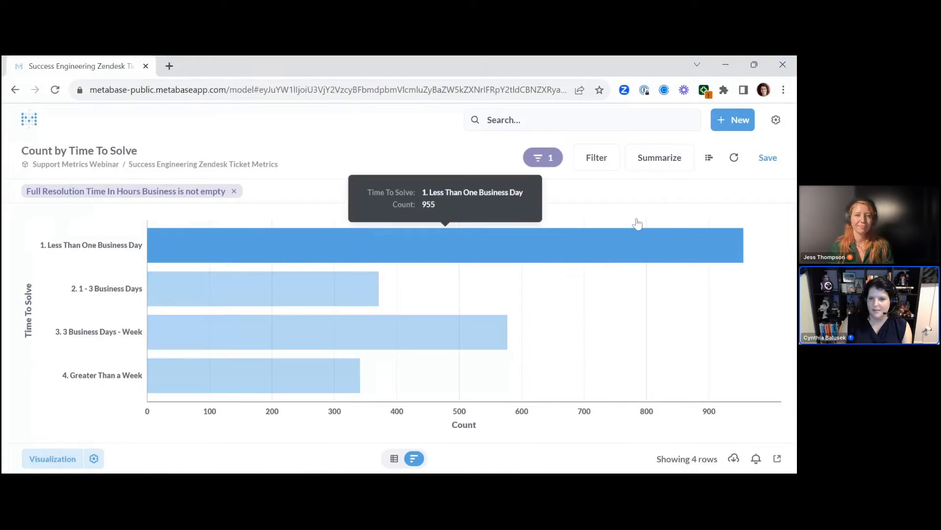
- Save the row chart as a new question named "Time to Solve" in the Support Metrics Webinar collection
left_click(768, 158)
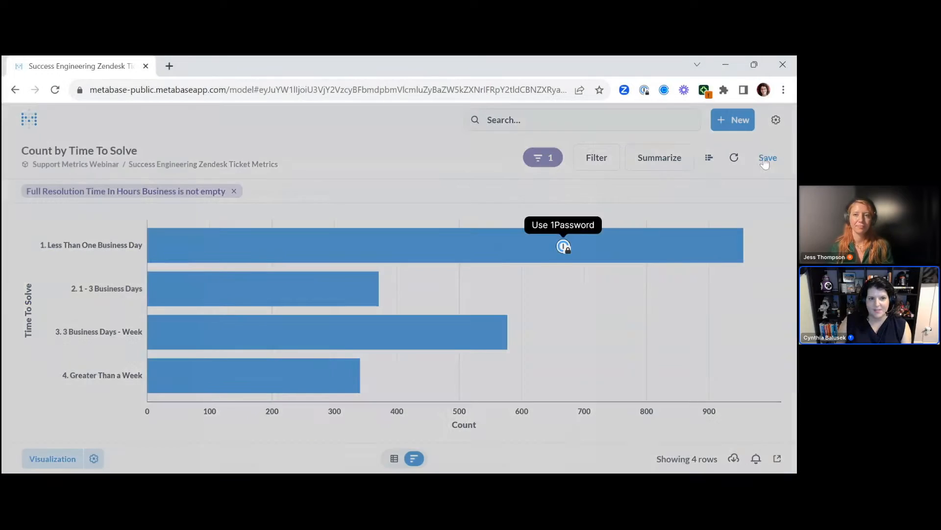
key("ctrl+a")
type("T")
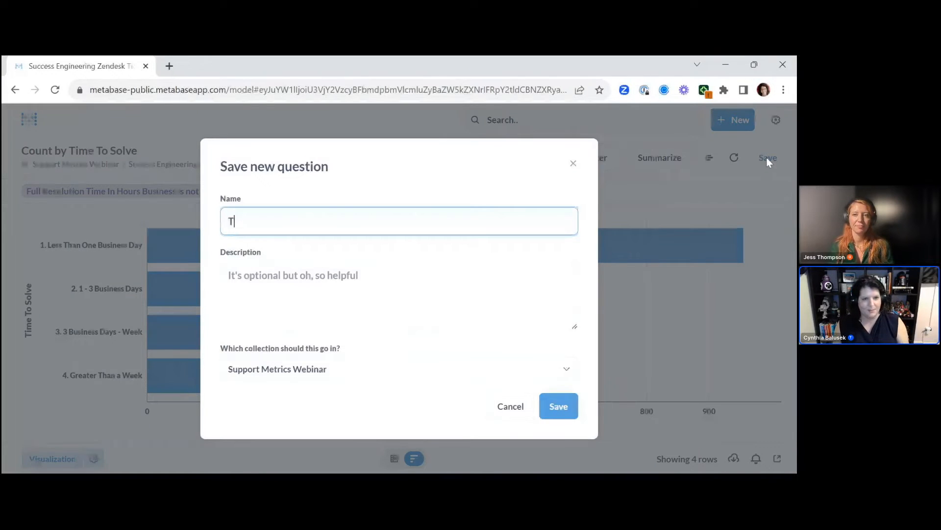
type("ime to Solve")
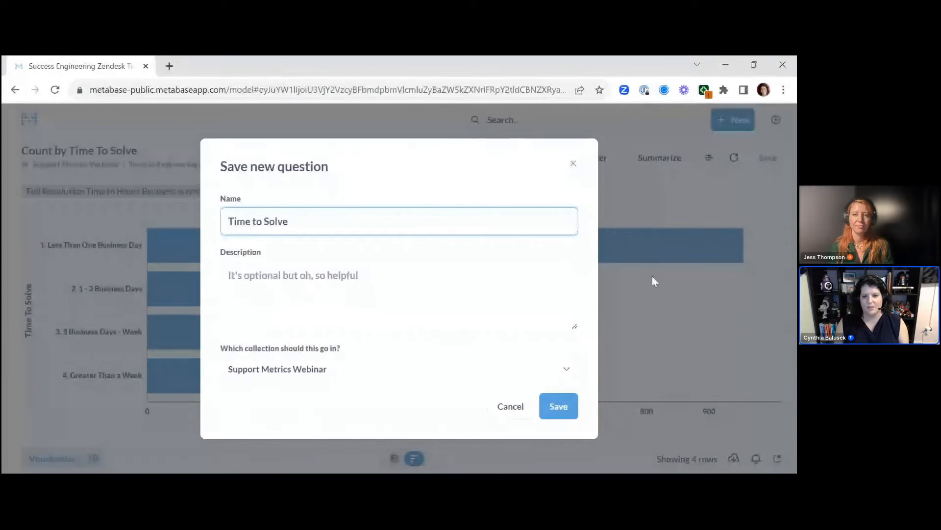
left_click(561, 407)
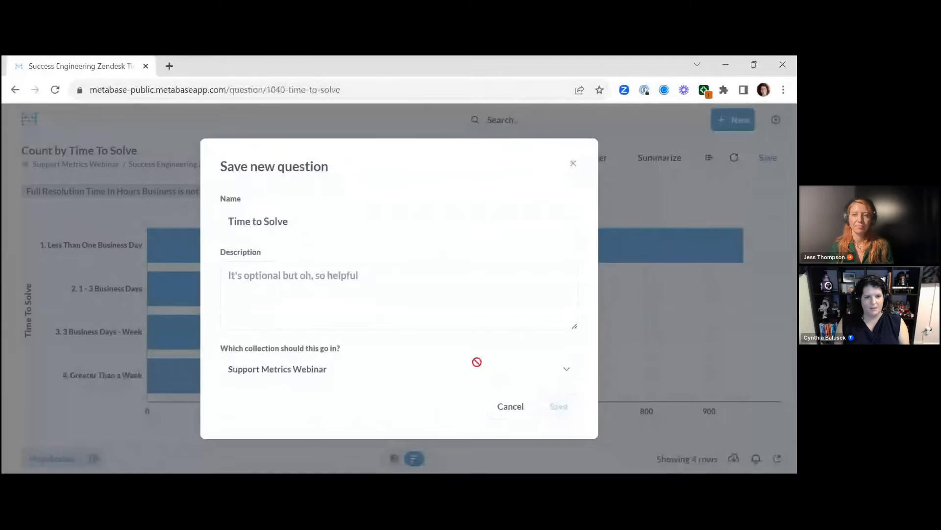
- Add the Time to Solve question to the Support Metrics dashboard and widen its card to line up with the chart above
left_click(322, 315)
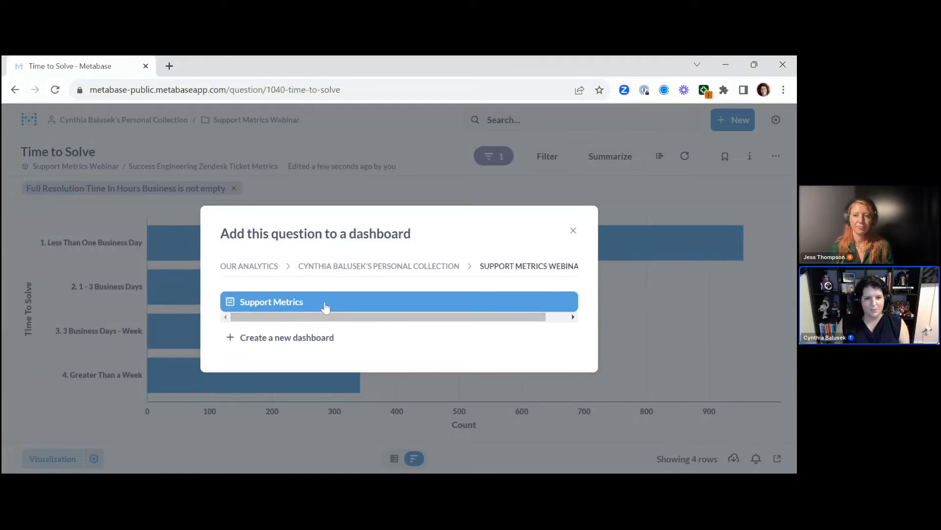
left_click(326, 304)
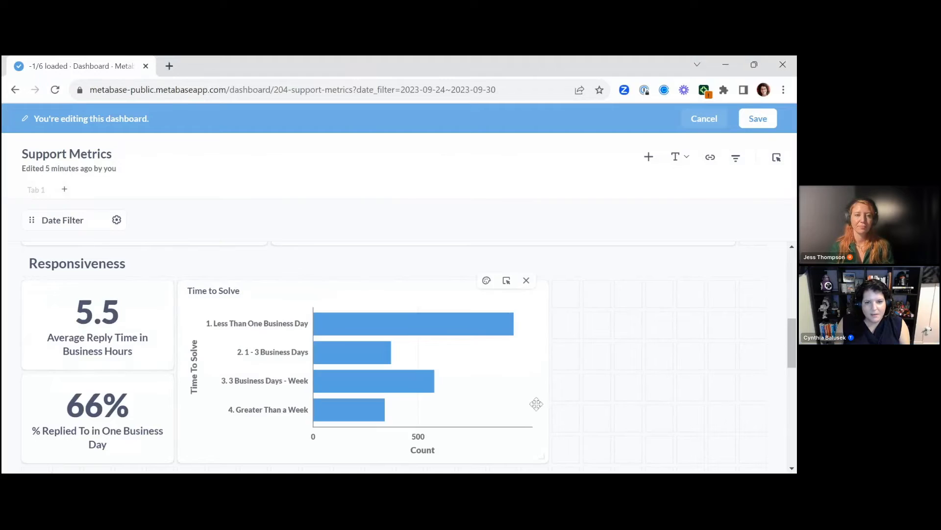
left_click_drag(536, 458, 732, 458)
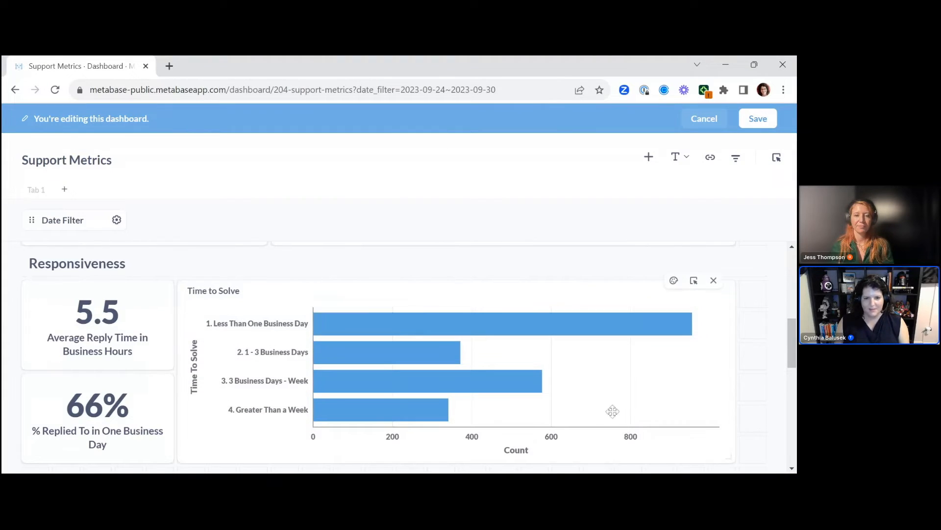
- Connect the Date Filter to the Time to Solve card's Solved At column and save the dashboard
mouse_move(791, 339)
left_mouse_down()
mouse_move(790, 323)
mouse_move(789, 346)
left_mouse_up()
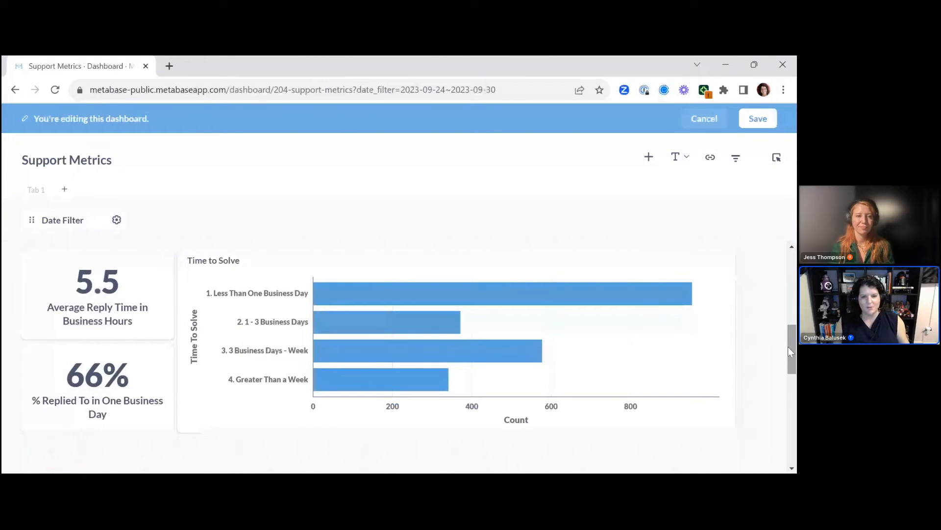
left_click(49, 219)
left_click(300, 378)
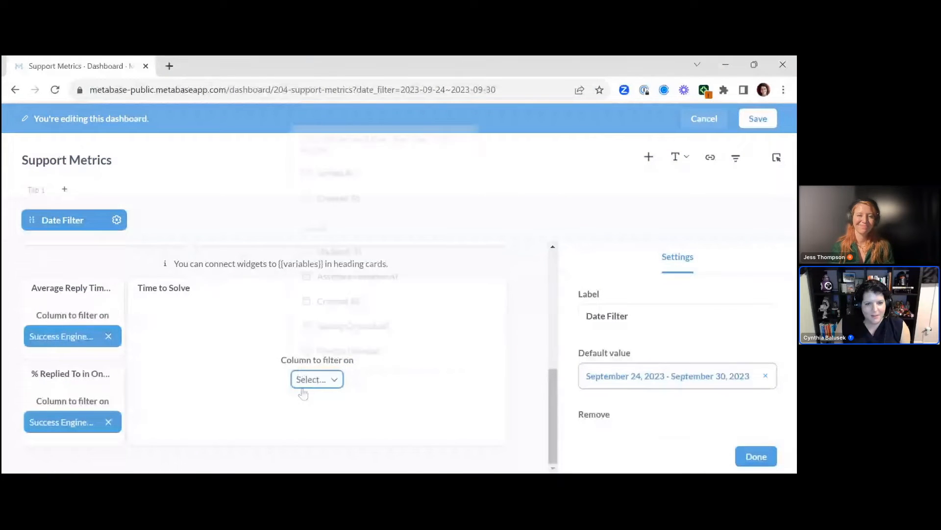
left_click(354, 182)
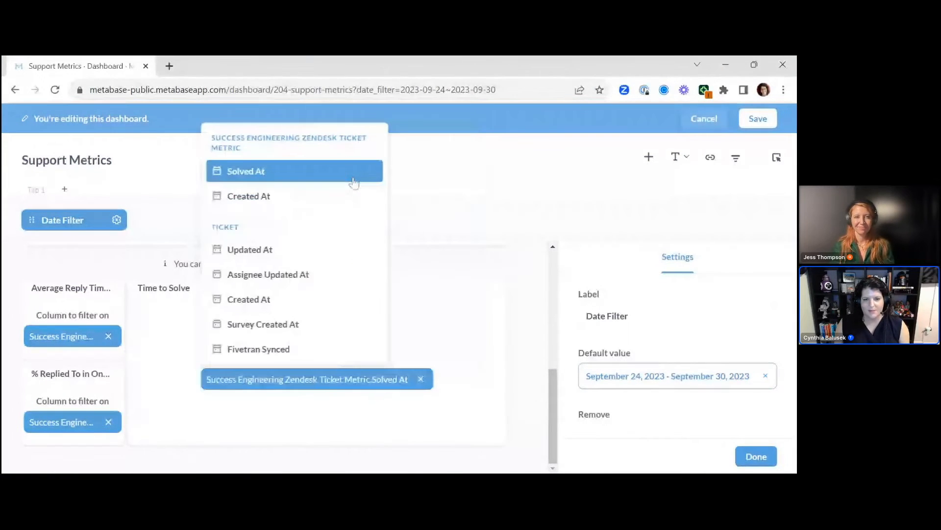
left_click(756, 456)
left_click(757, 119)
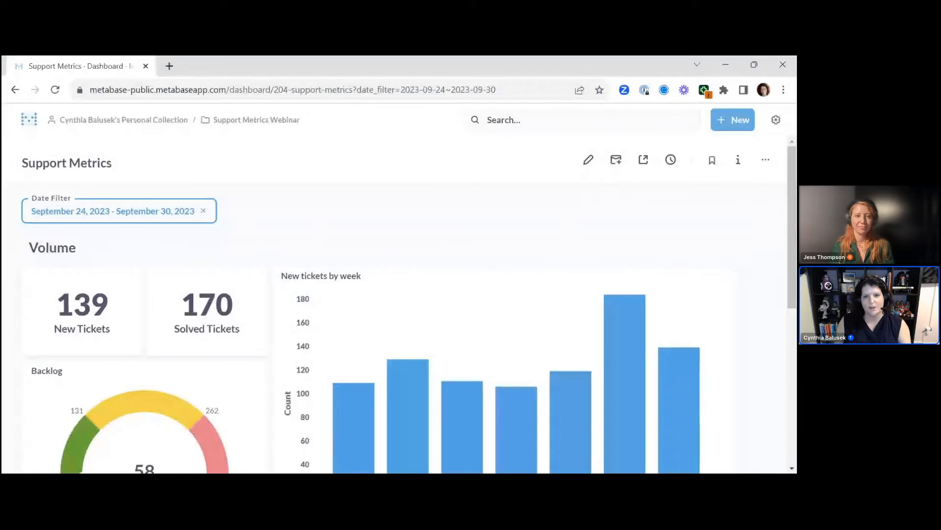
- Add a "Satisfaction" heading below the Responsiveness section of the Support Metrics dashboard and save the dashboard
left_click(593, 167)
left_click(677, 157)
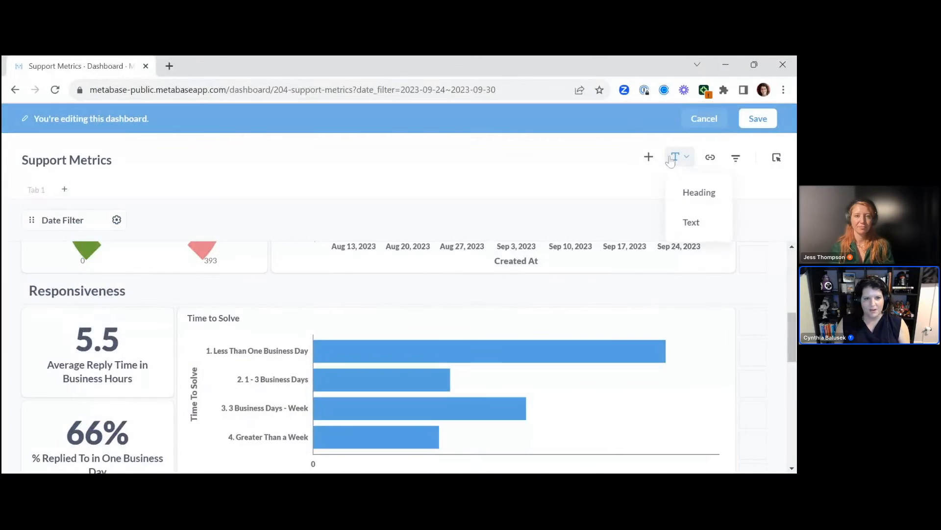
left_click(700, 194)
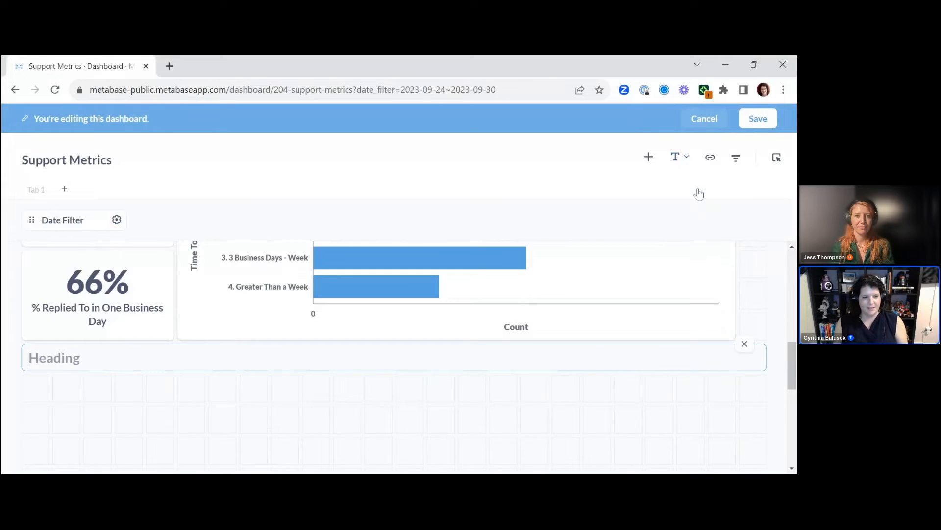
type("S")
key("BackSpace")
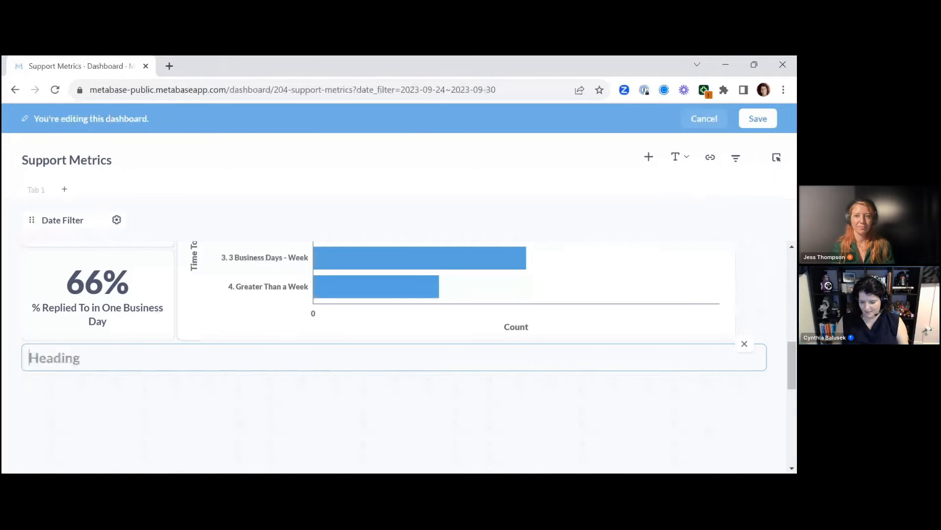
type("Satisfact")
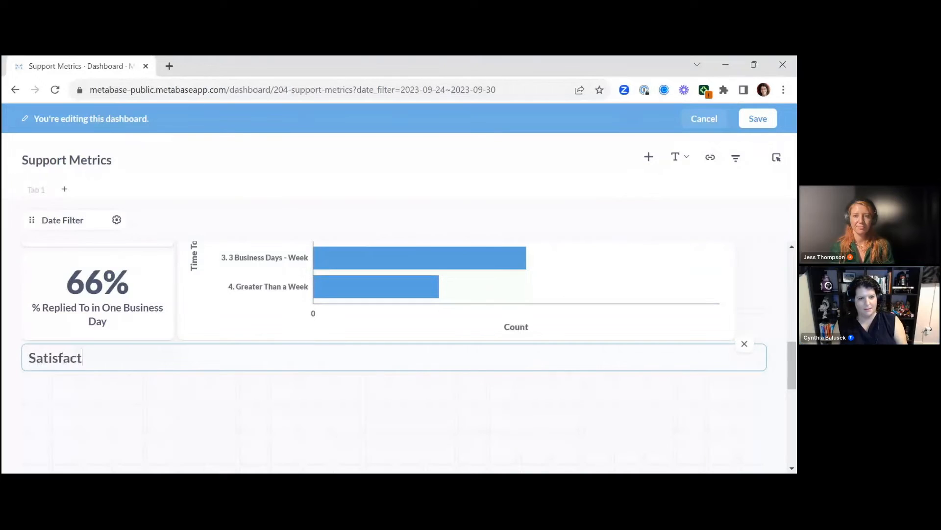
type("ion")
left_click(444, 438)
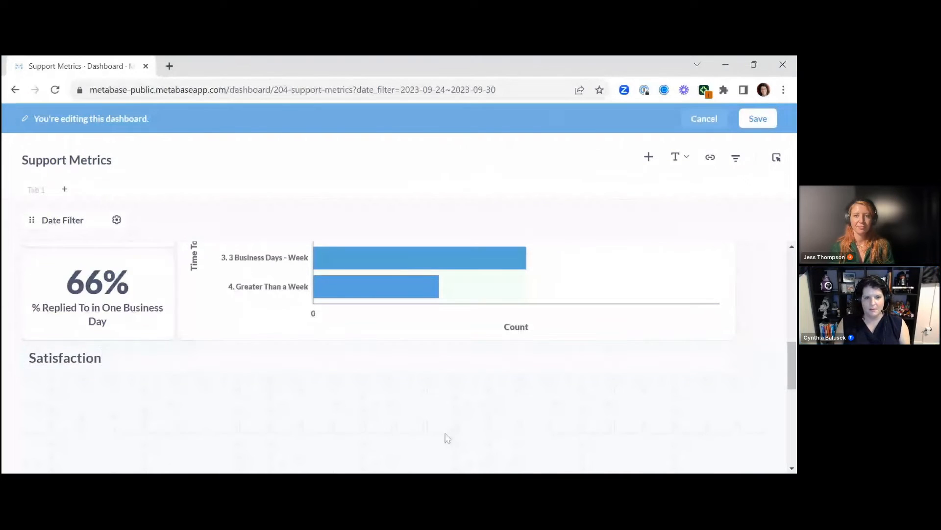
left_click(758, 119)
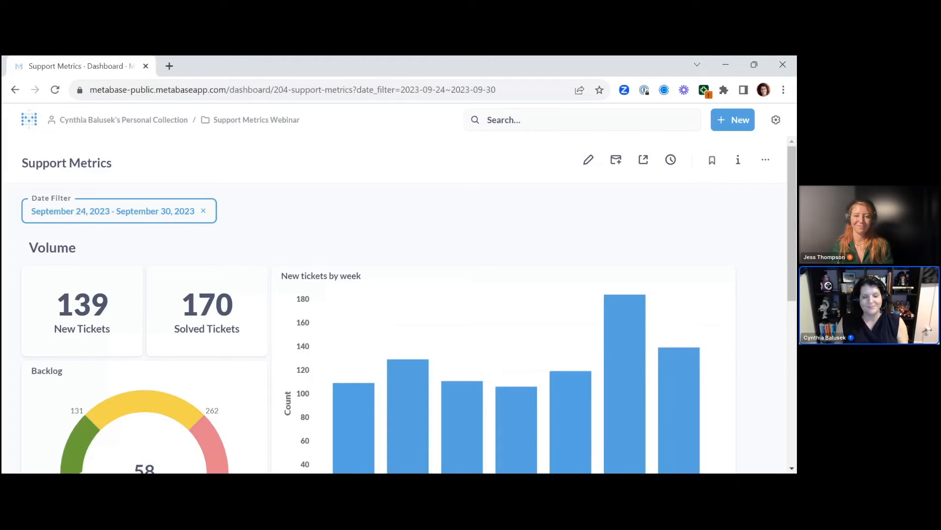
- Open the Success Engineering Zendesk Ticket Data model from the Support Metrics Webinar collection and filter out rows with an empty Satisfaction Rating Score
left_click(235, 122)
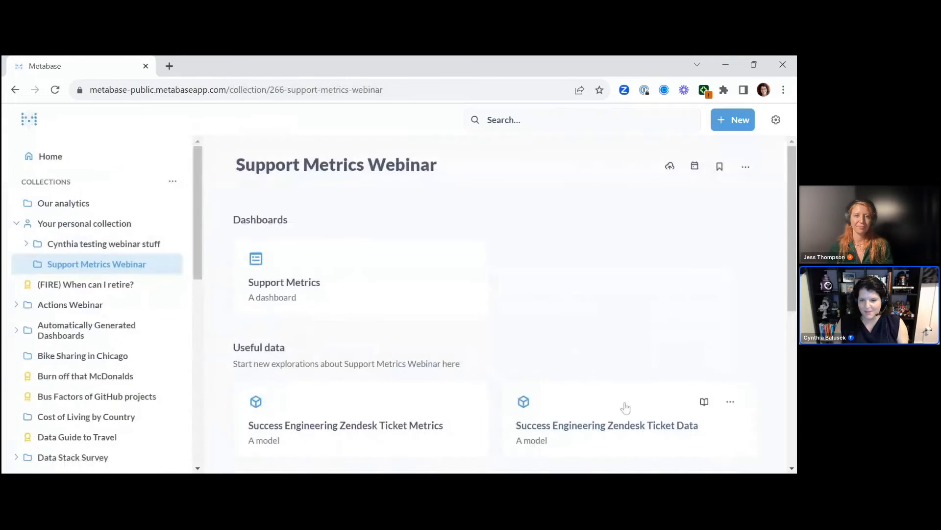
left_click(649, 408)
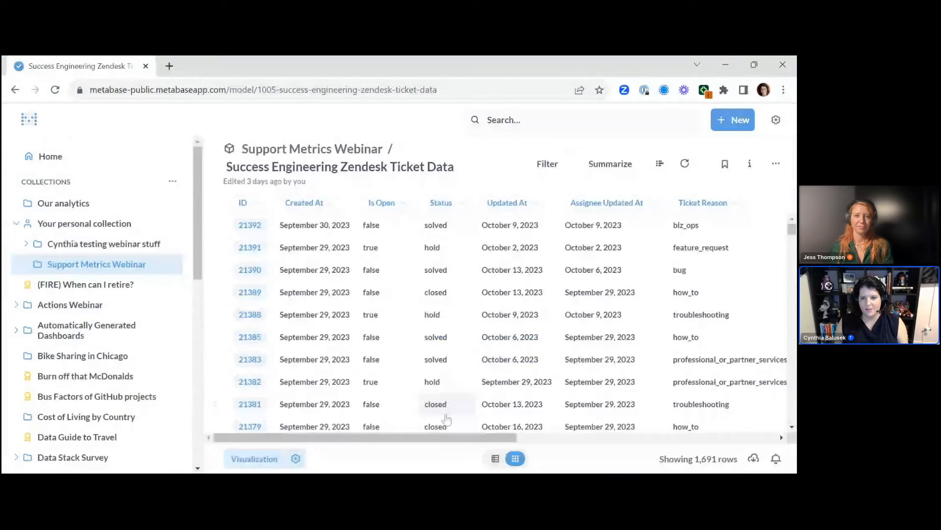
left_click_drag(431, 439, 718, 436)
double_click(723, 426)
left_click(562, 221)
left_click(563, 223)
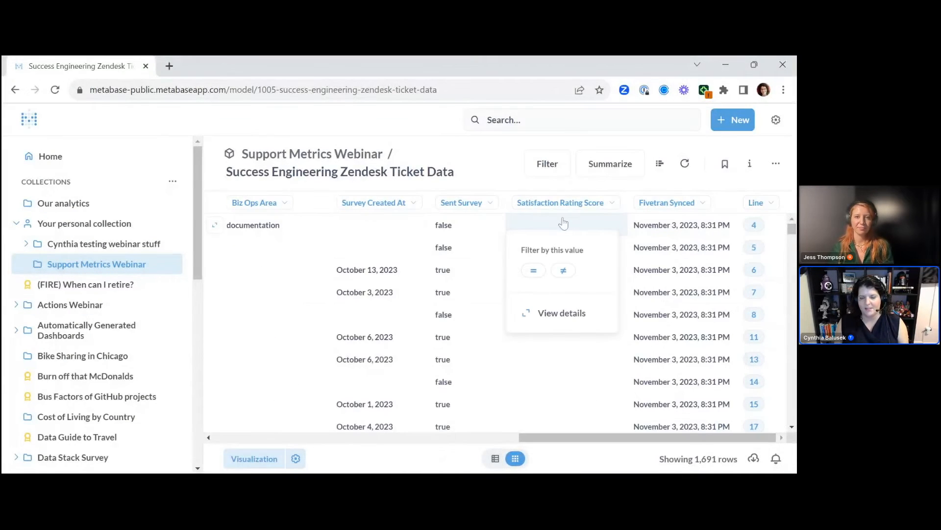
left_click(565, 270)
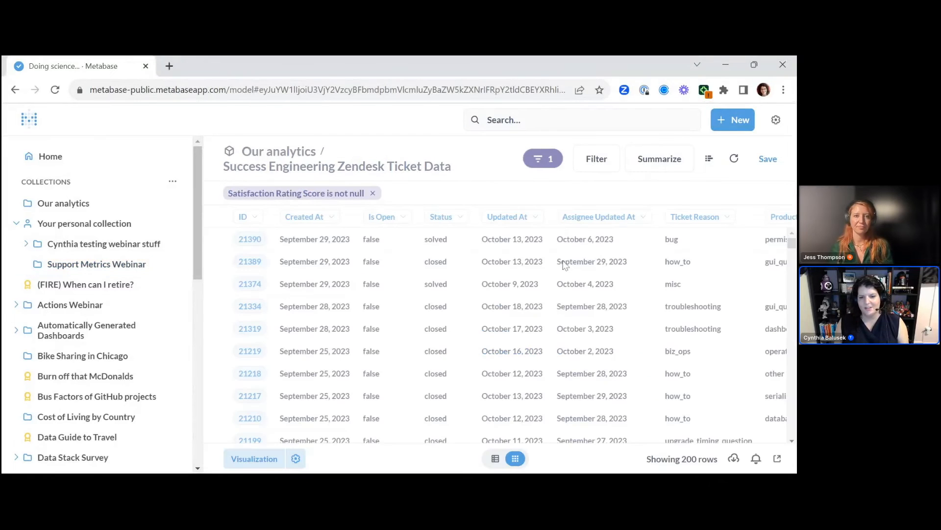
- Chart the distribution of the Satisfaction Rating Score column and hide the navigation sidebar
left_click_drag(486, 438, 736, 438)
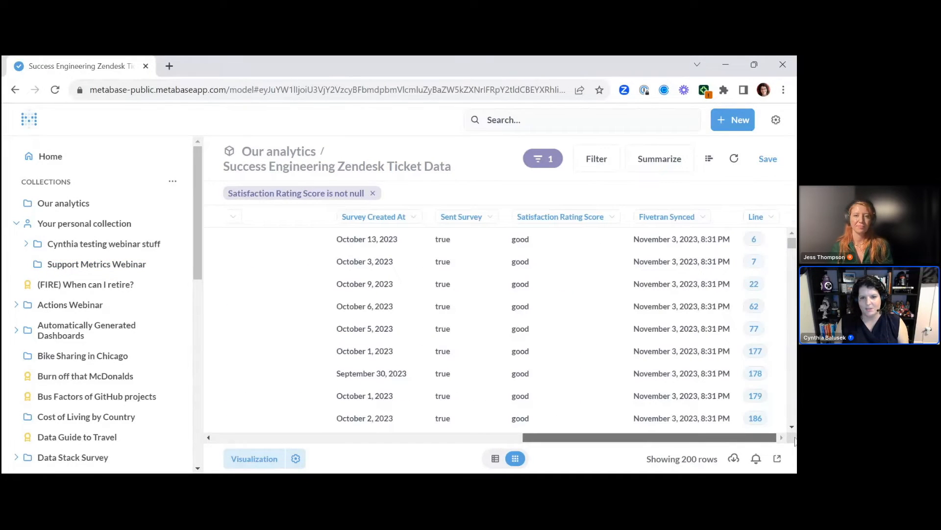
left_click(552, 219)
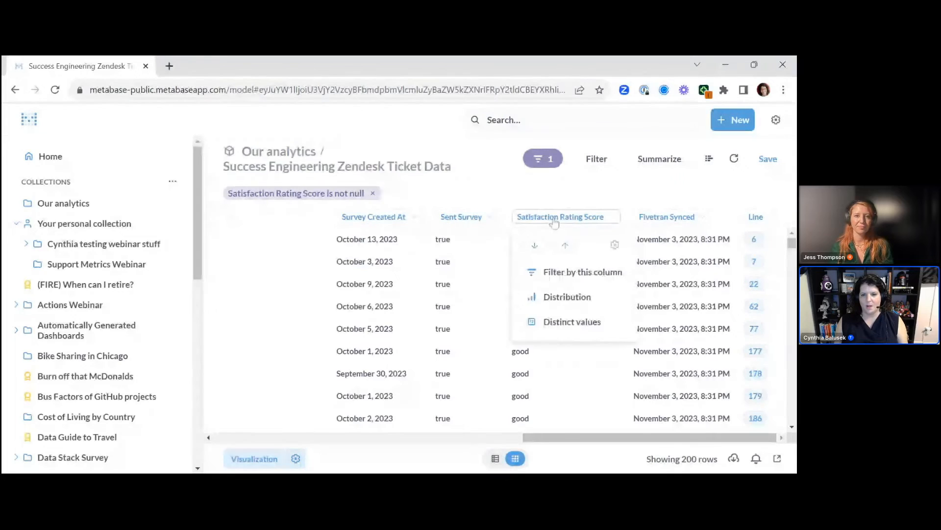
left_click(566, 297)
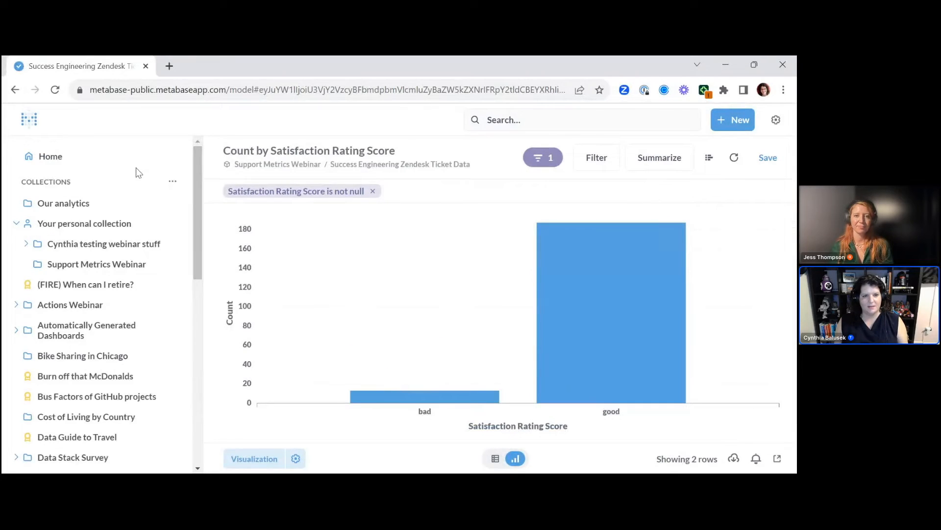
left_click(28, 119)
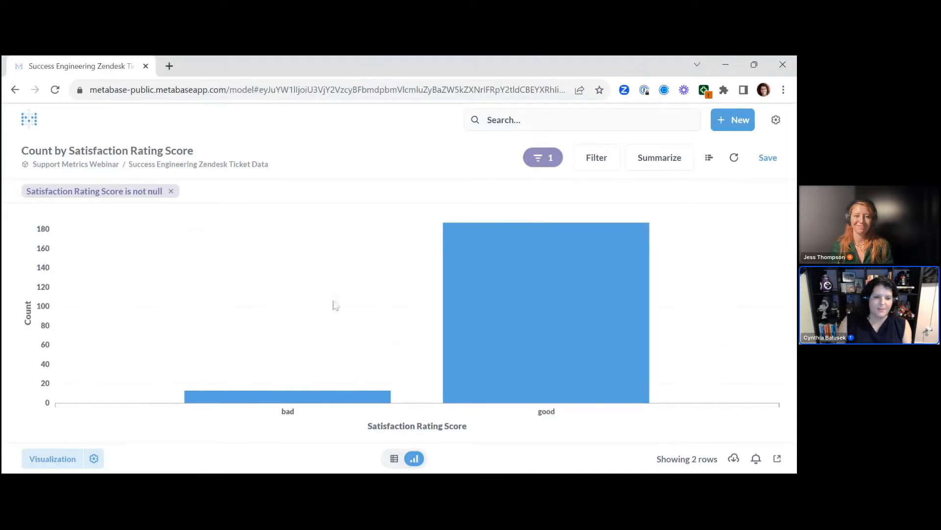
- Change the Count by Satisfaction Rating Score visualization to a pie chart and open its options
left_click(36, 462)
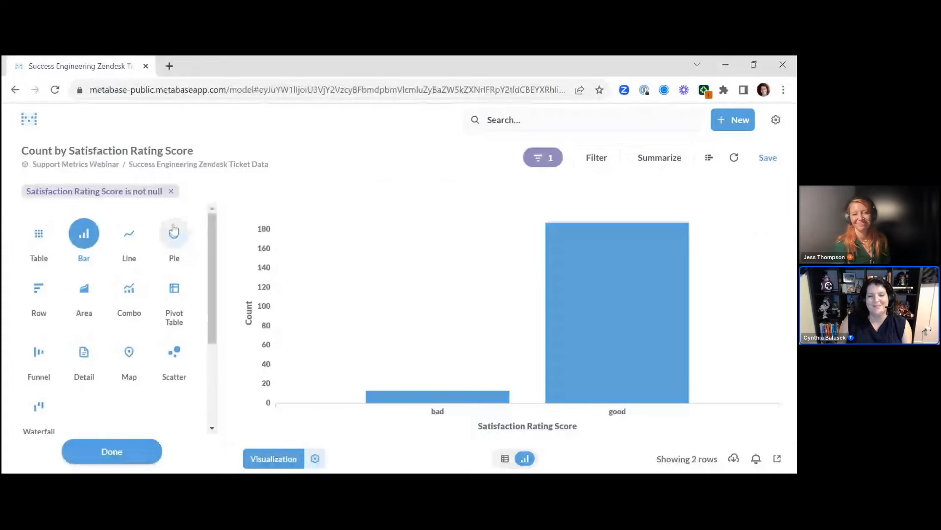
left_click(173, 230)
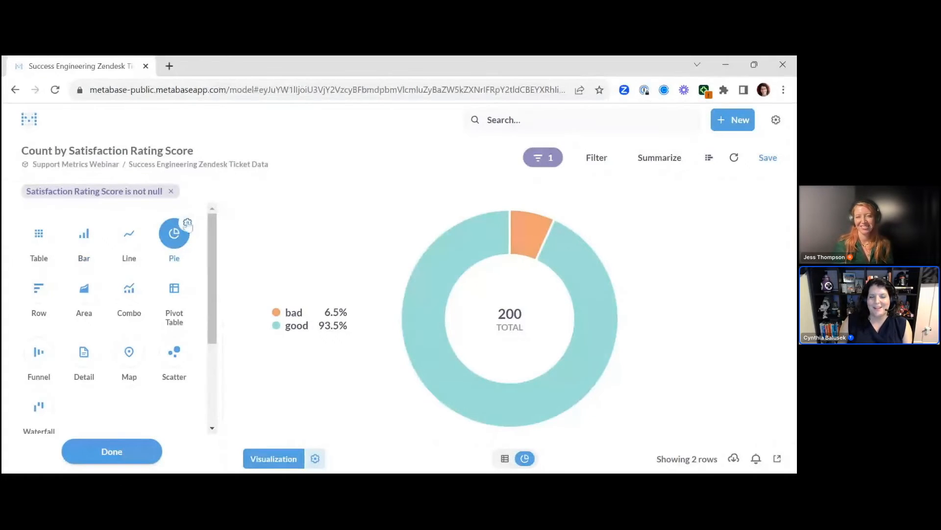
left_click(187, 223)
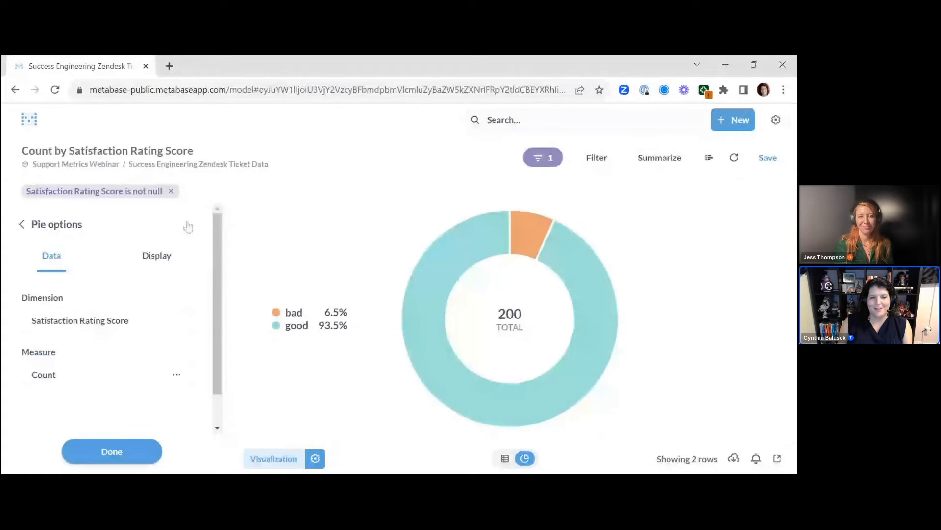
scroll(168, 307, "down", 2)
scroll(168, 307, "up", 2)
mouse_move(428, 280)
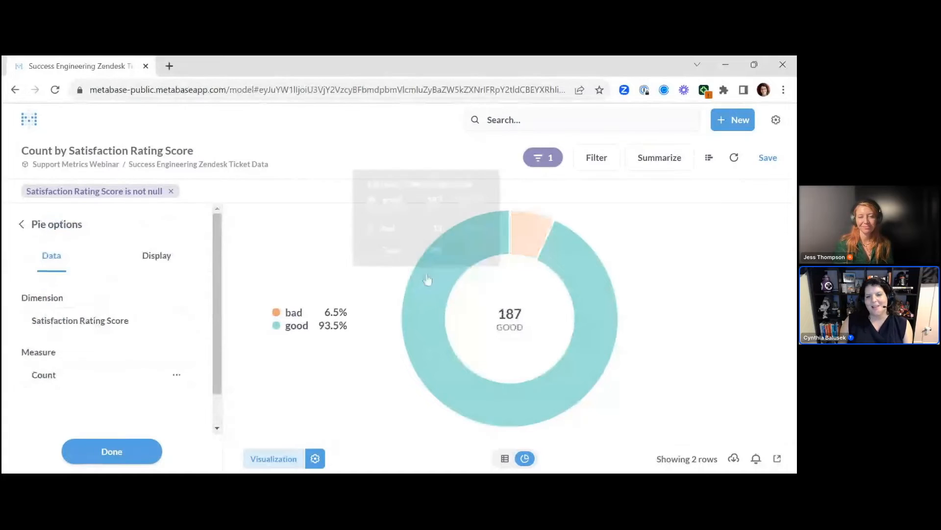
- Color the pie chart's bad slice light red and its good slice dark green
left_click(156, 247)
left_click_drag(205, 293, 210, 360)
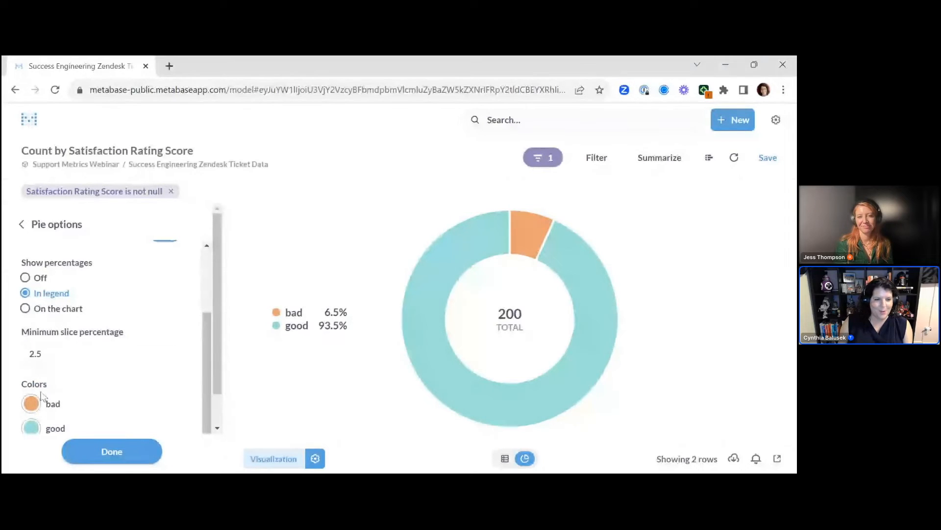
left_click(31, 402)
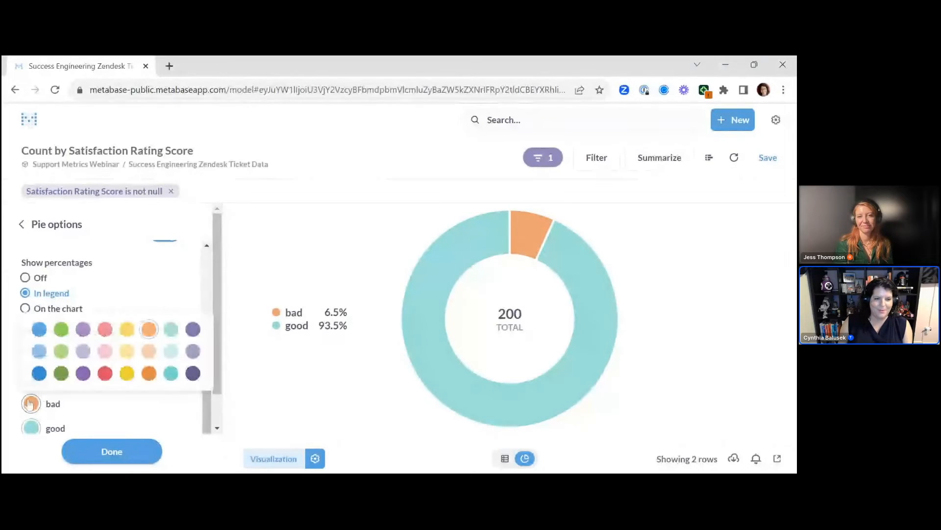
left_click(104, 329)
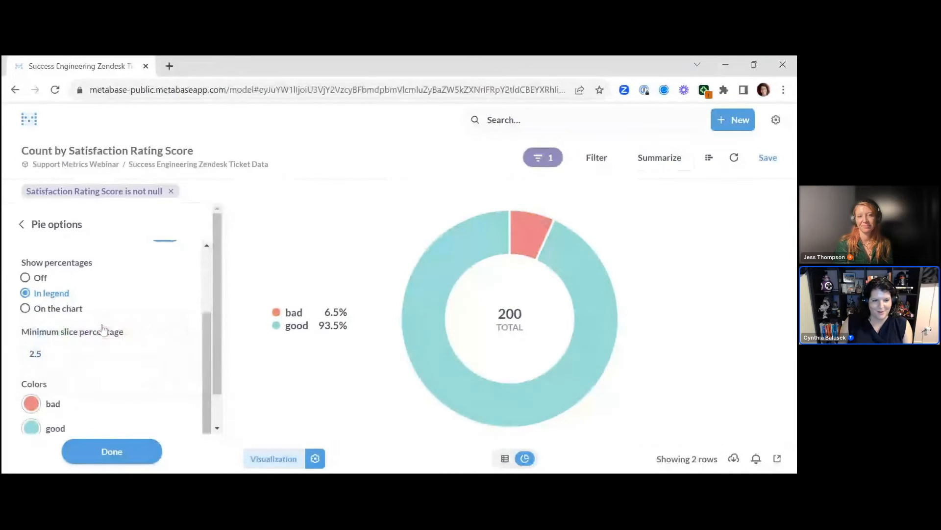
left_click(32, 429)
left_click(68, 400)
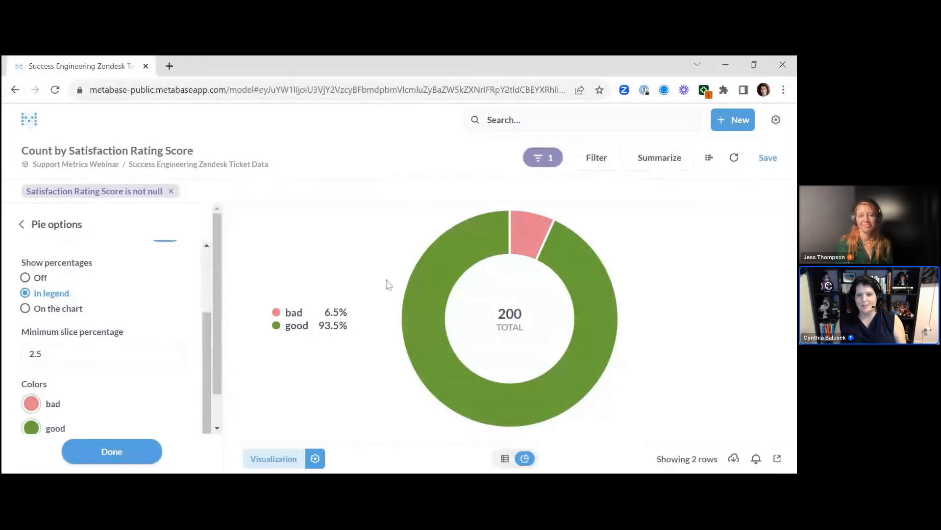
- Save the pie chart as a new question named "Satisfaction" in the Support Metrics Webinar collection
left_click(766, 160)
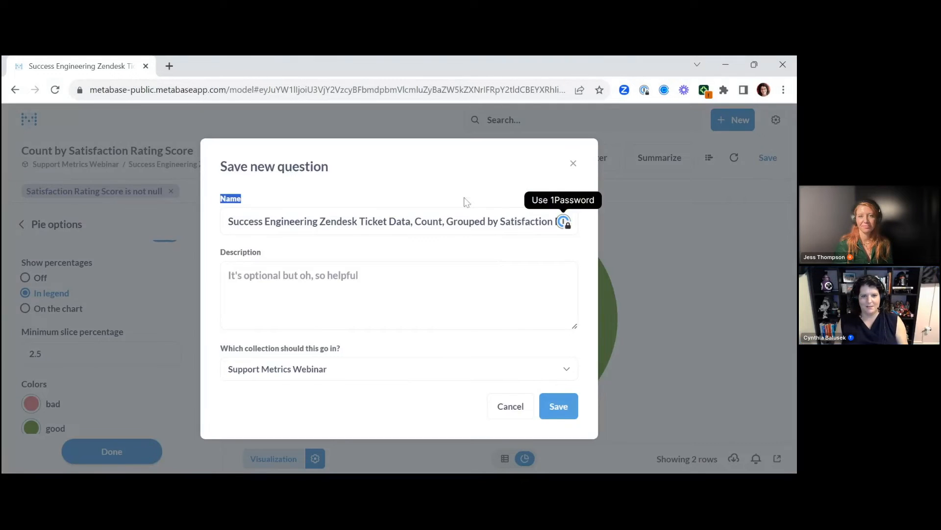
left_click(563, 221)
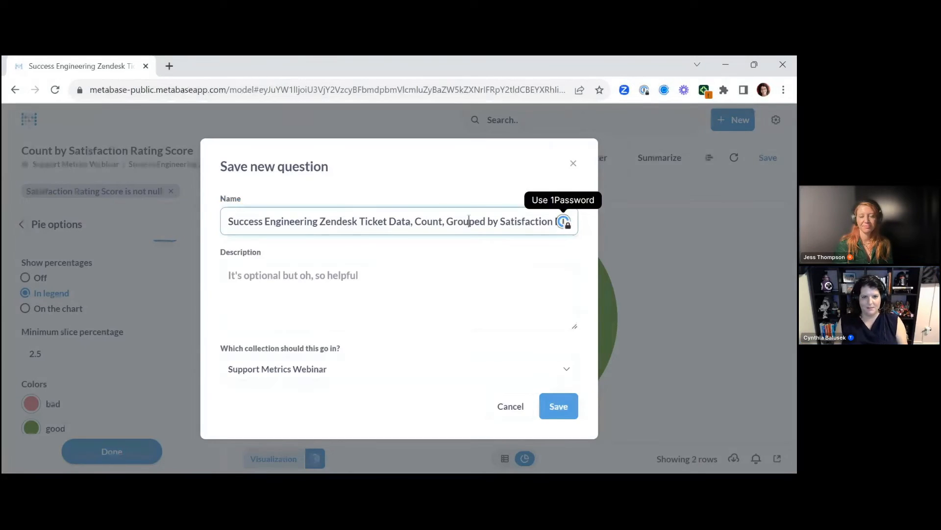
key("ctrl+a")
type("Sa")
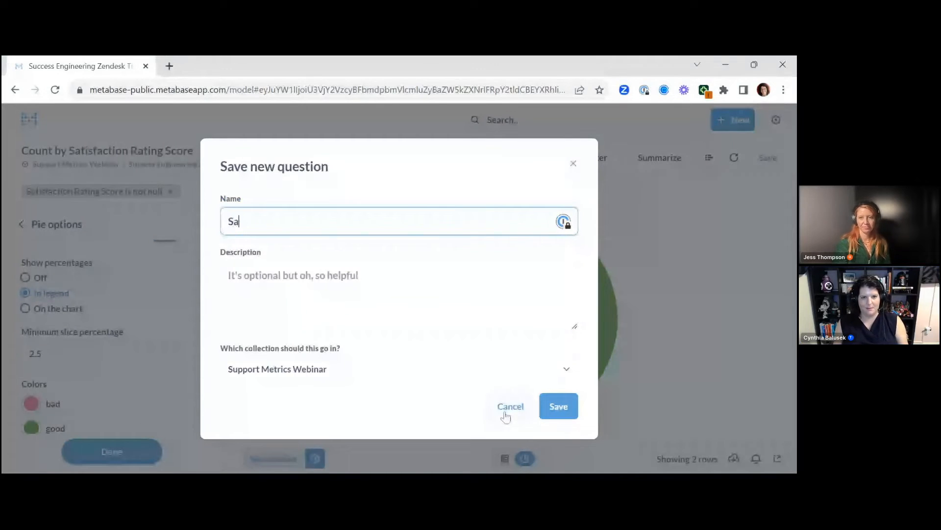
type("tisfact")
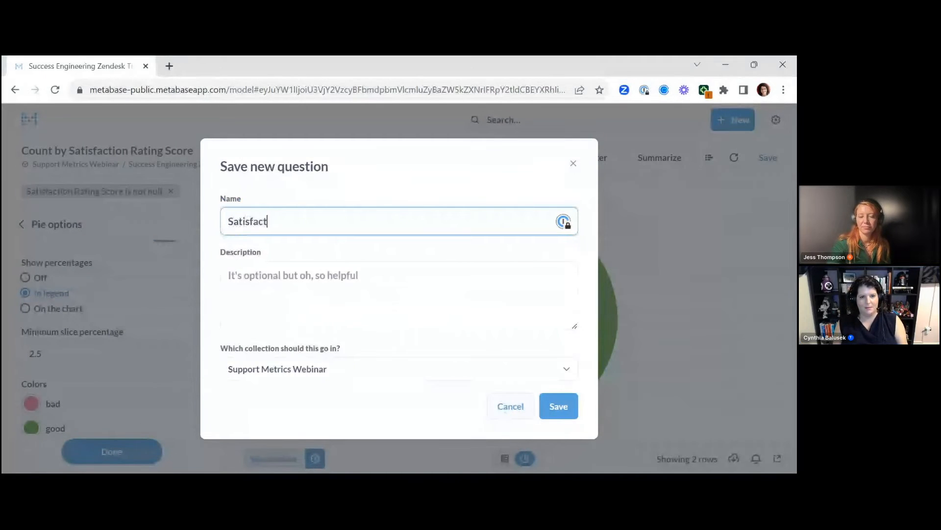
type("ion")
left_click(554, 411)
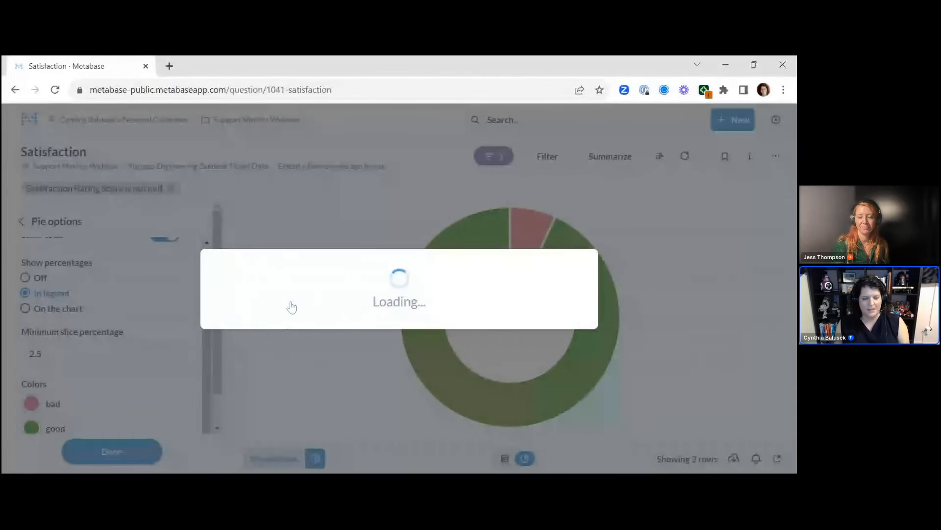
- Add the Satisfaction question to the Support Metrics dashboard, connect the Date Filter to its Survey Created At column, and save
left_click(314, 301)
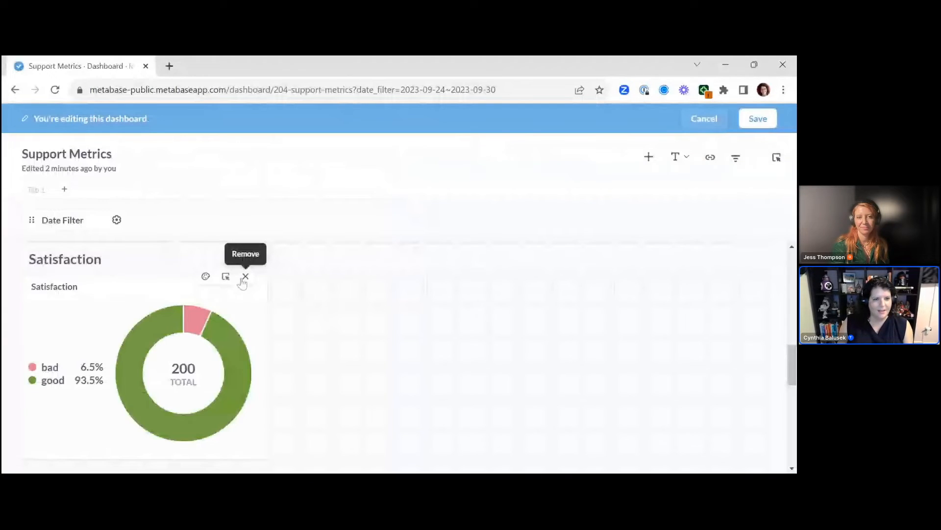
left_click(108, 379)
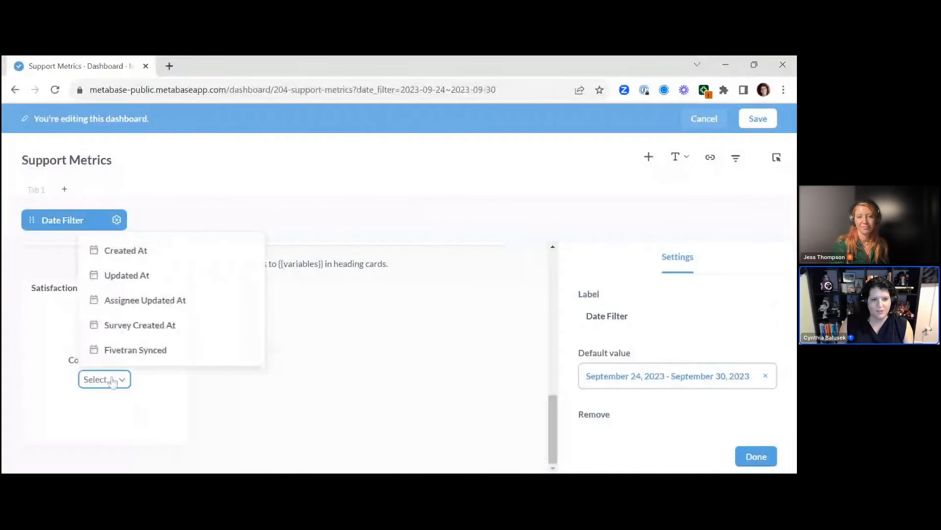
left_click(122, 334)
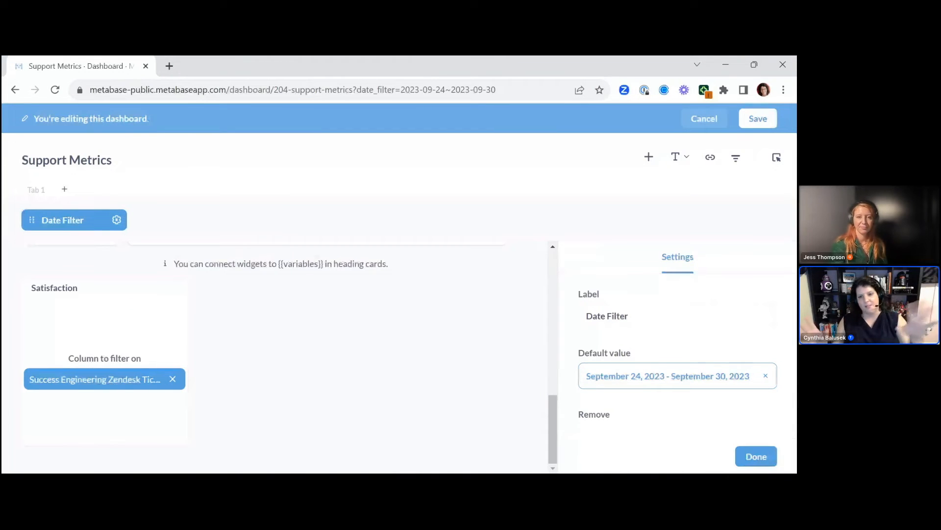
left_click(756, 453)
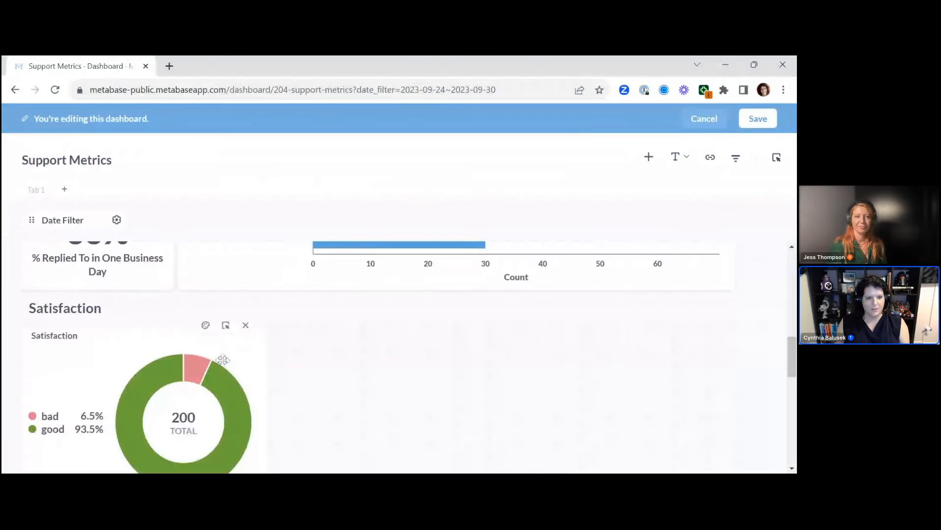
left_click(768, 124)
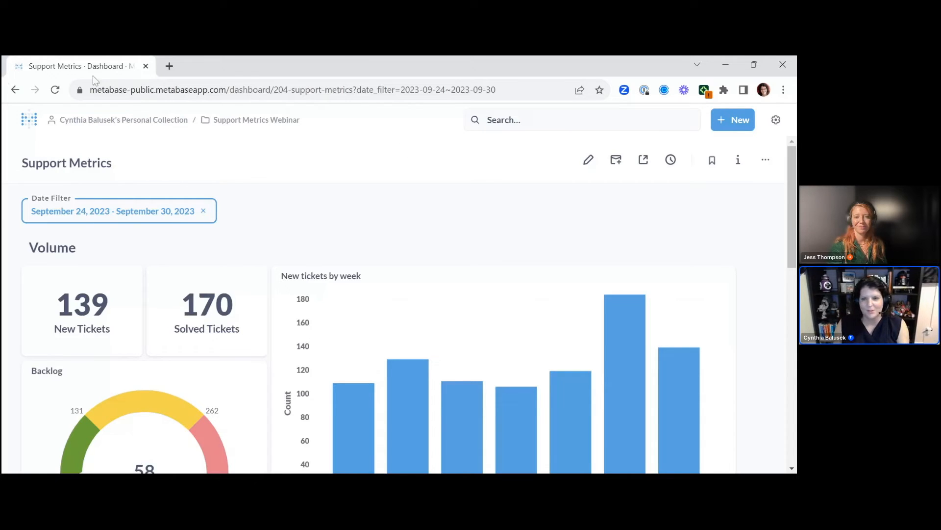
- Reload the dashboard to check the filtered Satisfaction chart, and return to the Support Metrics Webinar collection
left_click(55, 90)
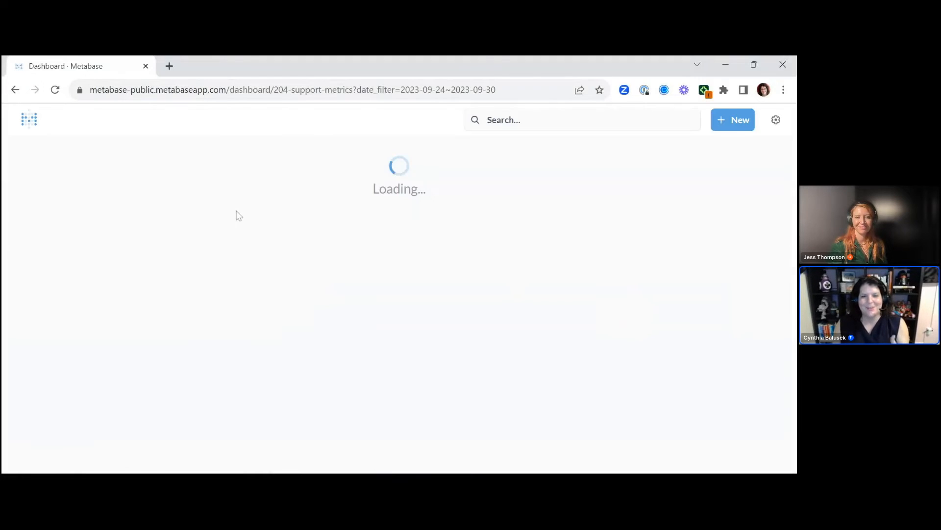
scroll(239, 216, "down", 10)
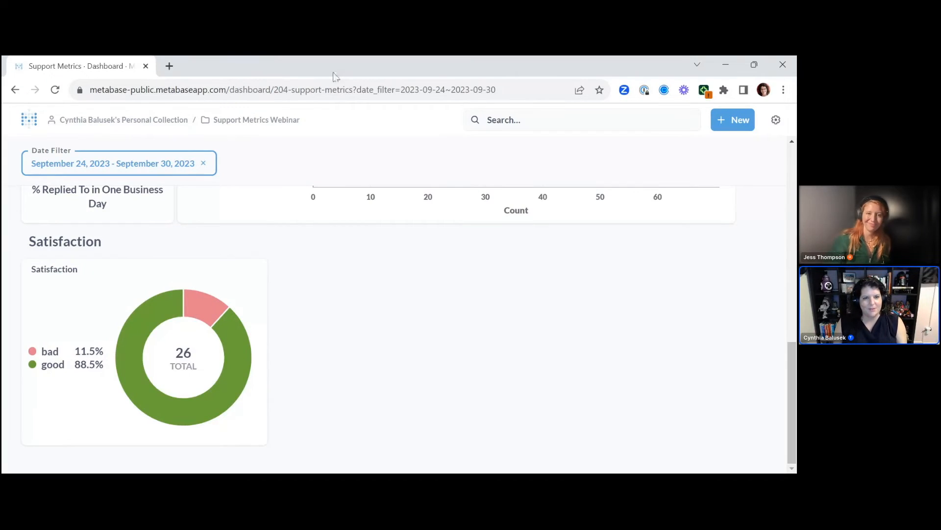
left_click(284, 120)
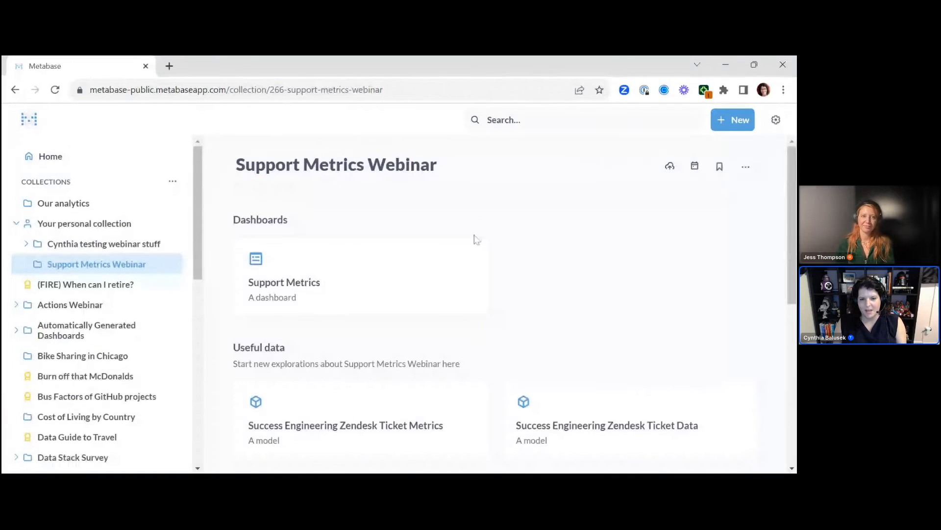
- Open the Success Engineering Zendesk Ticket Data model and filter it to rows where Sent Survey is true
left_click(578, 407)
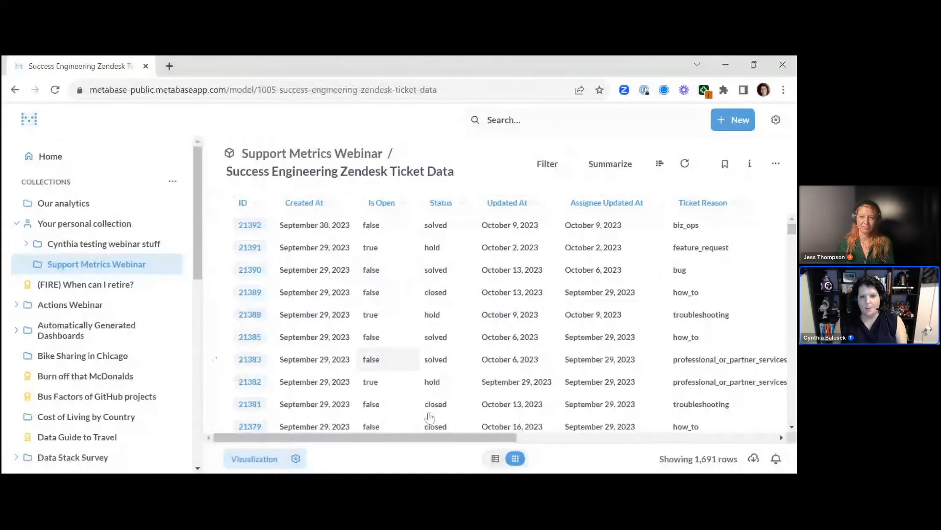
left_click_drag(433, 438, 749, 439)
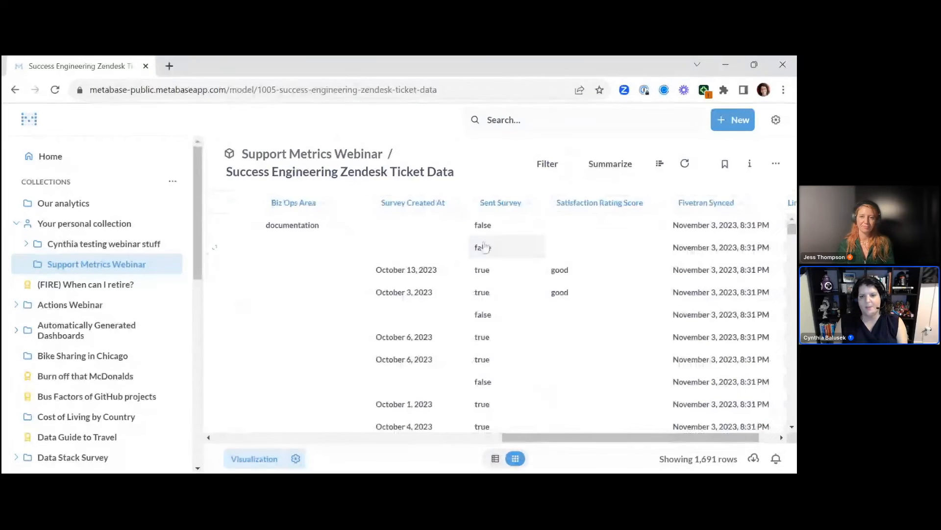
left_click(513, 273)
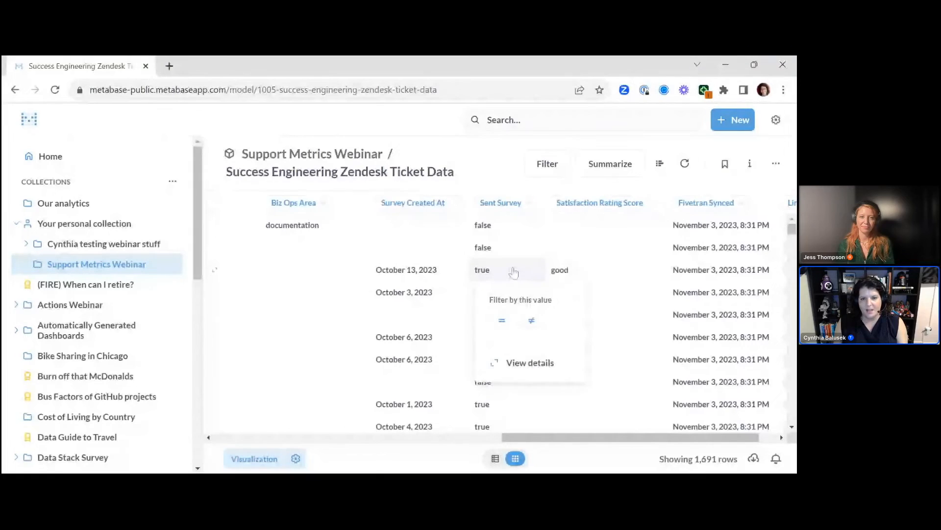
left_click(502, 321)
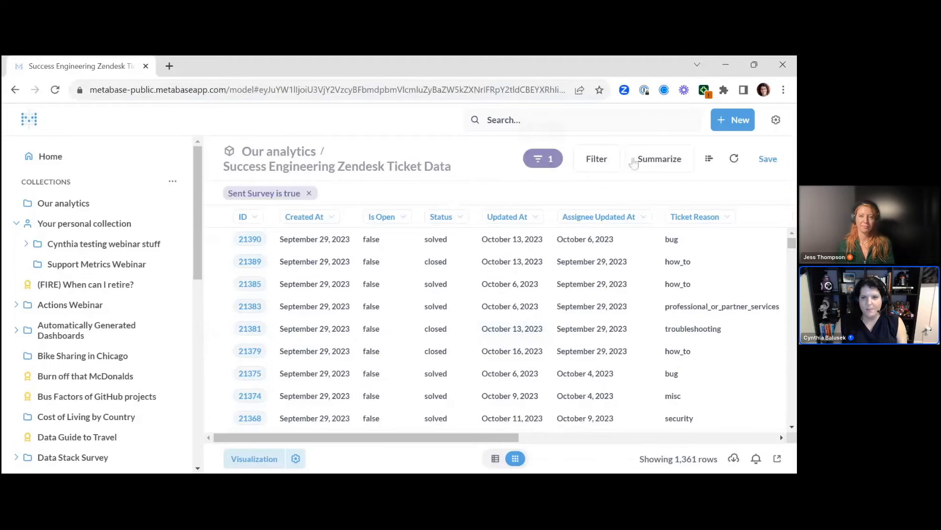
- Add a custom column to the ticket data with the expression case(isempty([Satisfaction Rating Score]), "Not Responded", "Responded")
left_click(710, 159)
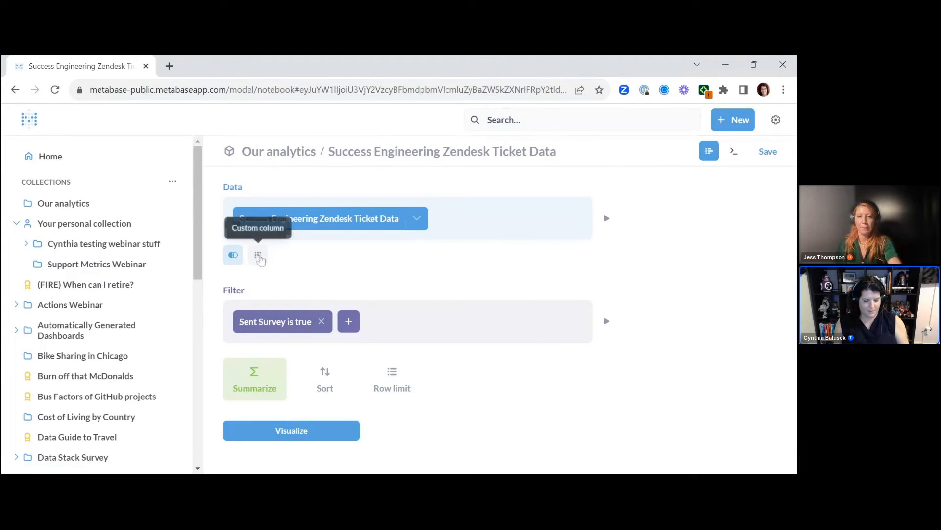
left_click(258, 256)
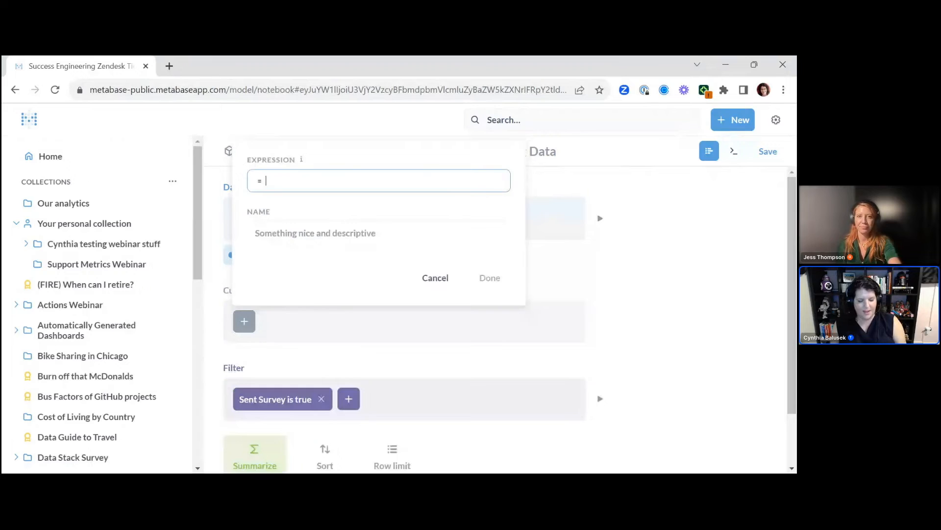
type("case")
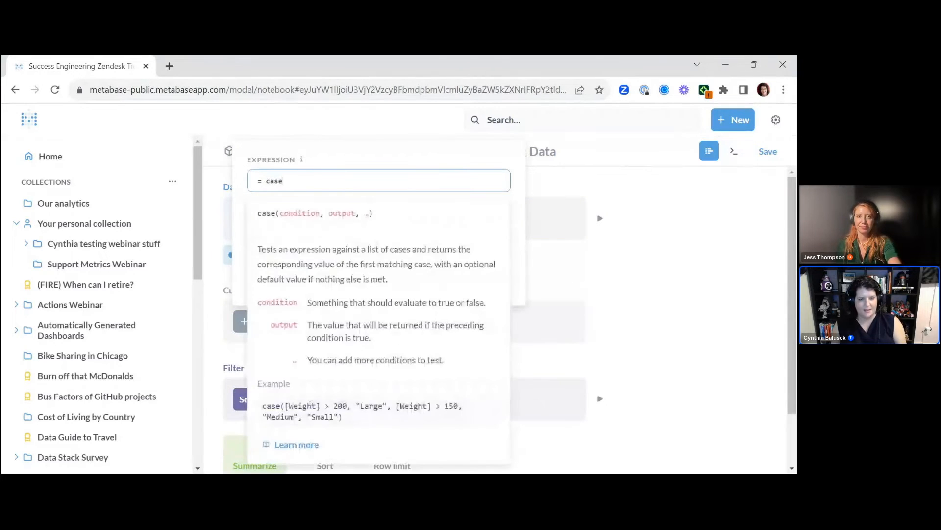
type("(is")
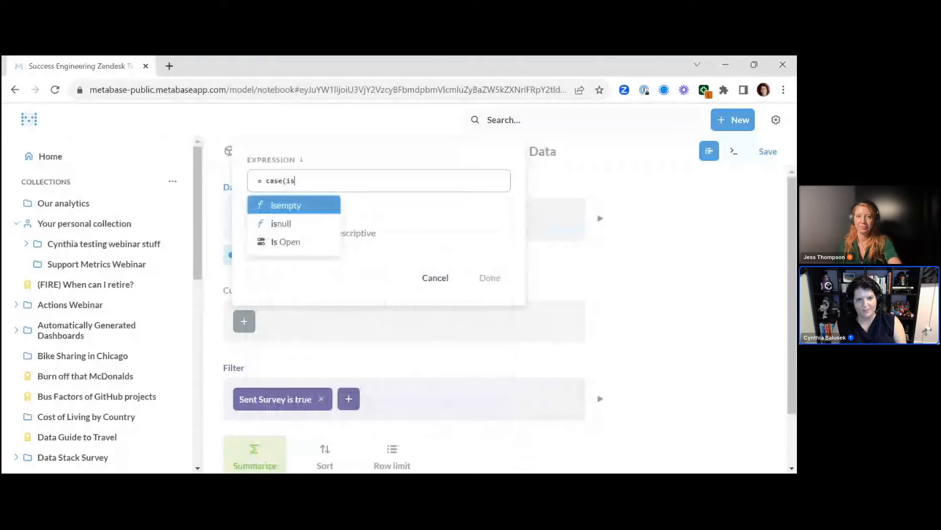
key("Return")
type("sat")
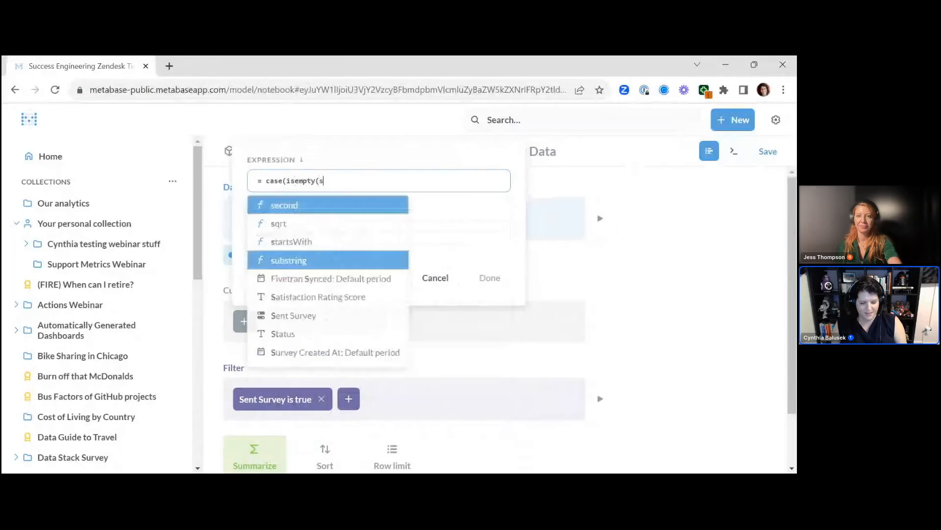
key("Return")
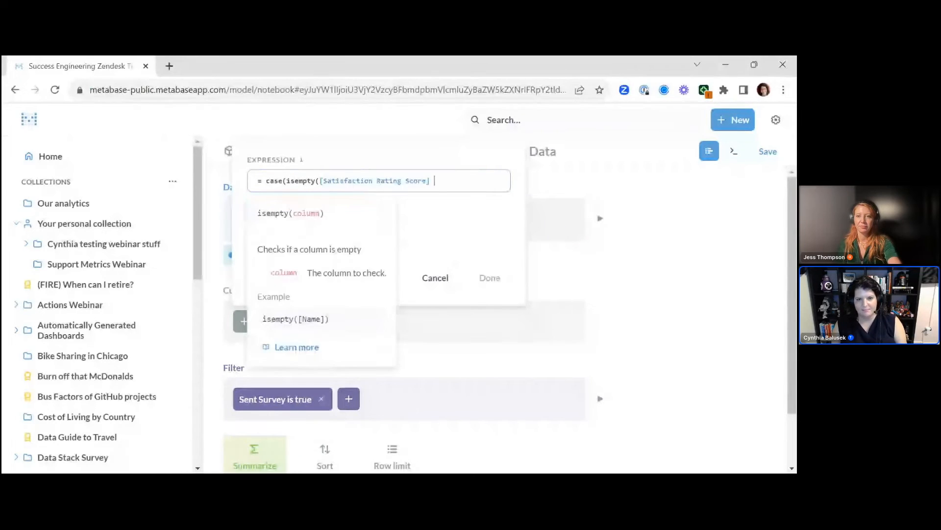
type("Score]), \"No")
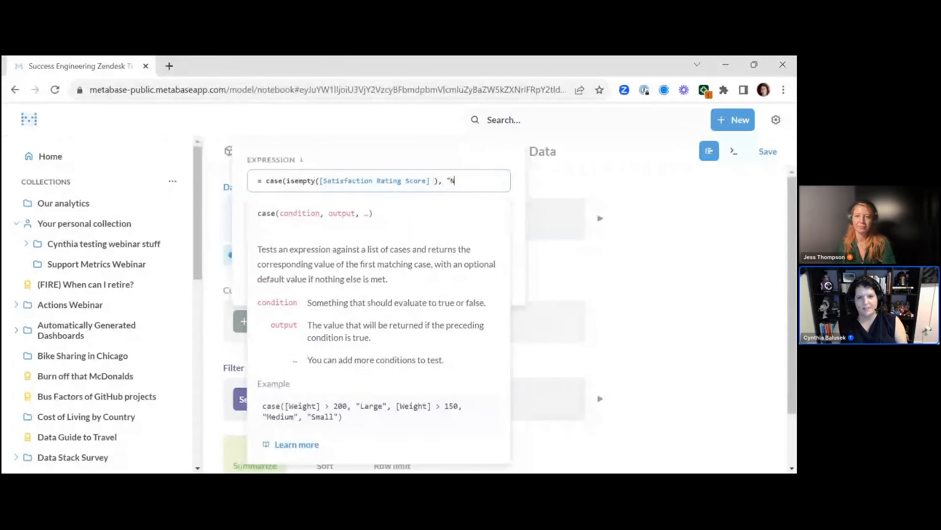
type("t Responde")
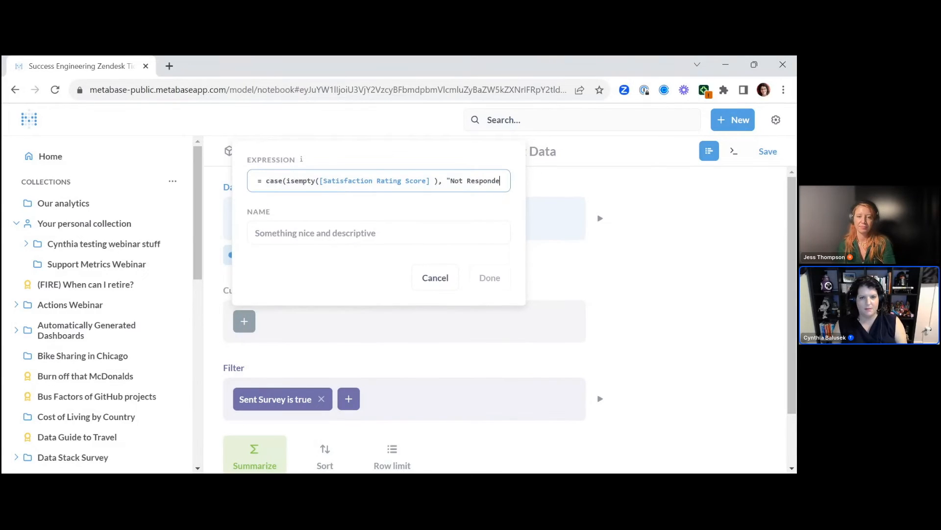
type("d\", ")
type("\"Responded\")")
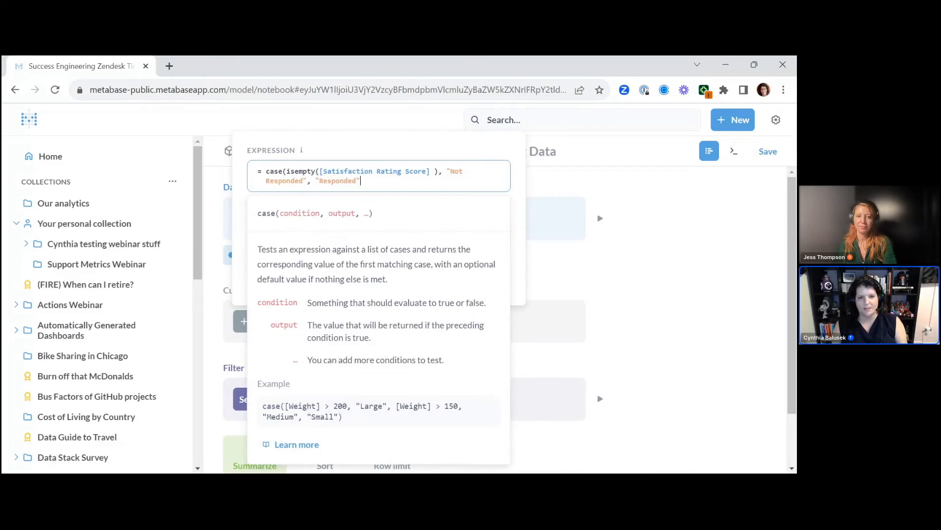
key("Tab")
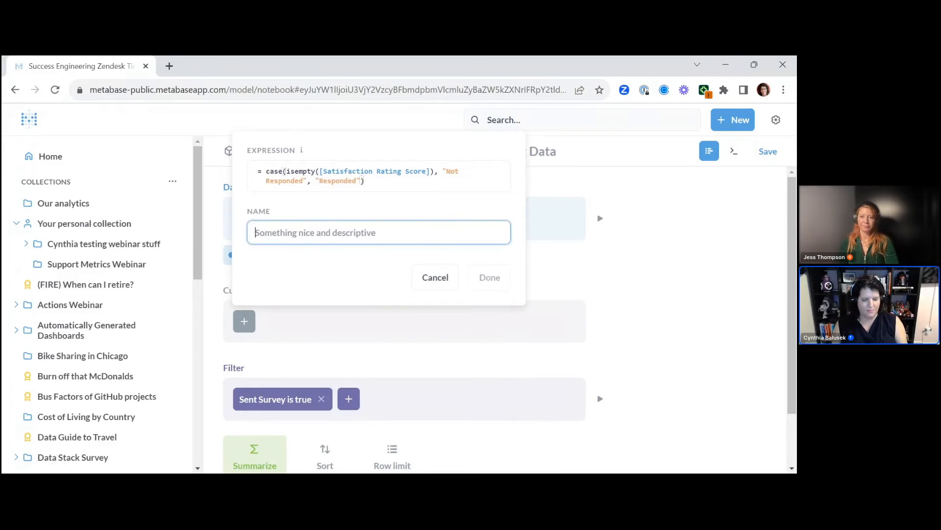
- Name the custom column "Responded or Not", finish it, and visualize the filtered ticket data
type("REsp")
key("BackSpace")
key("BackSpace")
type("esponded or Not")
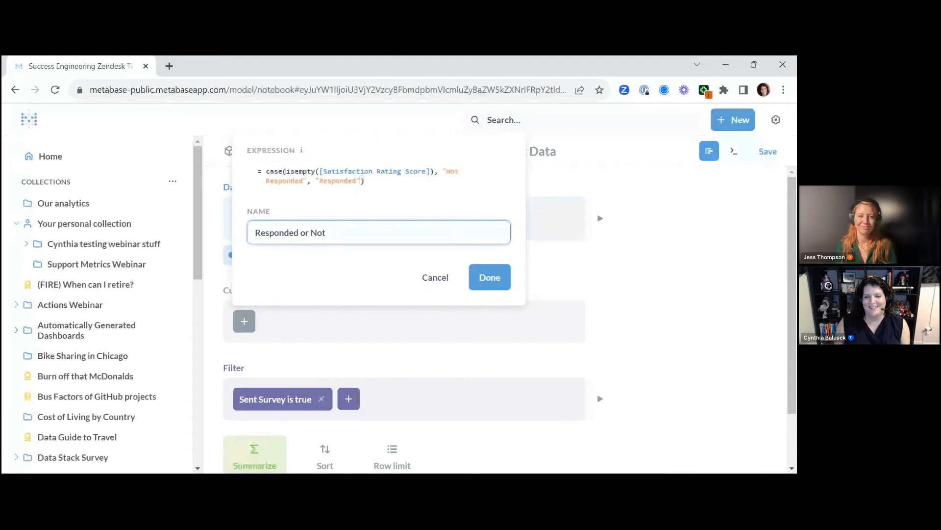
left_click(524, 293)
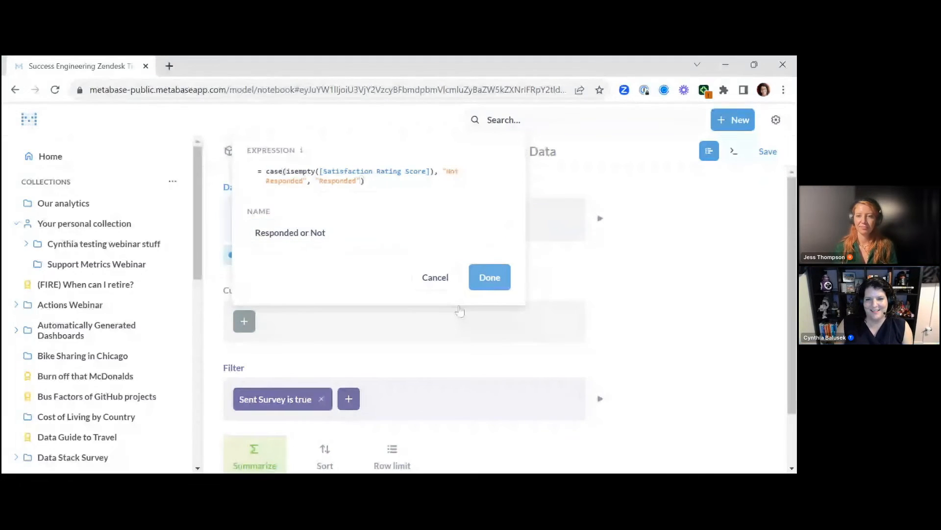
scroll(459, 311, "down", 2)
left_click(346, 444)
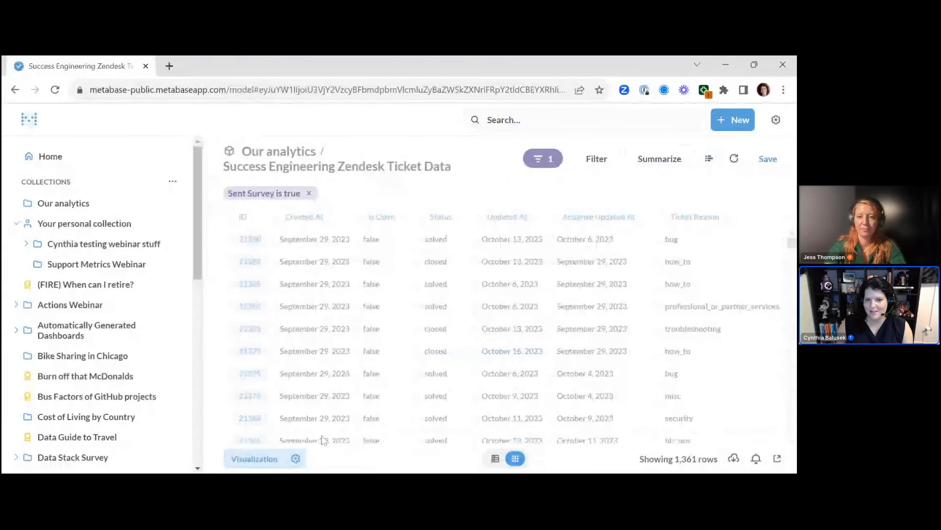
- Chart the distribution of the Responded or Not column and display it as a pie chart
left_click_drag(432, 438, 796, 440)
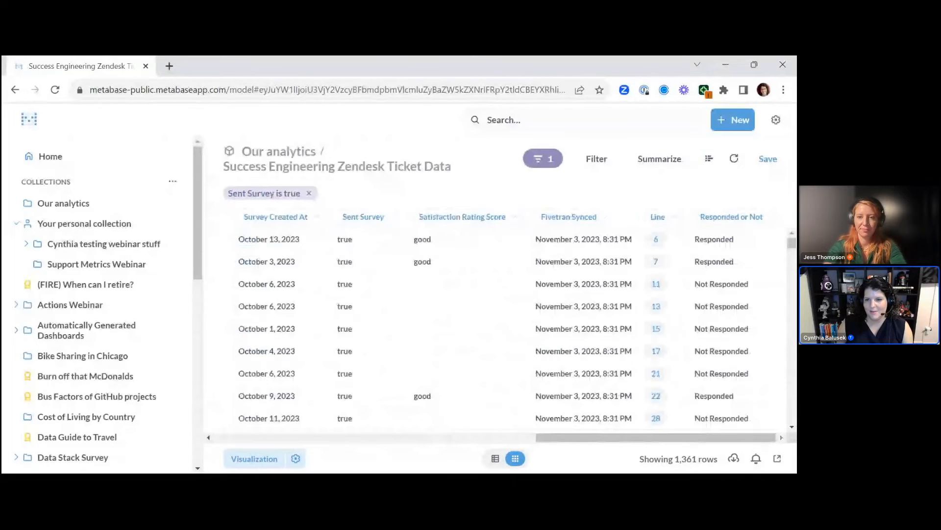
left_click(732, 217)
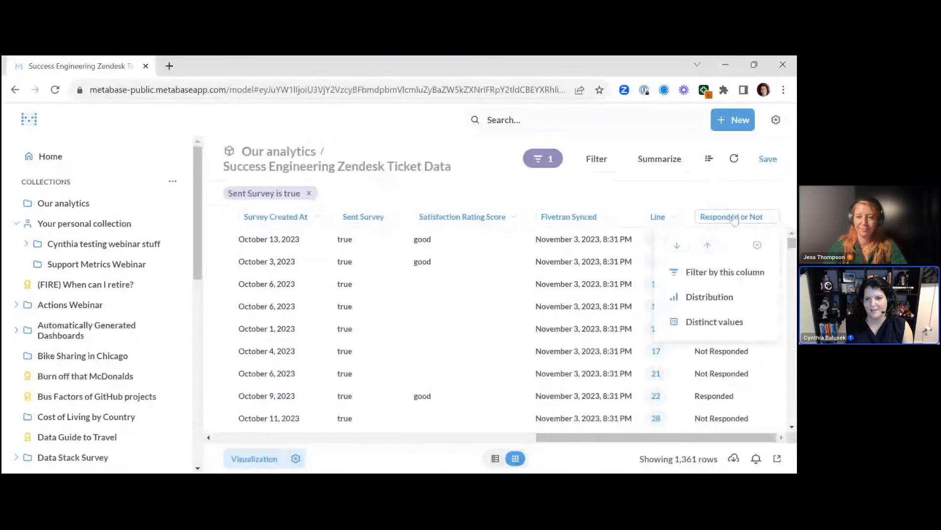
left_click(730, 297)
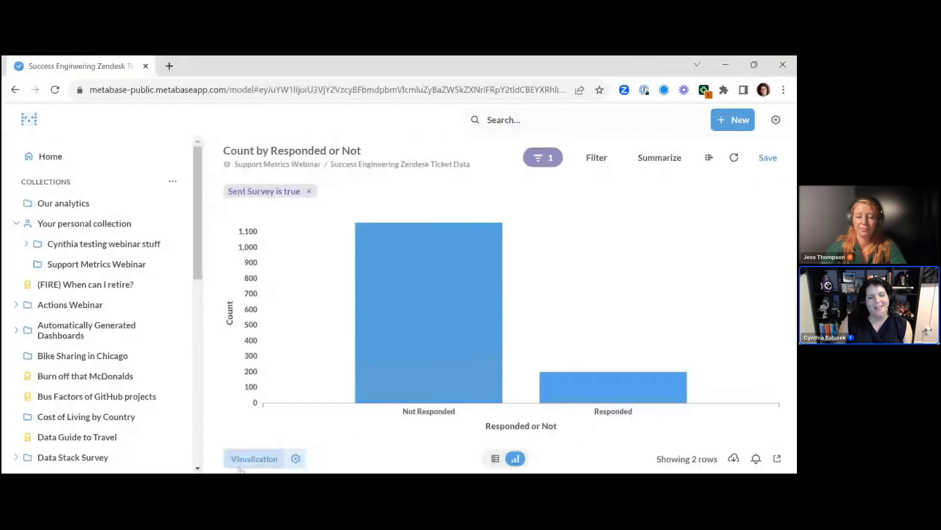
left_click(254, 458)
left_click(167, 237)
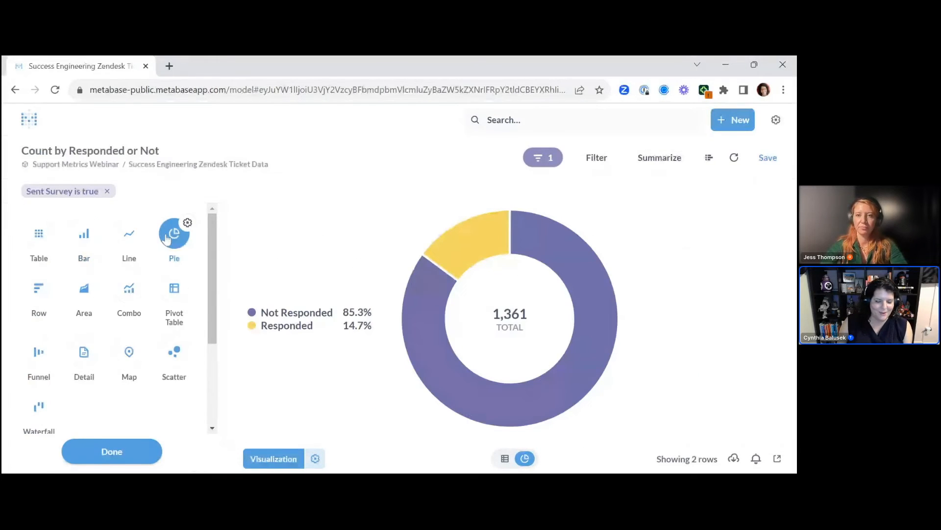
- Color the pie chart's Not Responded slice light purple and its Responded slice blue
left_click(186, 224)
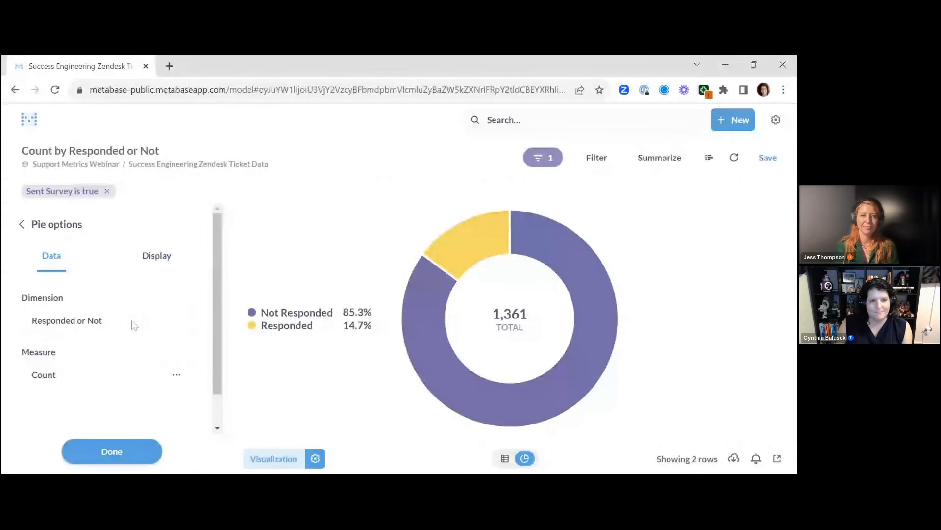
left_click(157, 257)
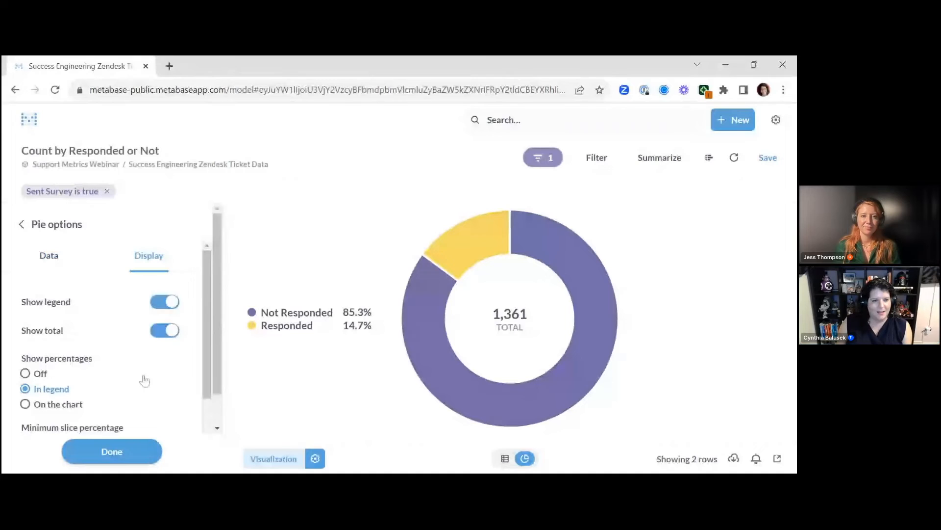
scroll(185, 359, "down", 3)
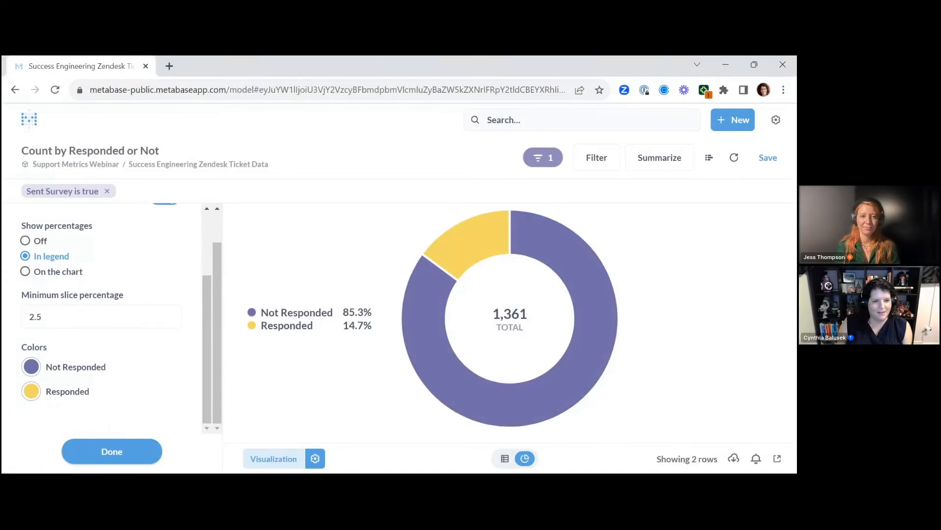
left_click(31, 366)
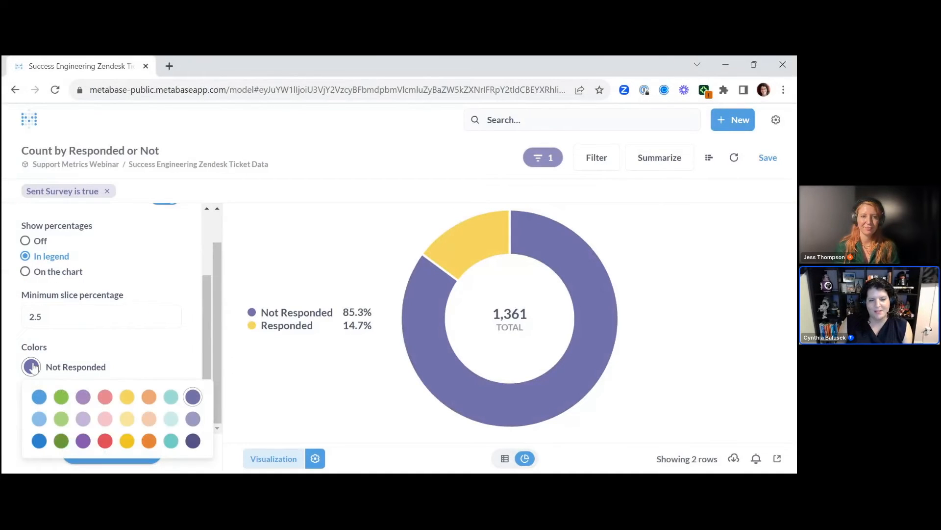
left_click(39, 396)
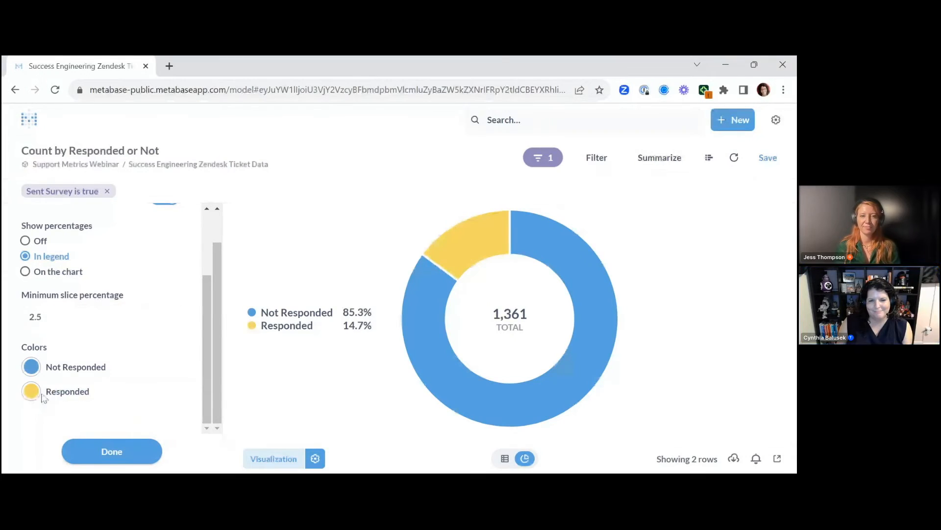
left_click(31, 367)
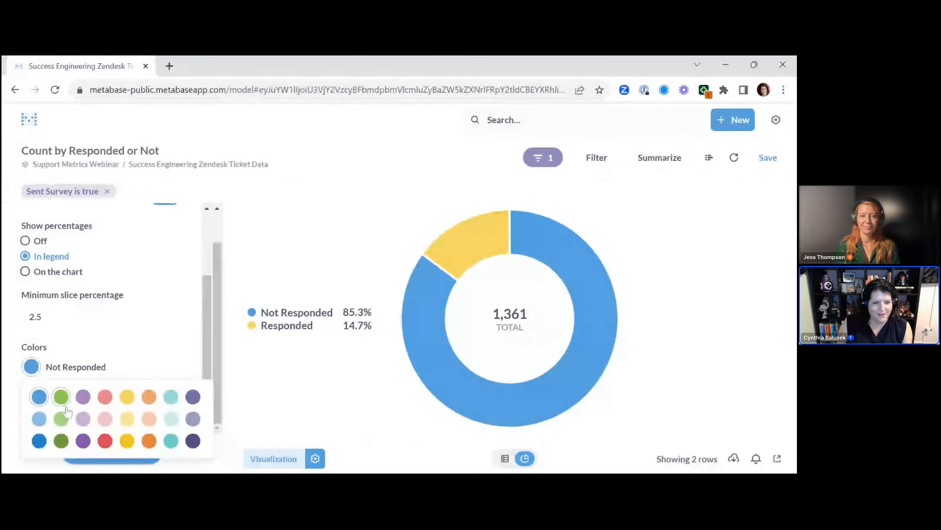
left_click(192, 418)
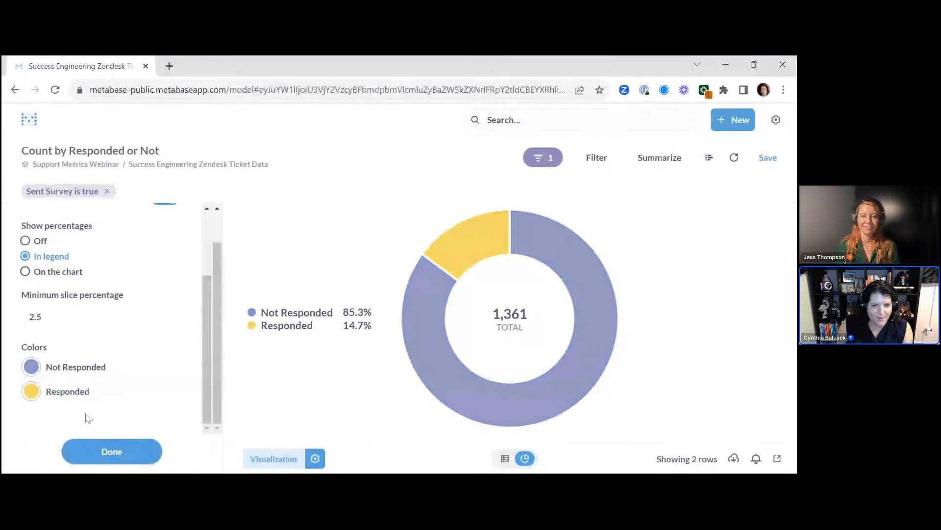
left_click(31, 391)
left_click(39, 316)
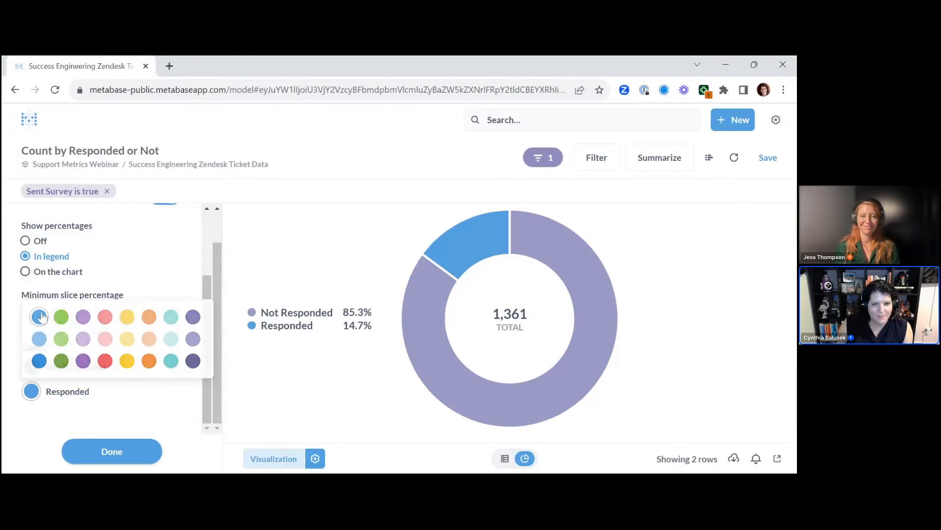
left_click(123, 462)
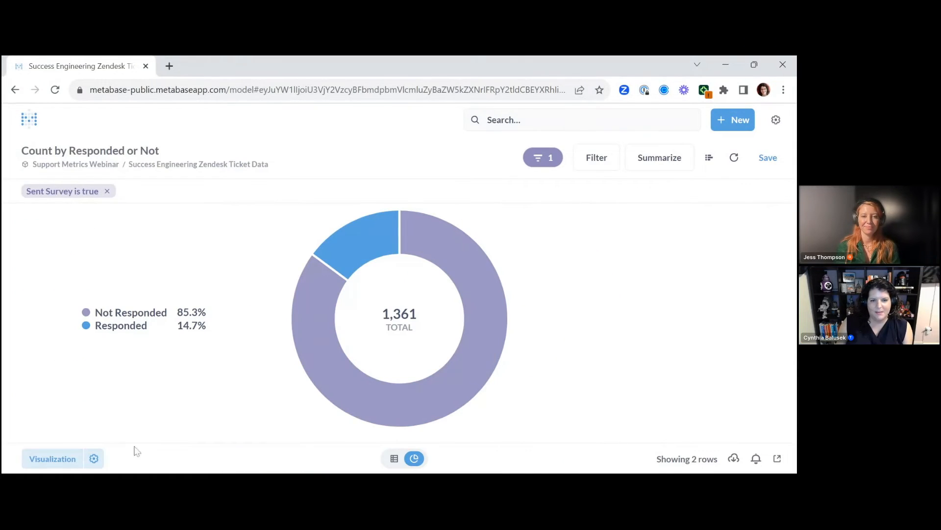
- Save the question as "Response Rate" in the Support Metrics Webinar collection and add it to the Support Metrics dashboard
left_click(759, 158)
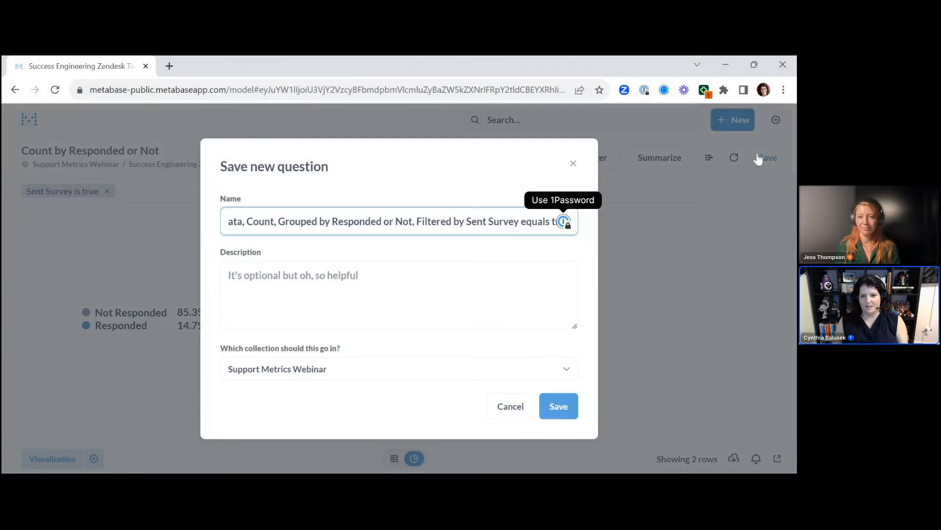
key("ctrl+a")
type("Resp")
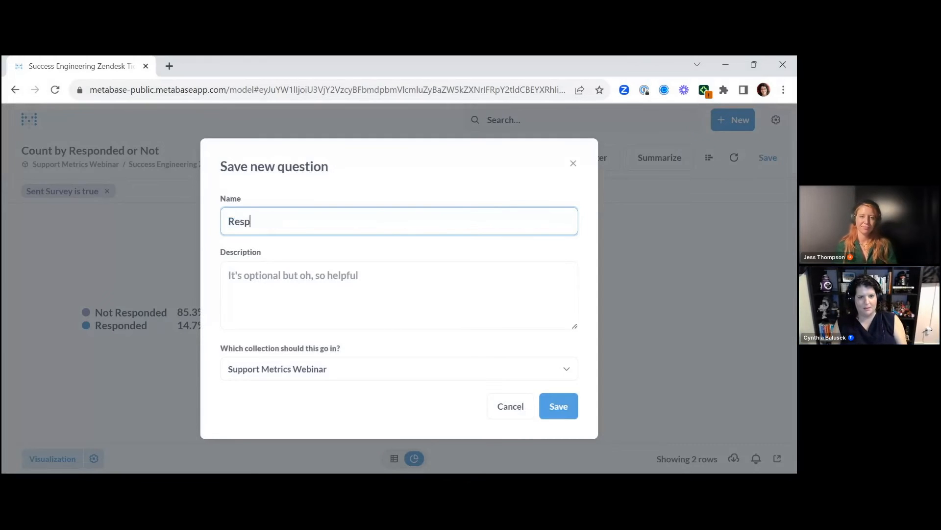
type("onse Rate")
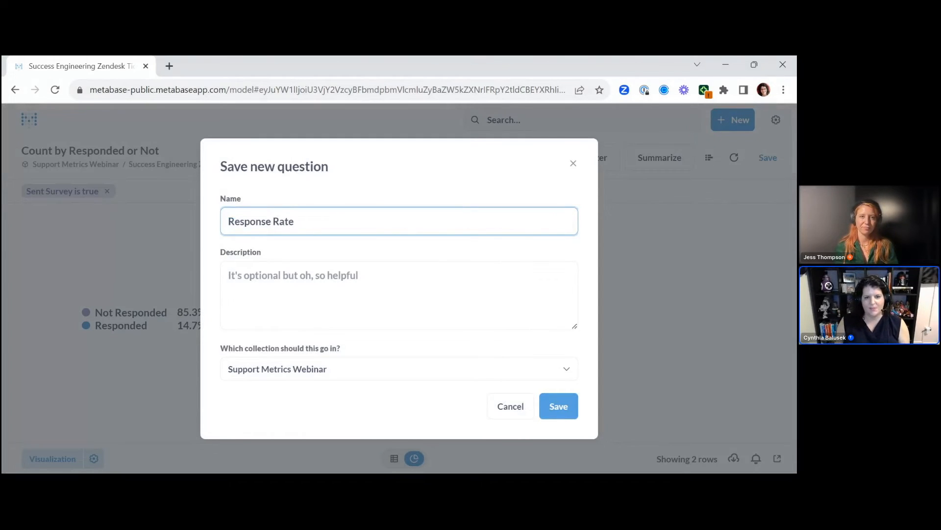
left_click(558, 406)
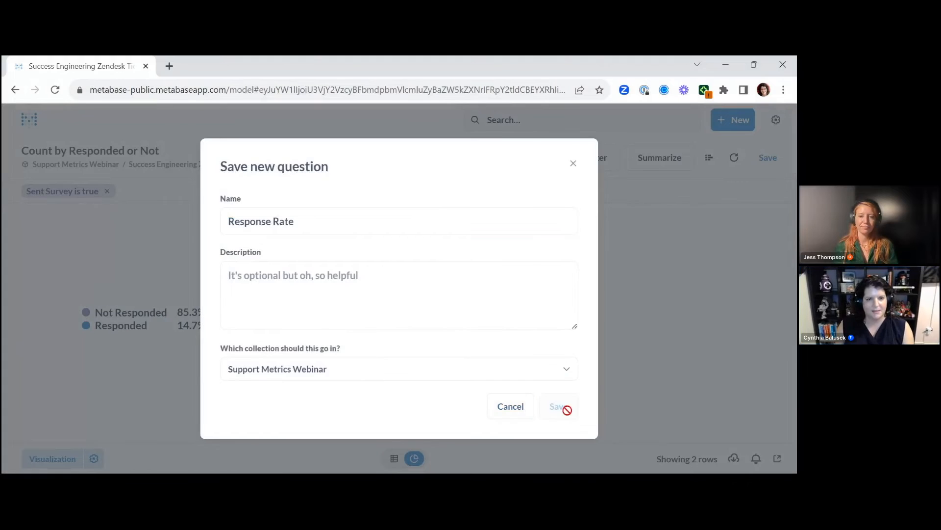
left_click(308, 309)
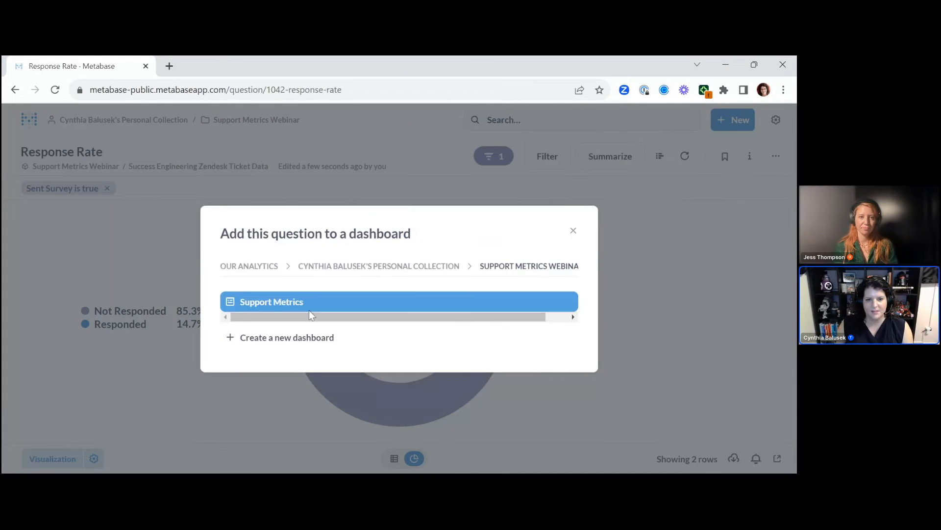
left_click(310, 307)
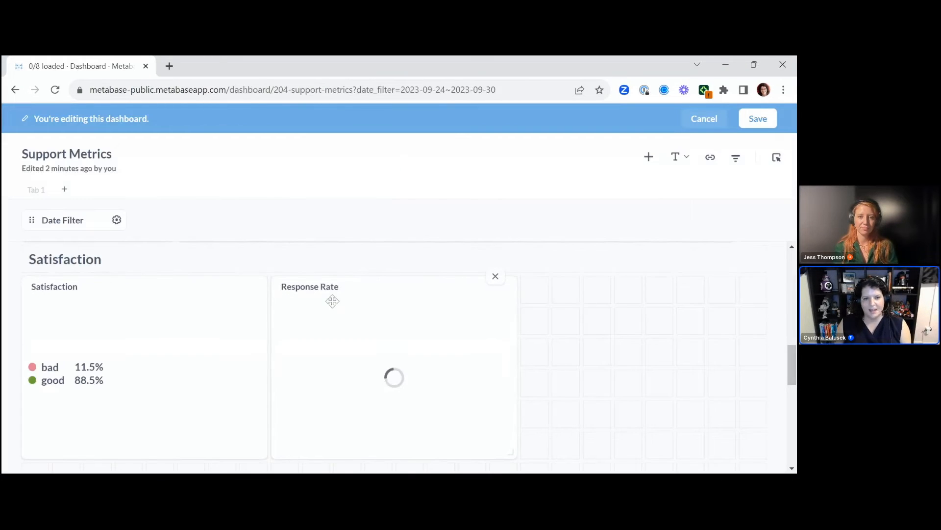
- Connect the dashboard's Date Filter to the Response Rate card's Survey Created At column and save the dashboard
left_click(84, 222)
left_click(280, 381)
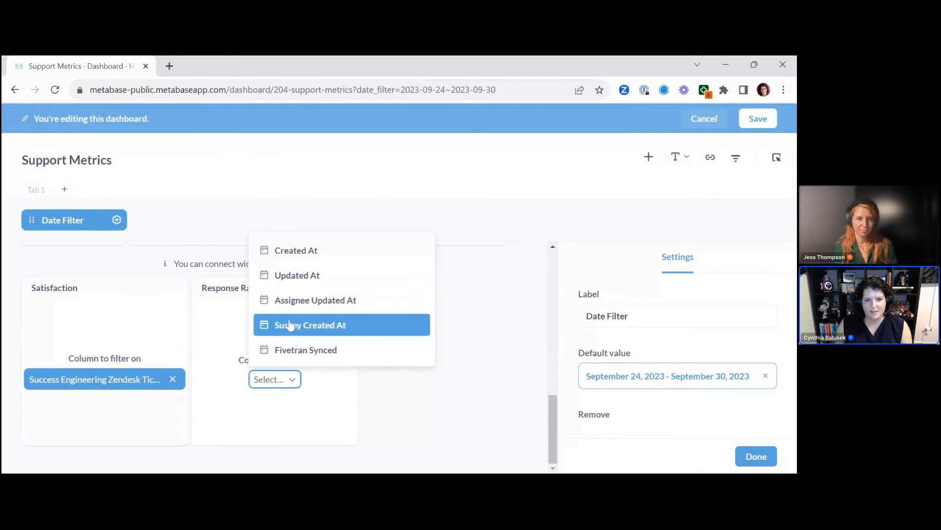
left_click(284, 325)
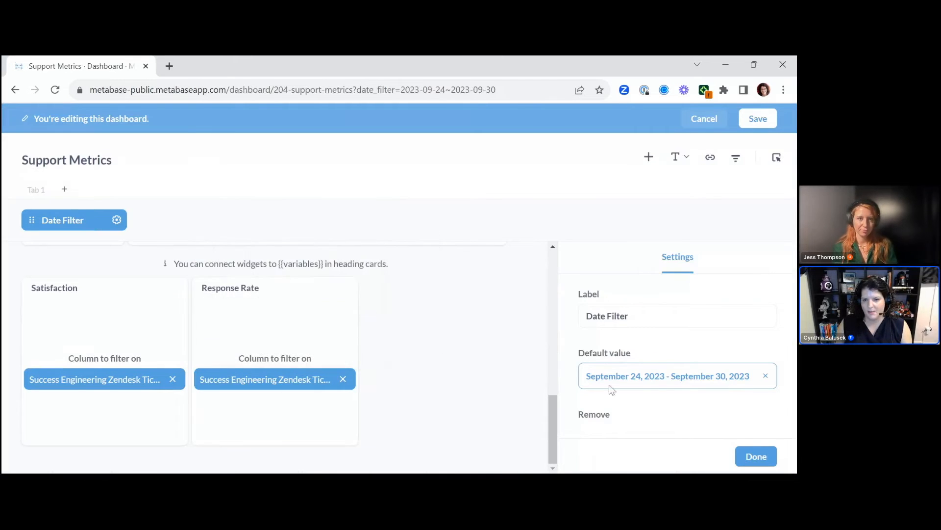
left_click(756, 457)
left_click(758, 119)
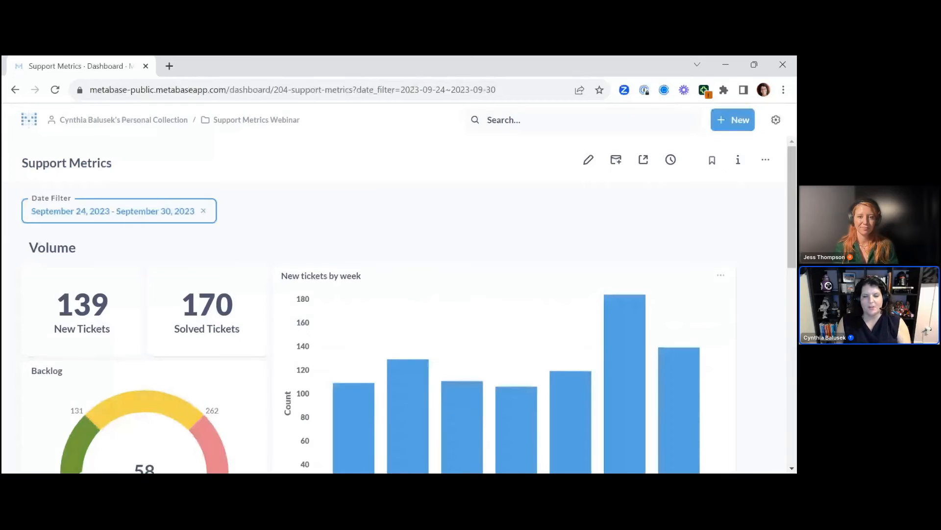
- Reload the dashboard and inspect the individual tickets behind the Satisfaction chart's bad slice, returning to the dashboard when done
key("F5")
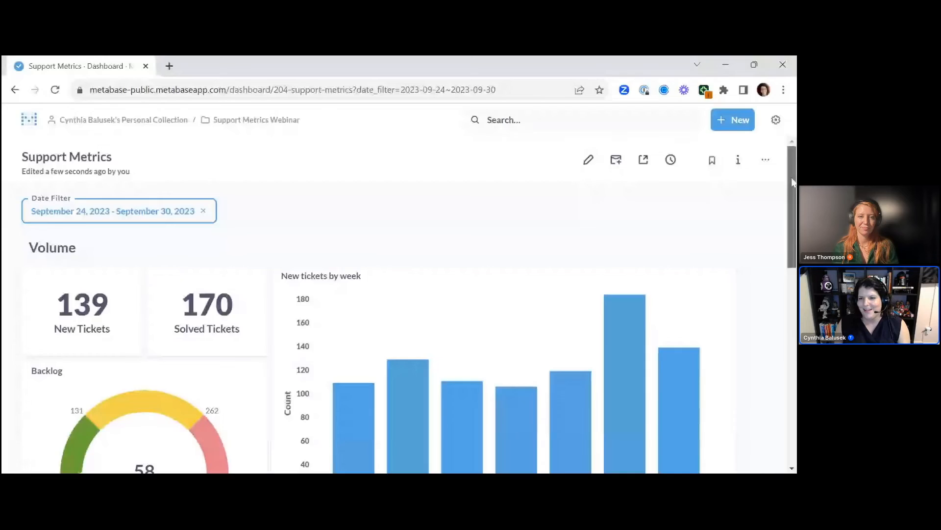
scroll(793, 182, "down", 8)
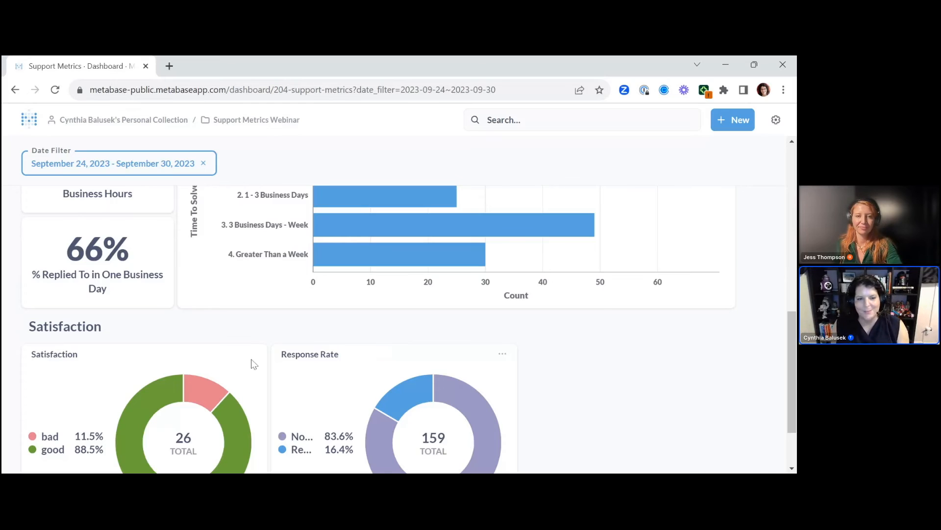
scroll(173, 316, "up", 10)
scroll(172, 317, "down", 10)
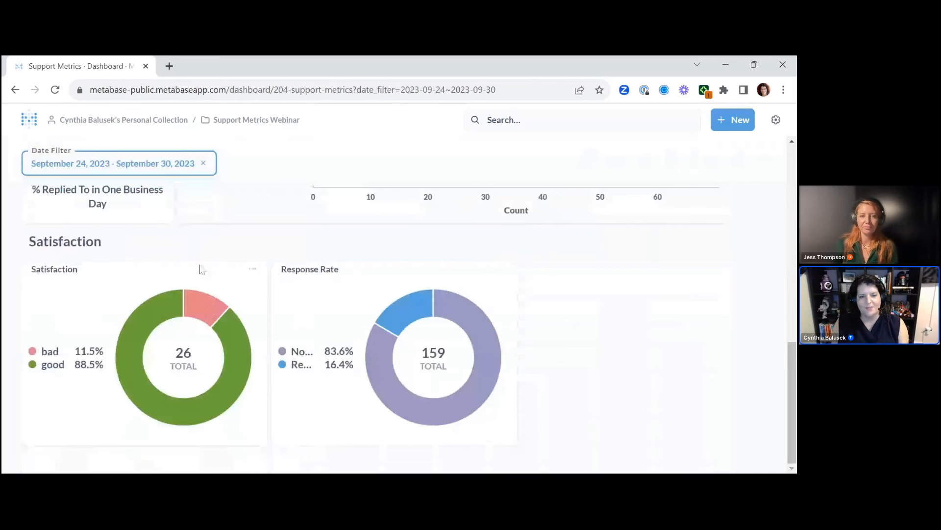
mouse_move(208, 304)
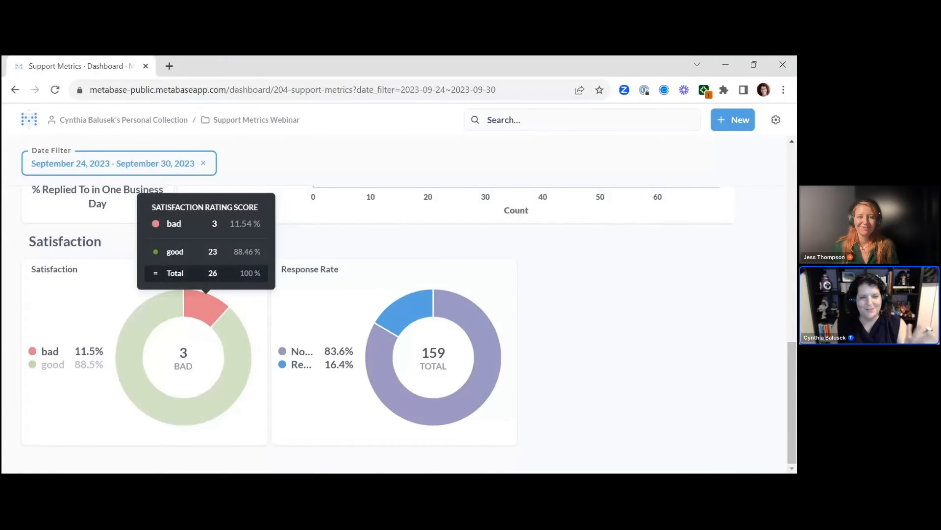
left_click(208, 304)
left_click(231, 331)
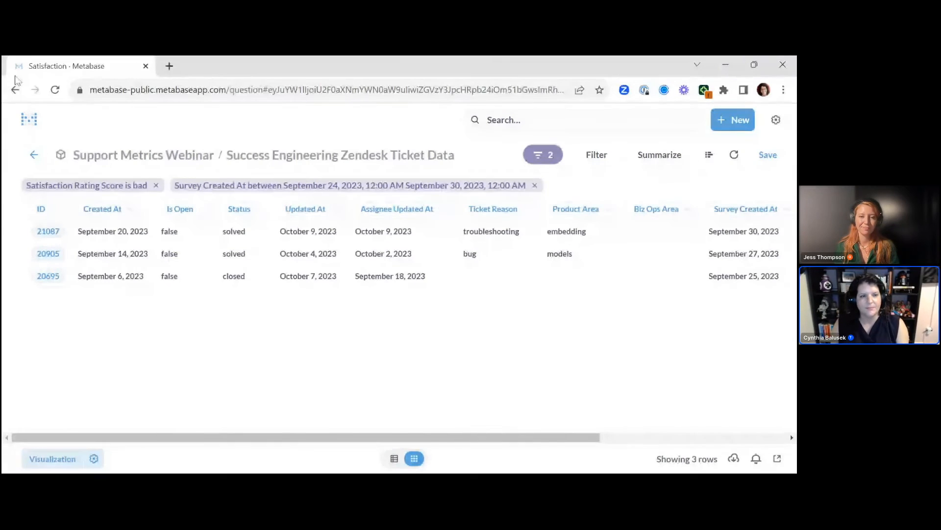
left_click(35, 156)
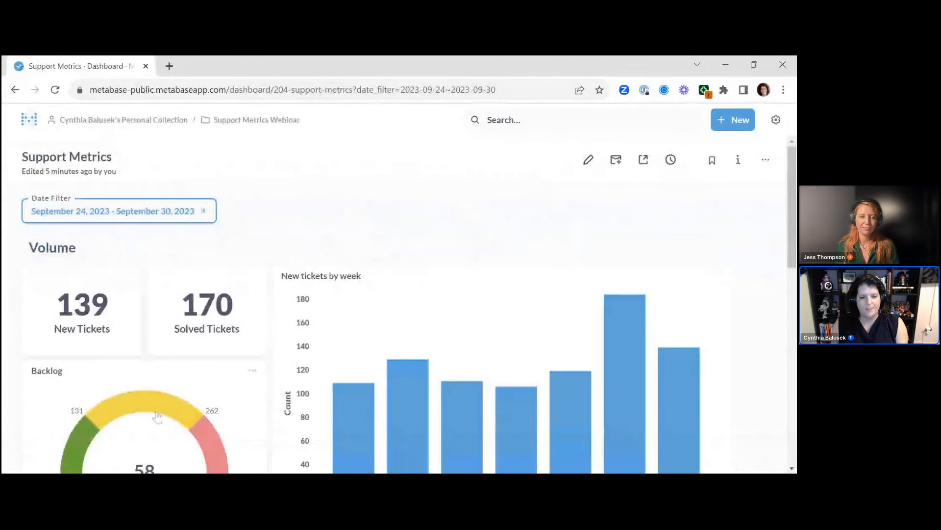
- Open the Satisfaction question from the dashboard and set its pie chart to show percentages on the chart
scroll(152, 421, "down", 10)
left_click(53, 269)
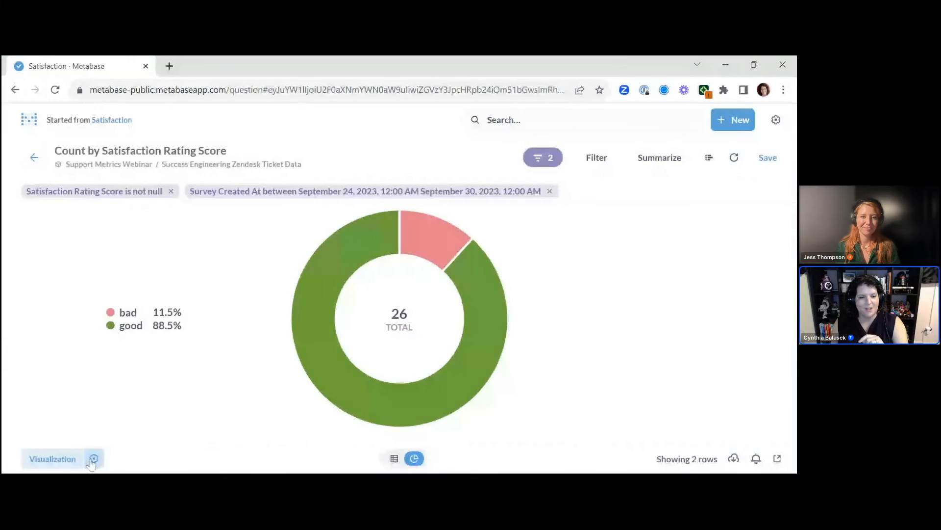
left_click(94, 459)
left_click(156, 219)
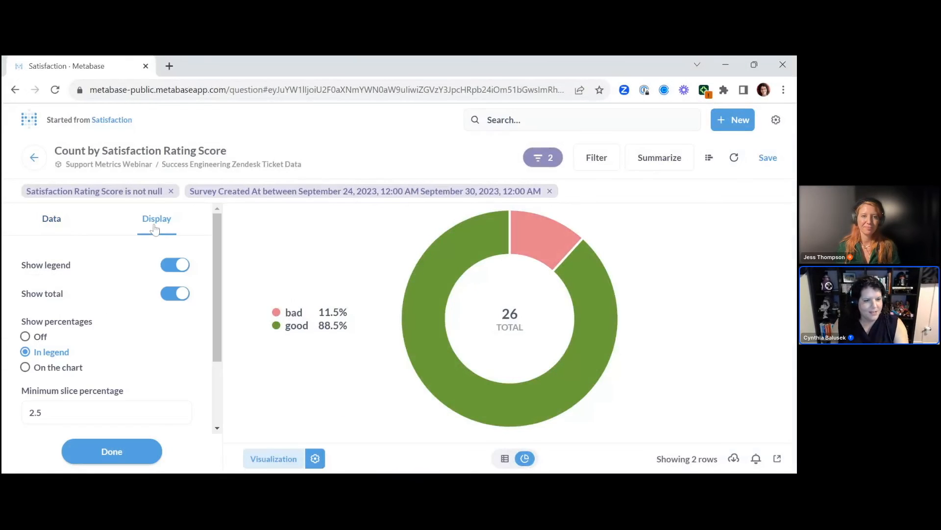
left_click(37, 374)
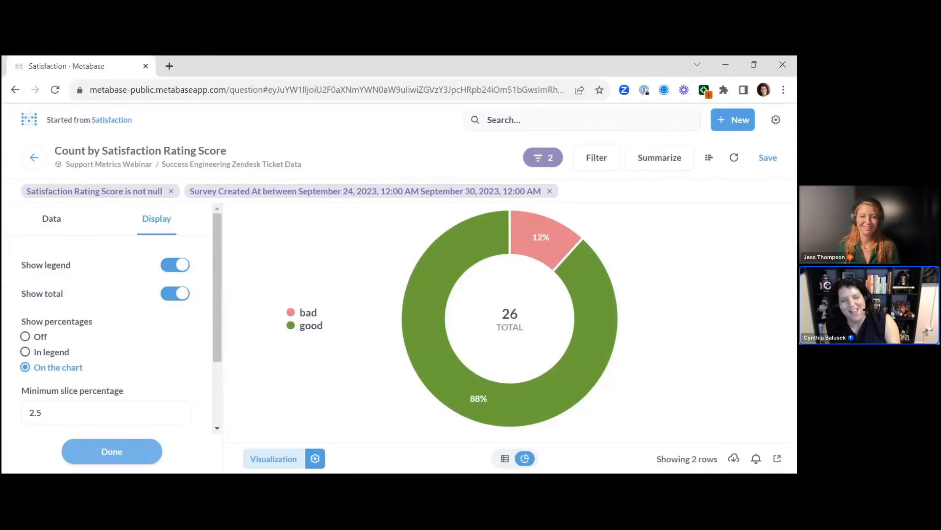
left_click(112, 451)
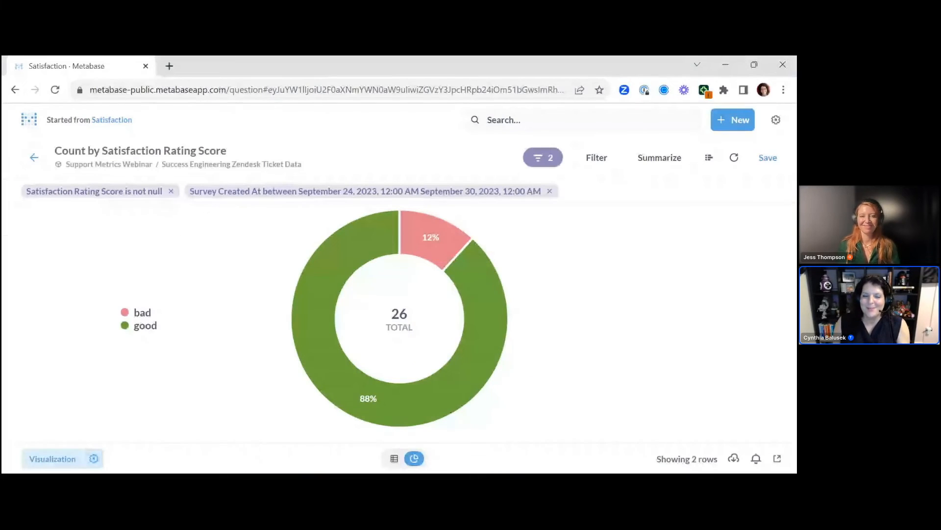
- Save the chart by replacing the original Satisfaction question, and minimize the browser window
left_click(768, 158)
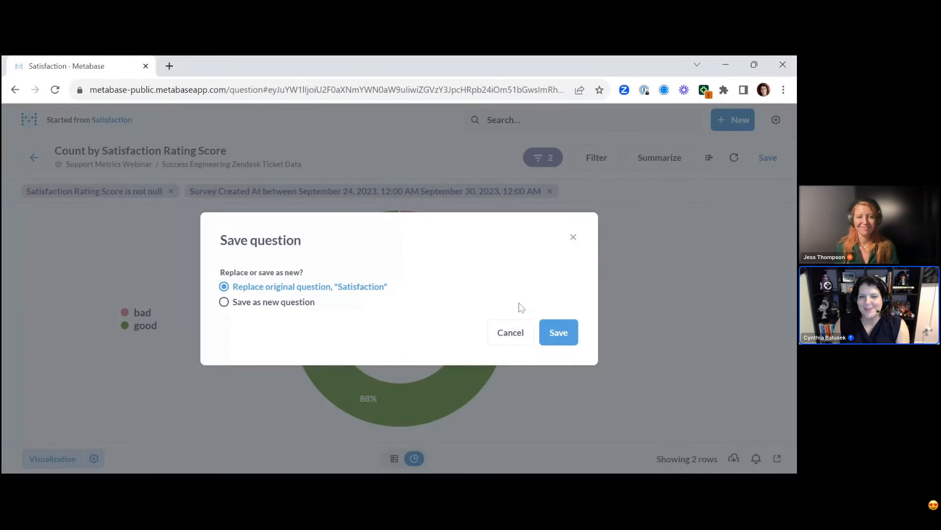
left_click(558, 334)
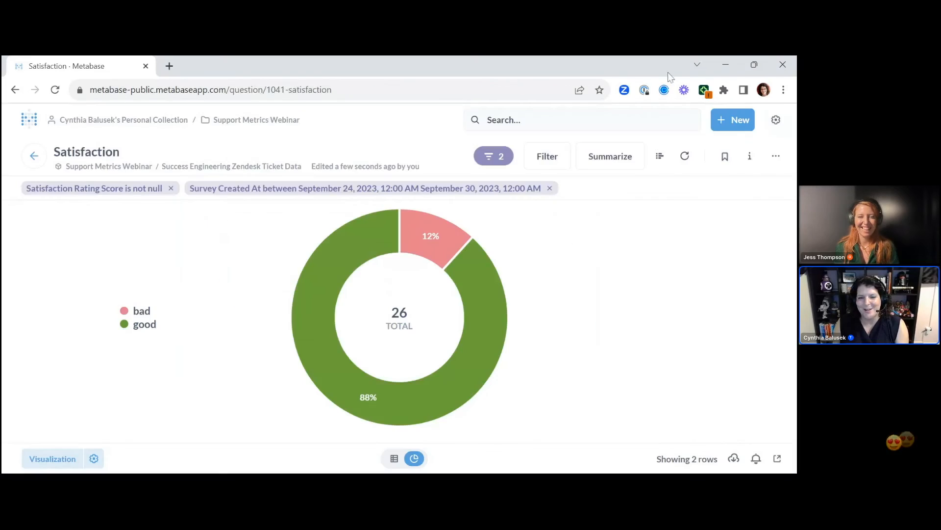
left_click(722, 67)
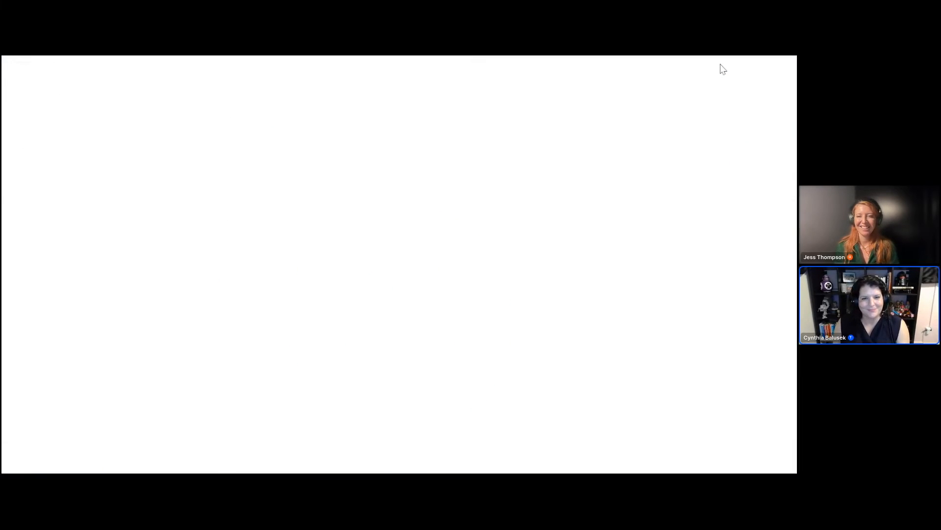